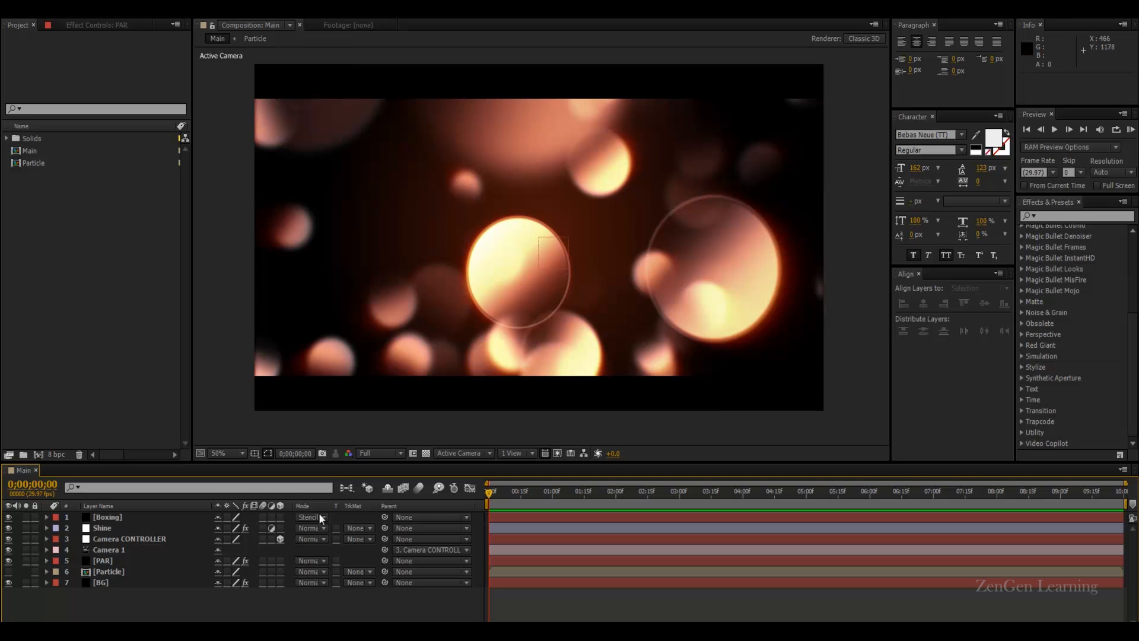
- Switch to the media player, scrub through the rendered bokeh clip to its end, and return to After Effects
{"action": "key", "text": "alt+Tab"}
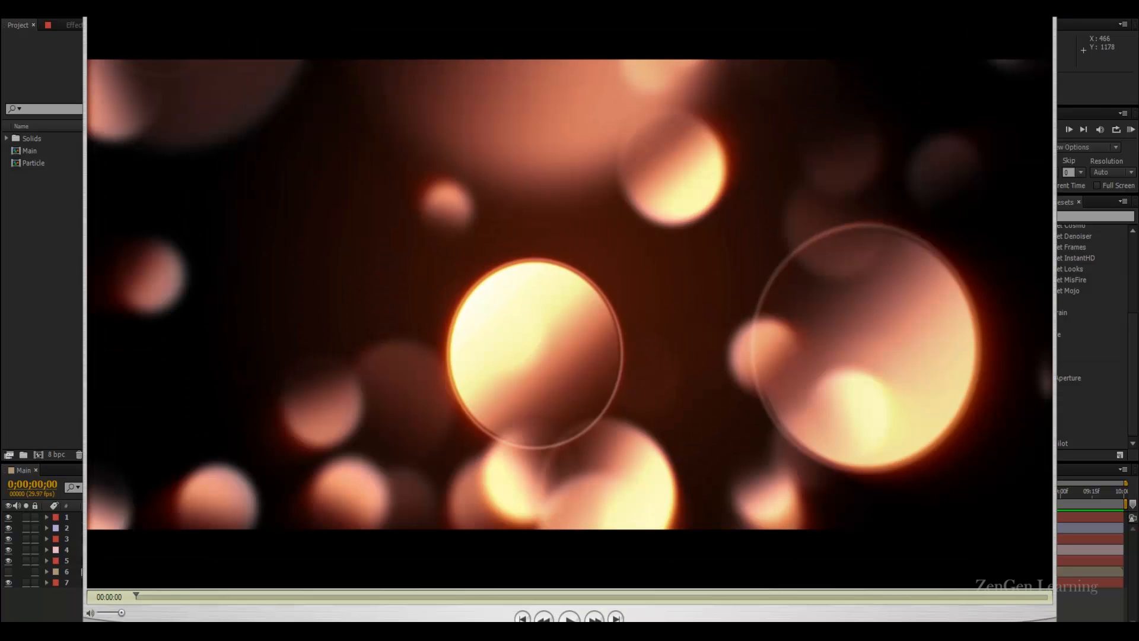
{"action": "left_click_drag", "start_coordinate": [166, 597], "coordinate": [329, 589]}
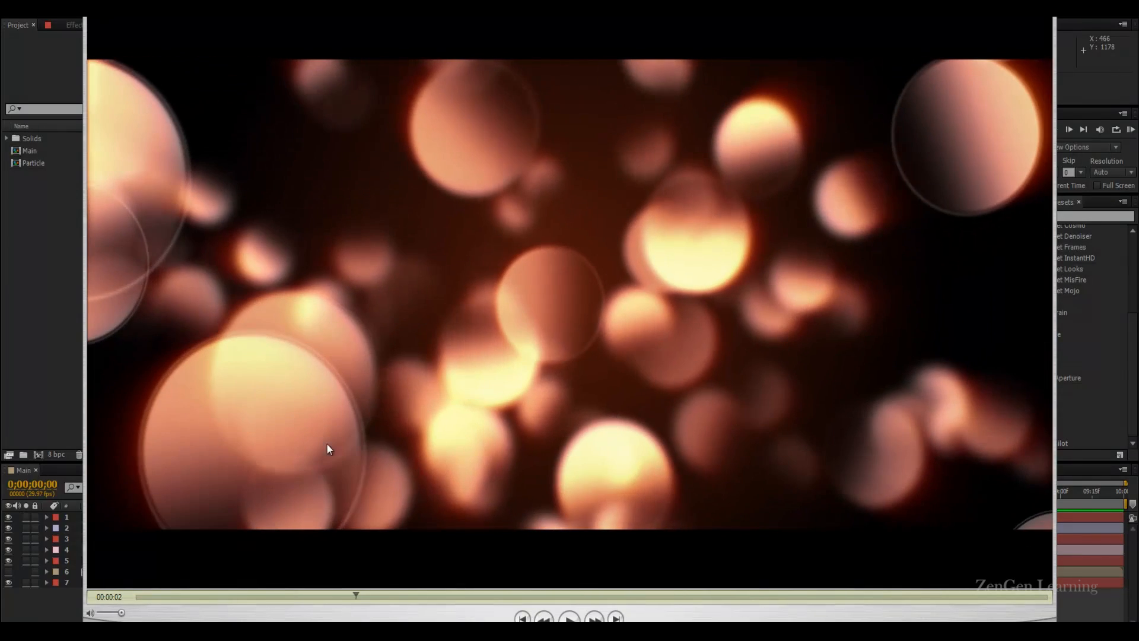
{"action": "left_click_drag", "start_coordinate": [187, 597], "coordinate": [231, 600]}
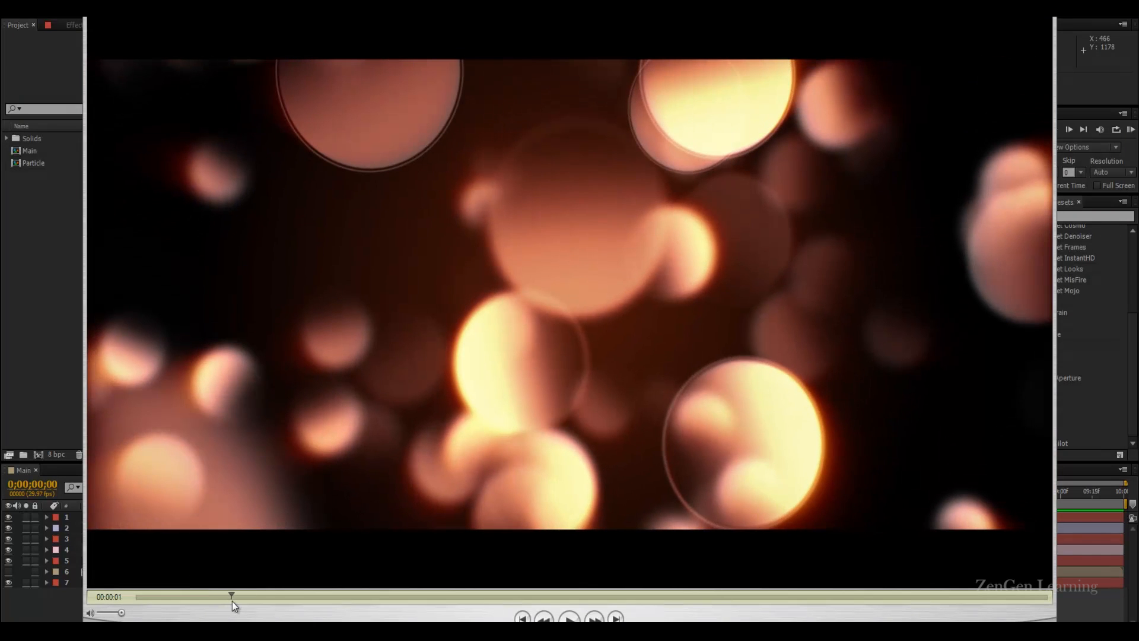
{"action": "left_click_drag", "start_coordinate": [232, 600], "coordinate": [261, 598]}
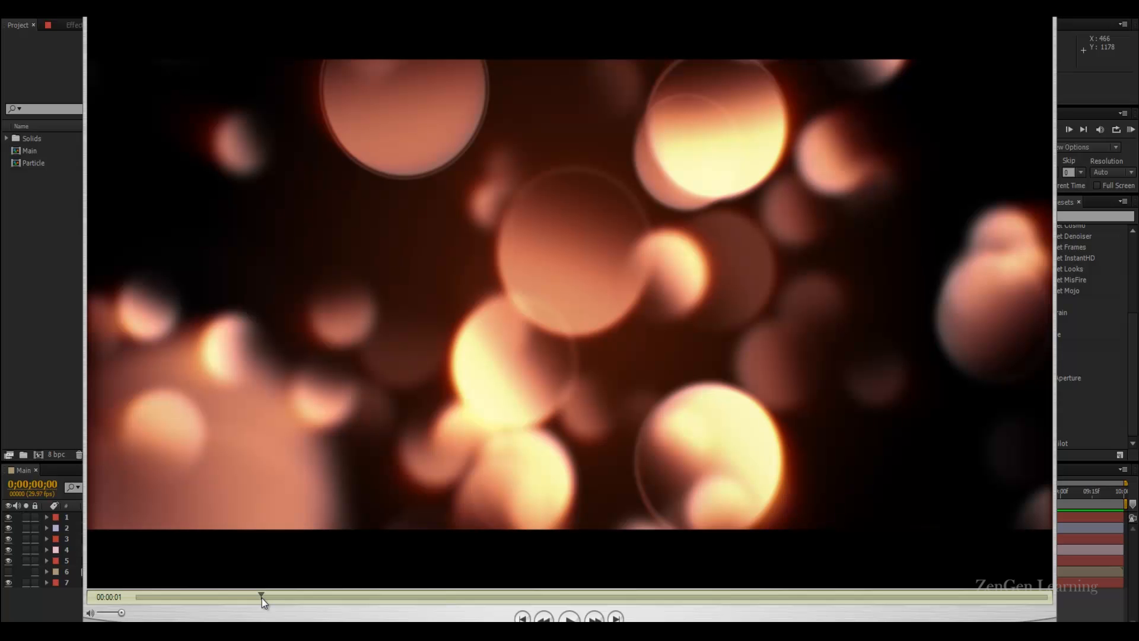
{"action": "left_click_drag", "start_coordinate": [262, 598], "coordinate": [1079, 607]}
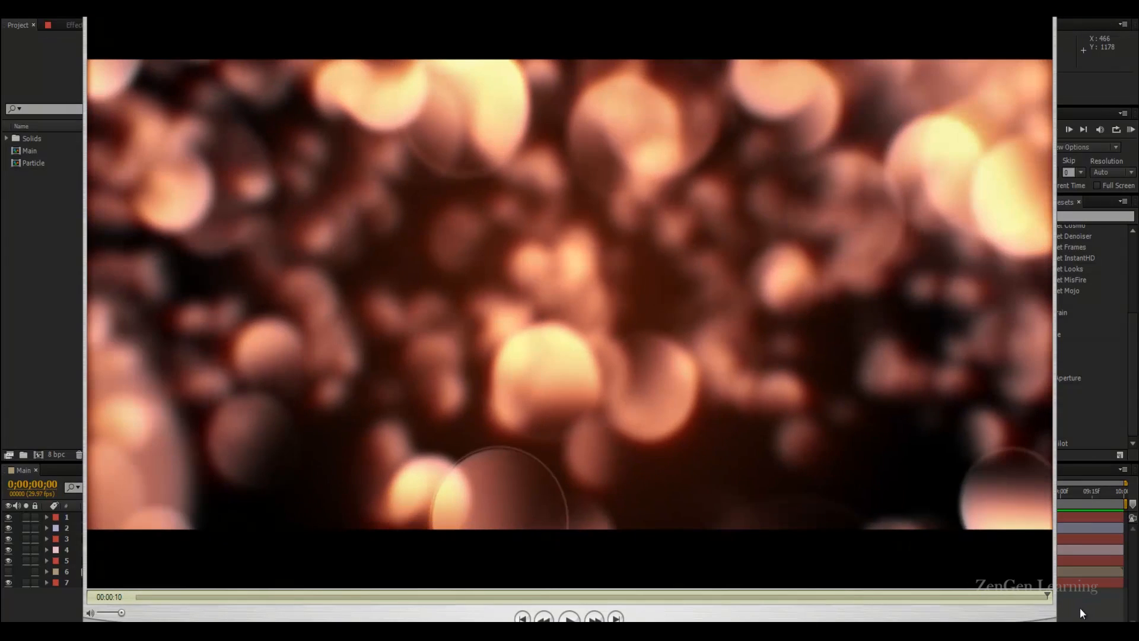
{"action": "left_click", "coordinate": [1092, 426]}
- Create a composition named YOUTUBE with the HDTV 1080 29.97 preset and a duration of 0;00;10;00
{"action": "right_click", "coordinate": [90, 255]}
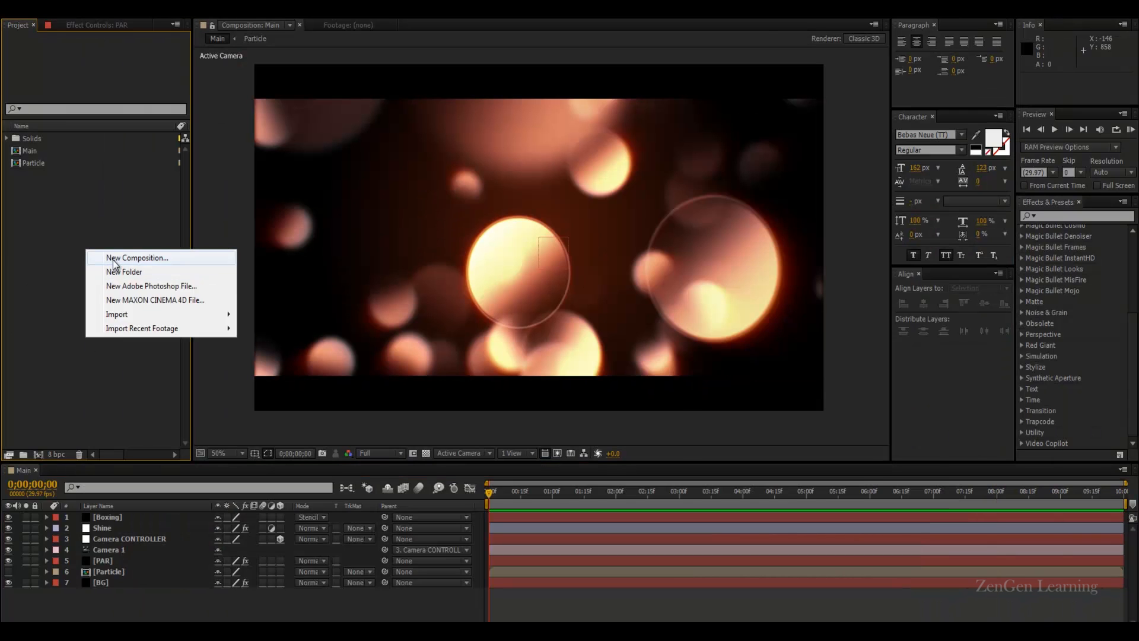
{"action": "left_click", "coordinate": [102, 258]}
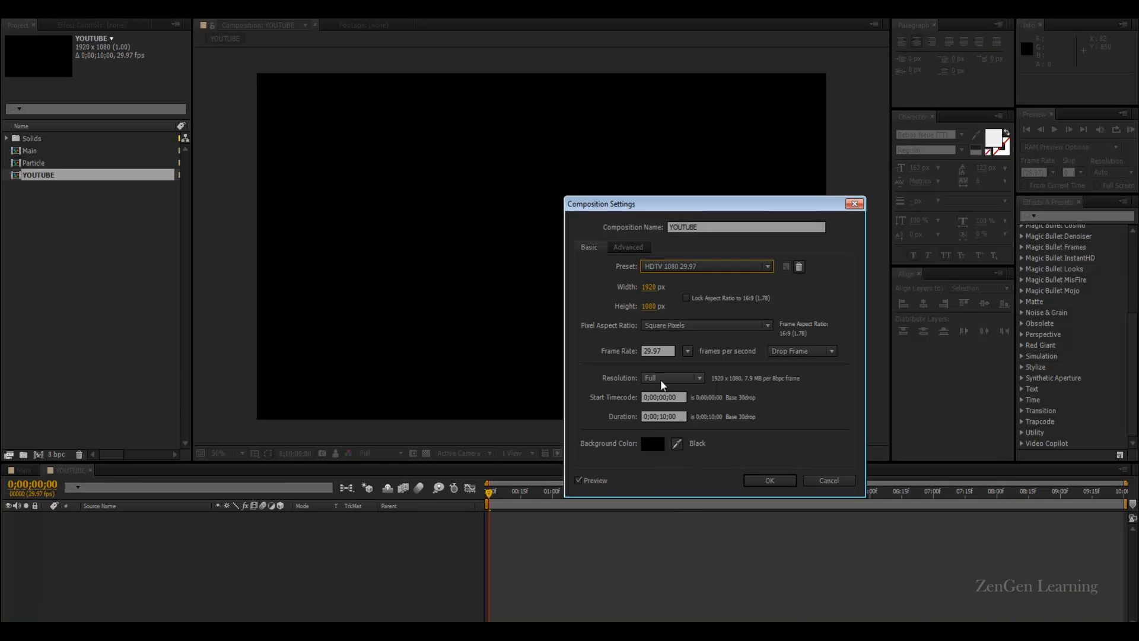
{"action": "left_click", "coordinate": [657, 350]}
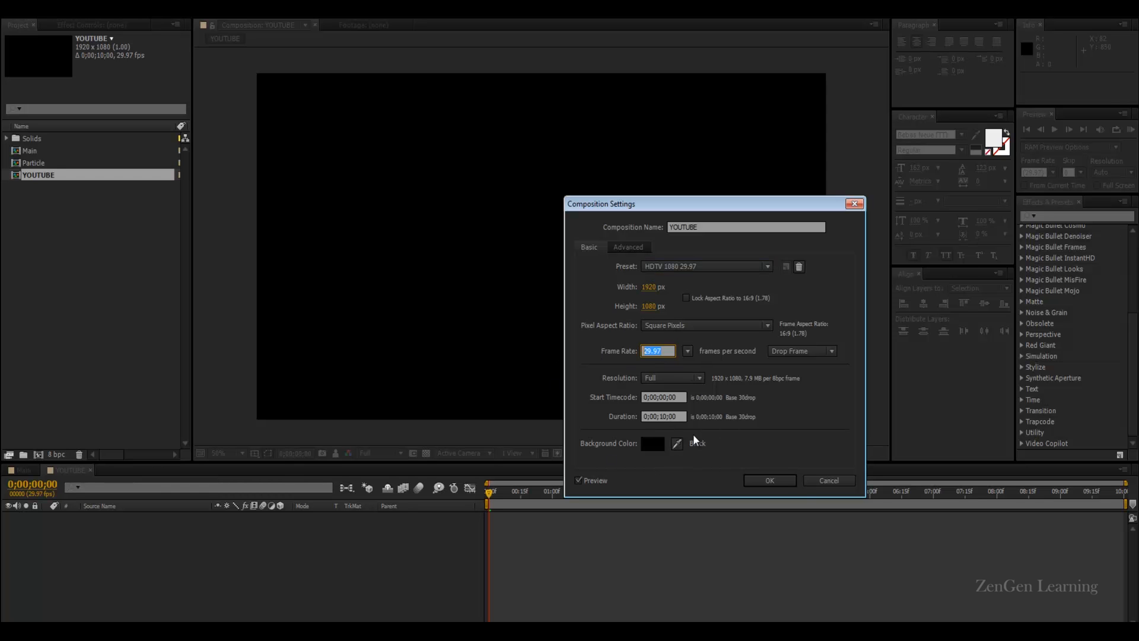
{"action": "left_click", "coordinate": [682, 413]}
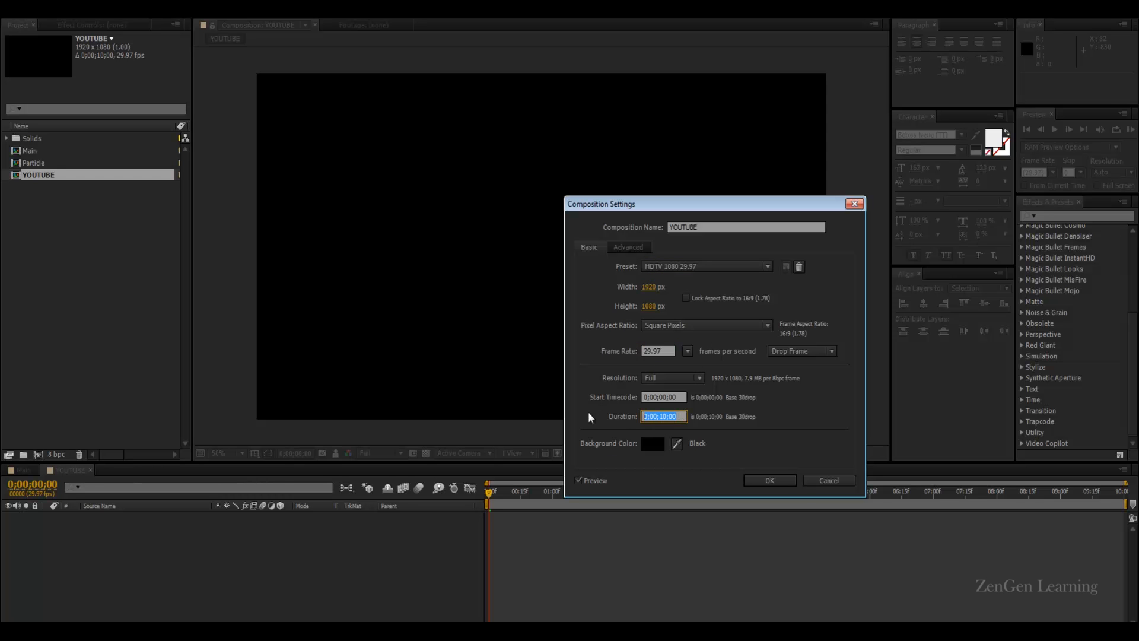
{"action": "left_click", "coordinate": [757, 479]}
- Add a black 1920 x 1080 solid named PAR to the YOUTUBE composition
{"action": "right_click", "coordinate": [418, 568]}
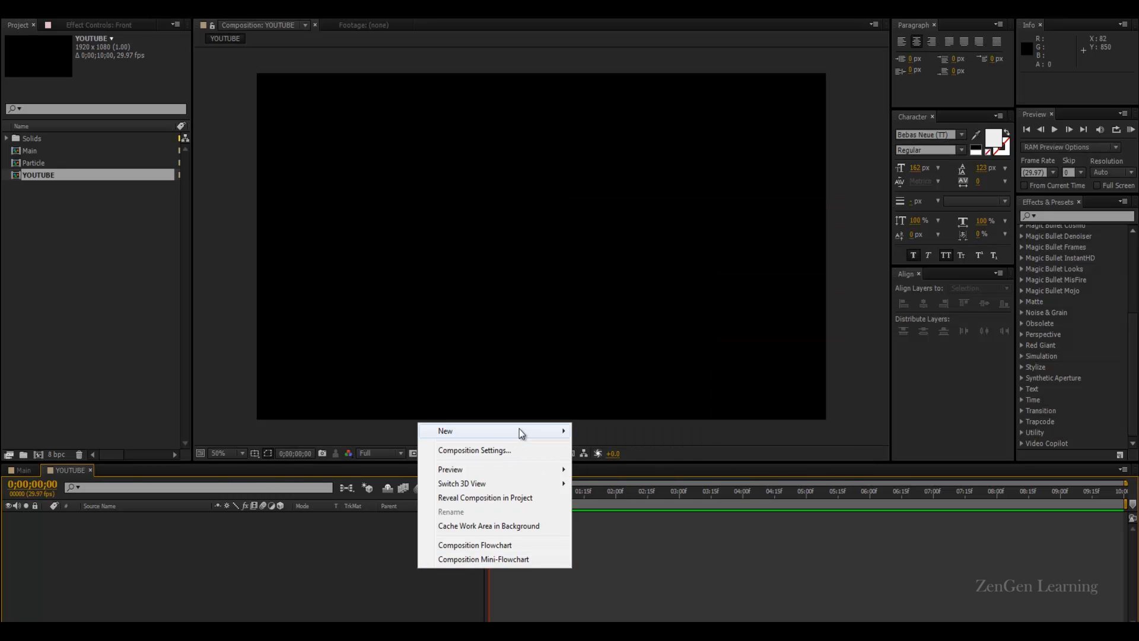
{"action": "mouse_move", "coordinate": [518, 430]}
{"action": "left_click", "coordinate": [607, 463]}
{"action": "type", "text": "PAR"}
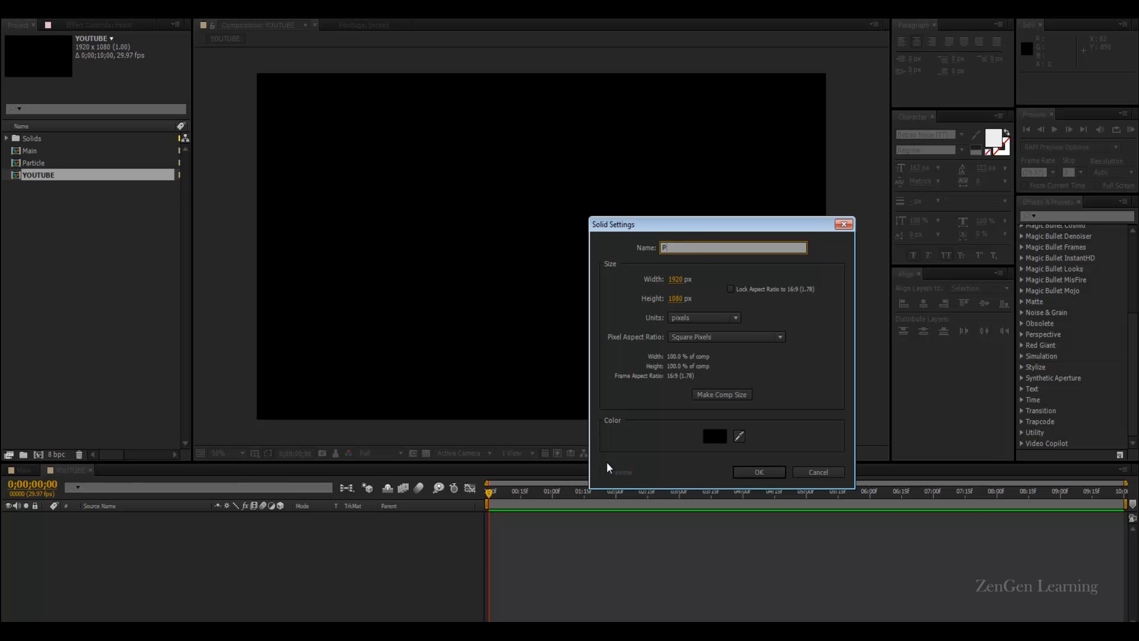
{"action": "key", "text": "Return"}
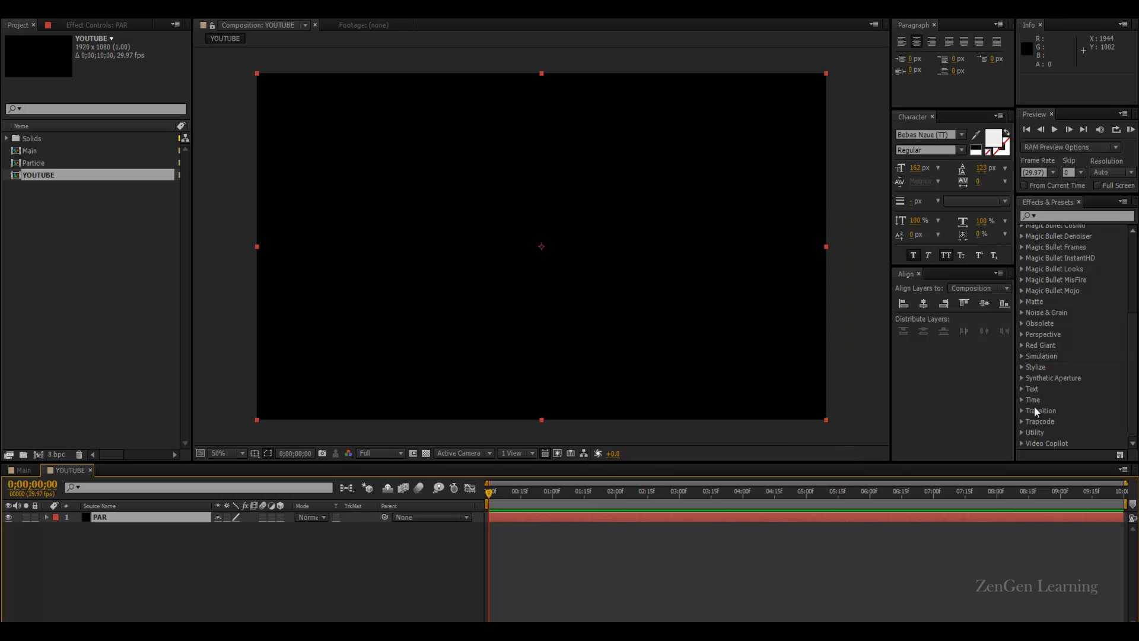
- Apply the Trapcode Particular effect to the PAR solid and advance the time to 0;00;04;29 to preview the particles
{"action": "left_click", "coordinate": [1021, 420]}
{"action": "double_click", "coordinate": [1058, 388]}
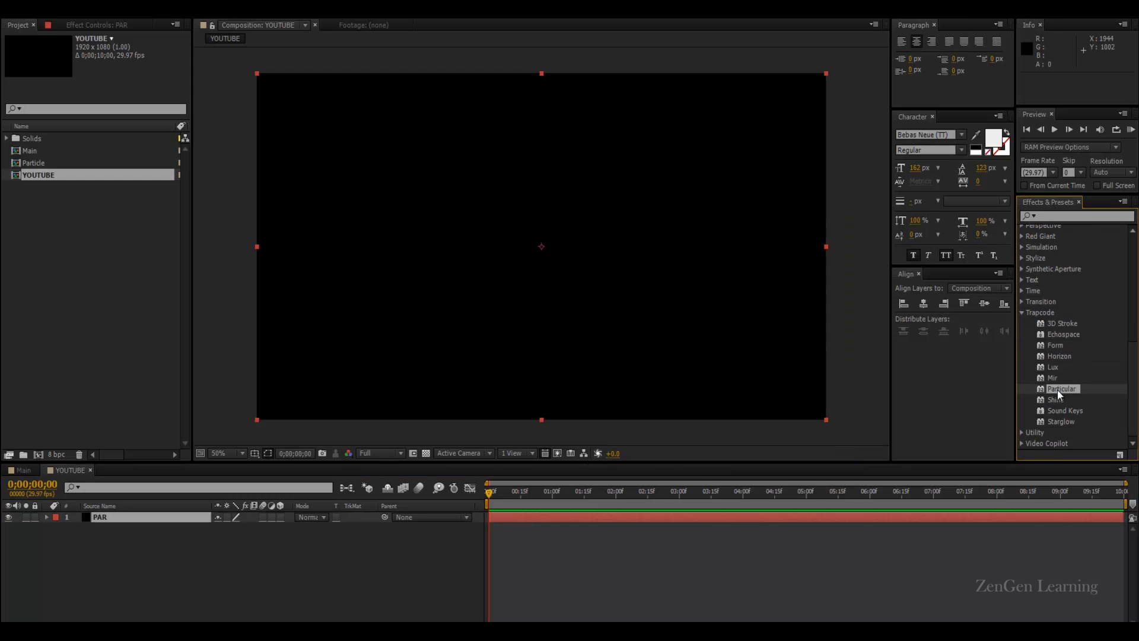
{"action": "left_click", "coordinate": [526, 491]}
{"action": "left_click_drag", "start_coordinate": [528, 490], "coordinate": [803, 493]}
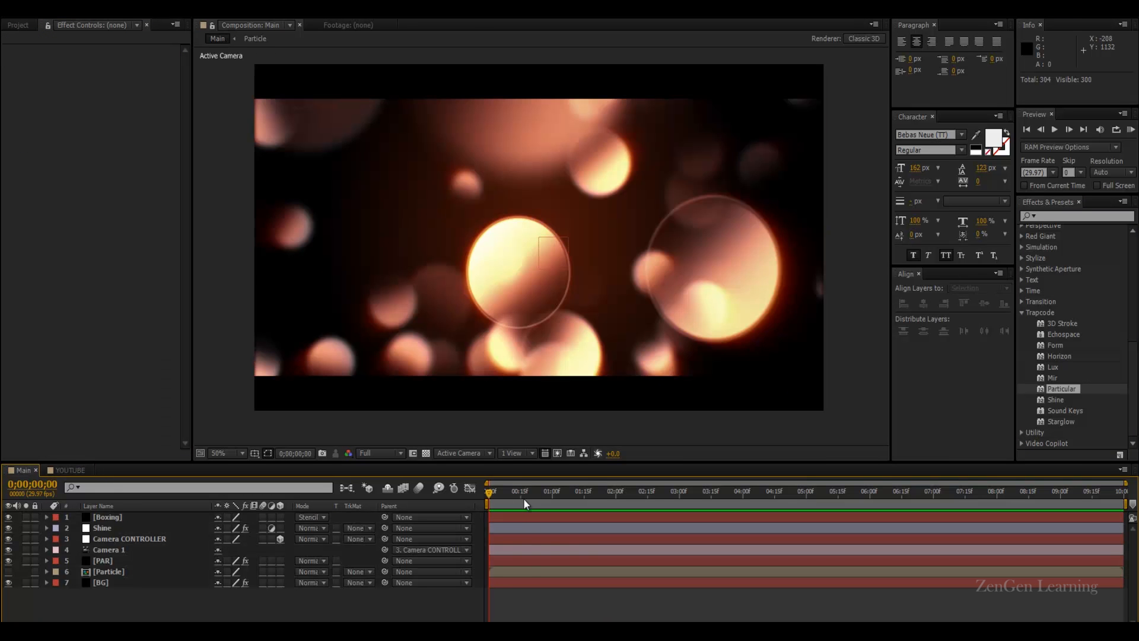
- Review the finished Main composition and the start of the rendered clip in the media player
{"action": "left_click_drag", "start_coordinate": [524, 503], "coordinate": [431, 499]}
{"action": "key", "text": "alt+Tab"}
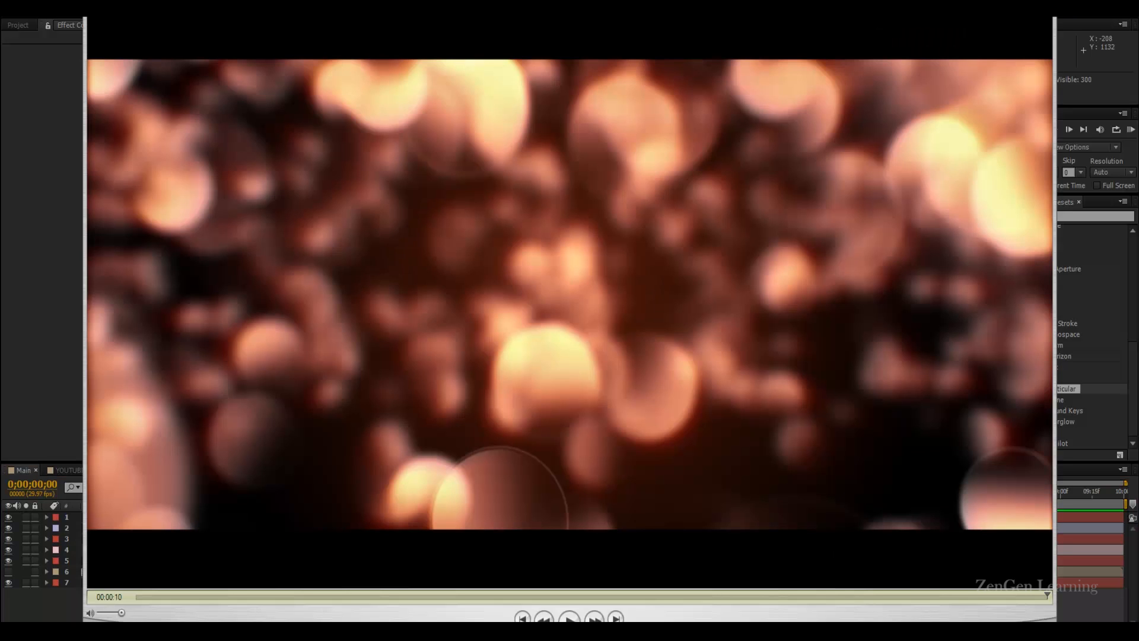
{"action": "mouse_move", "coordinate": [146, 599]}
{"action": "left_mouse_down"}
{"action": "mouse_move", "coordinate": [357, 585]}
{"action": "mouse_move", "coordinate": [396, 586]}
{"action": "mouse_move", "coordinate": [146, 595]}
{"action": "mouse_move", "coordinate": [511, 595]}
{"action": "mouse_move", "coordinate": [145, 601]}
{"action": "mouse_move", "coordinate": [408, 590]}
{"action": "mouse_move", "coordinate": [648, 597]}
{"action": "mouse_move", "coordinate": [159, 613]}
{"action": "left_mouse_up"}
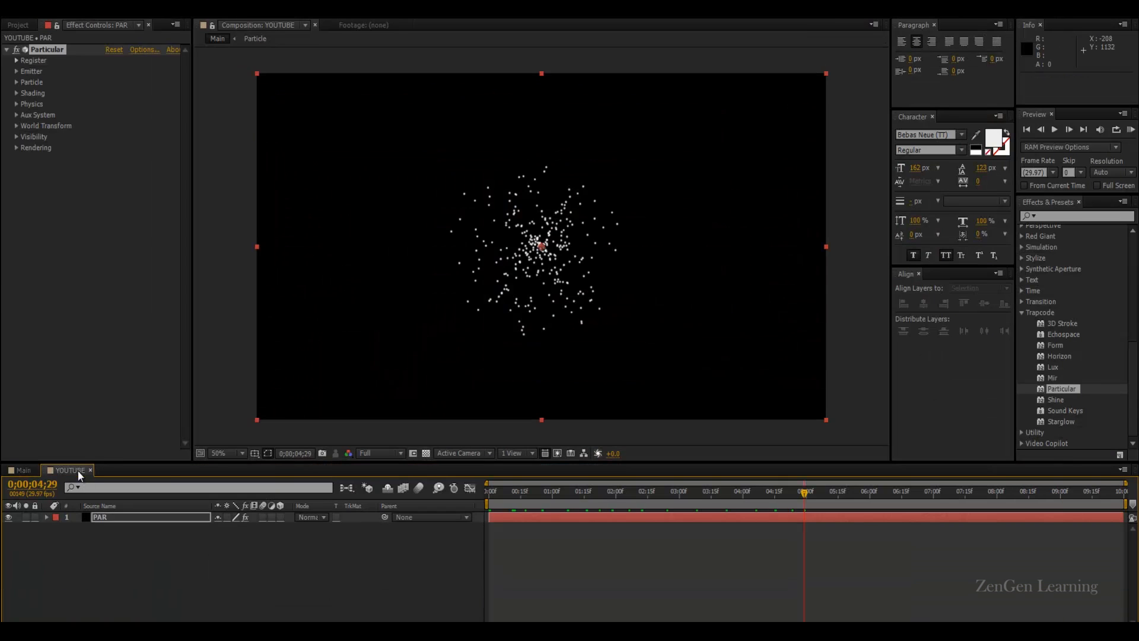
- Back in After Effects, add a two-node 50mm camera named Camera 1 to the YOUTUBE composition
{"action": "right_click", "coordinate": [173, 556]}
{"action": "left_click", "coordinate": [308, 440]}
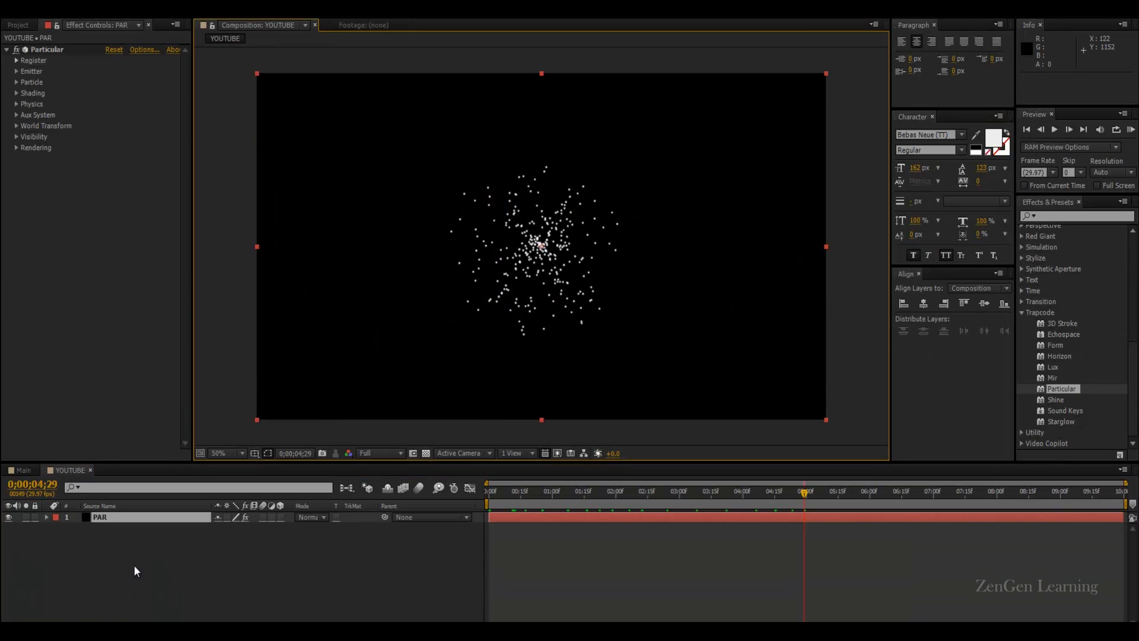
{"action": "right_click", "coordinate": [173, 568]}
{"action": "mouse_move", "coordinate": [314, 430]}
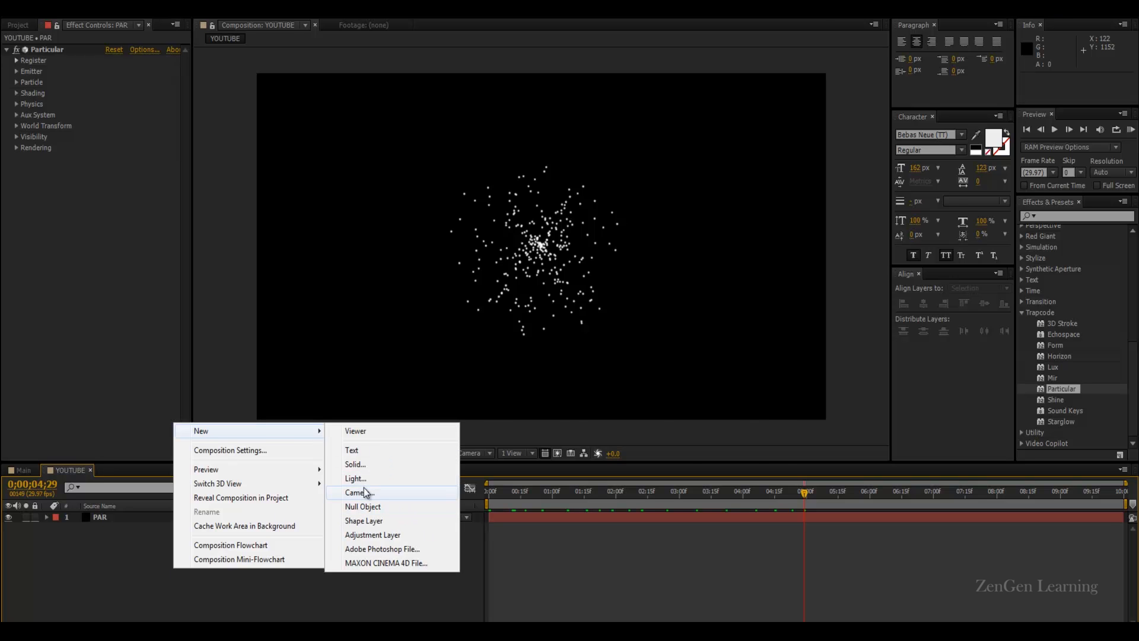
{"action": "left_click", "coordinate": [363, 492]}
{"action": "left_click_drag", "start_coordinate": [646, 196], "coordinate": [517, 196]}
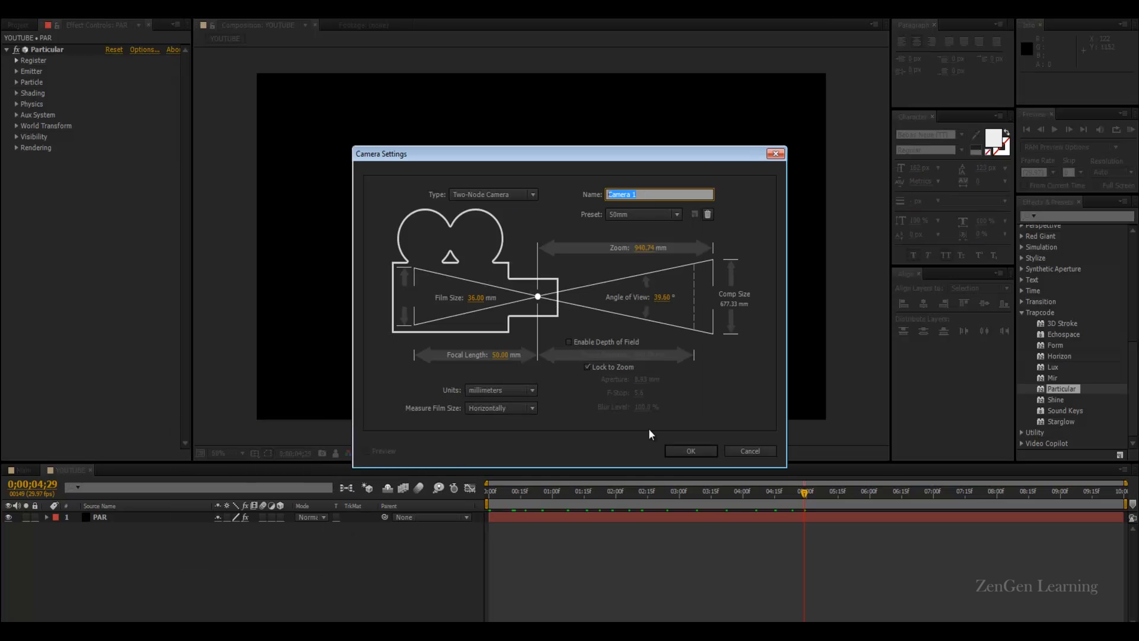
{"action": "left_click", "coordinate": [682, 453]}
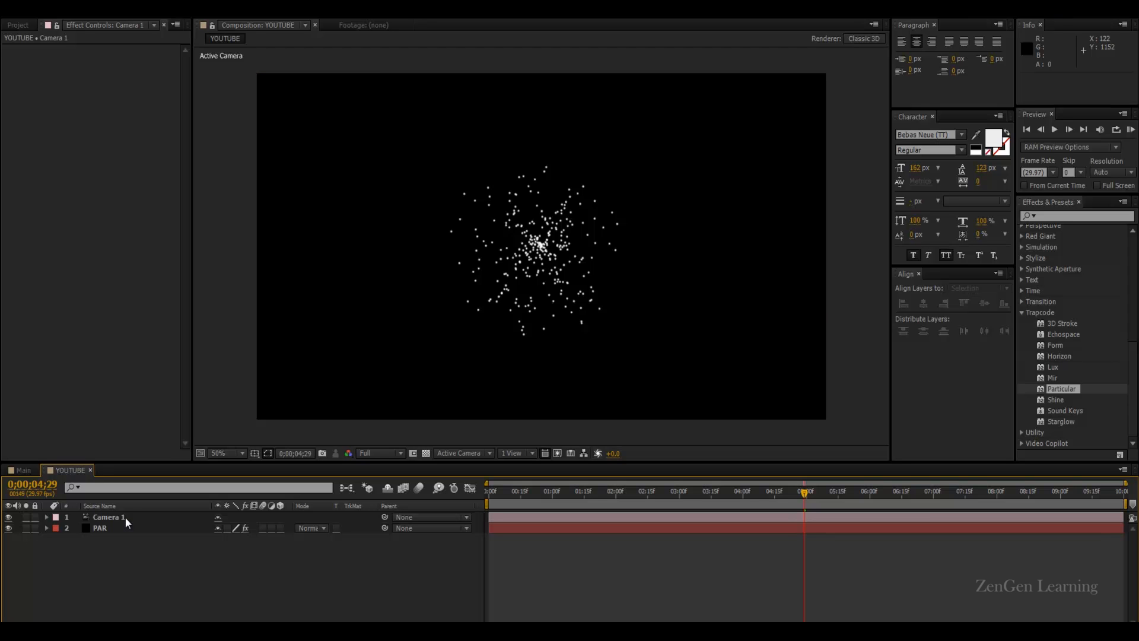
- Add a null object and rename it Camera CONTROLLER
{"action": "right_click", "coordinate": [113, 561]}
{"action": "mouse_move", "coordinate": [252, 431]}
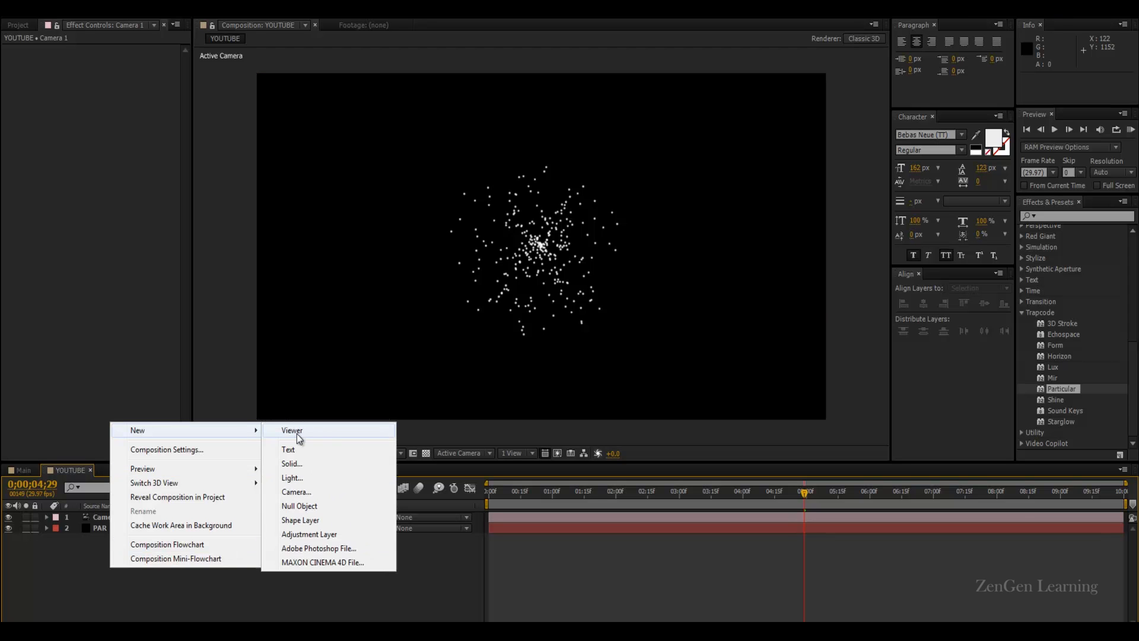
{"action": "left_click", "coordinate": [297, 505]}
{"action": "key", "text": "Return"}
{"action": "type", "text": "Camera CONT"}
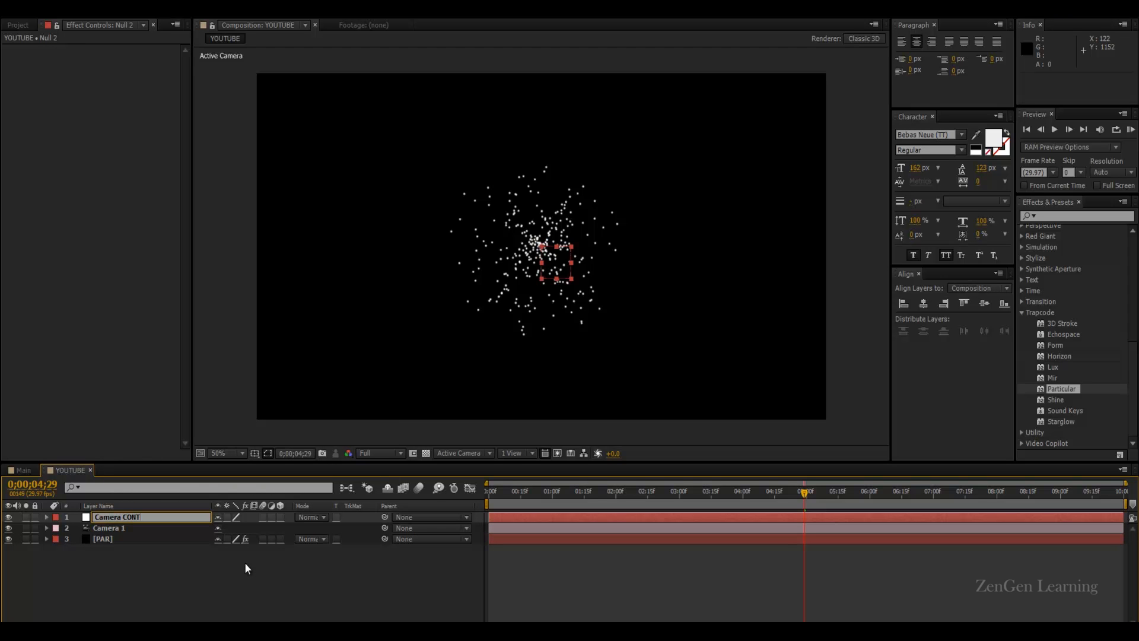
{"action": "type", "text": "ROLLER"}
{"action": "key", "text": "Return"}
- Make the Camera CONTROLLER null a 3D layer, parent Camera 1 to it, and move the time to 0;00;03;09
{"action": "left_click", "coordinate": [280, 517]}
{"action": "left_click_drag", "start_coordinate": [384, 528], "coordinate": [312, 521]}
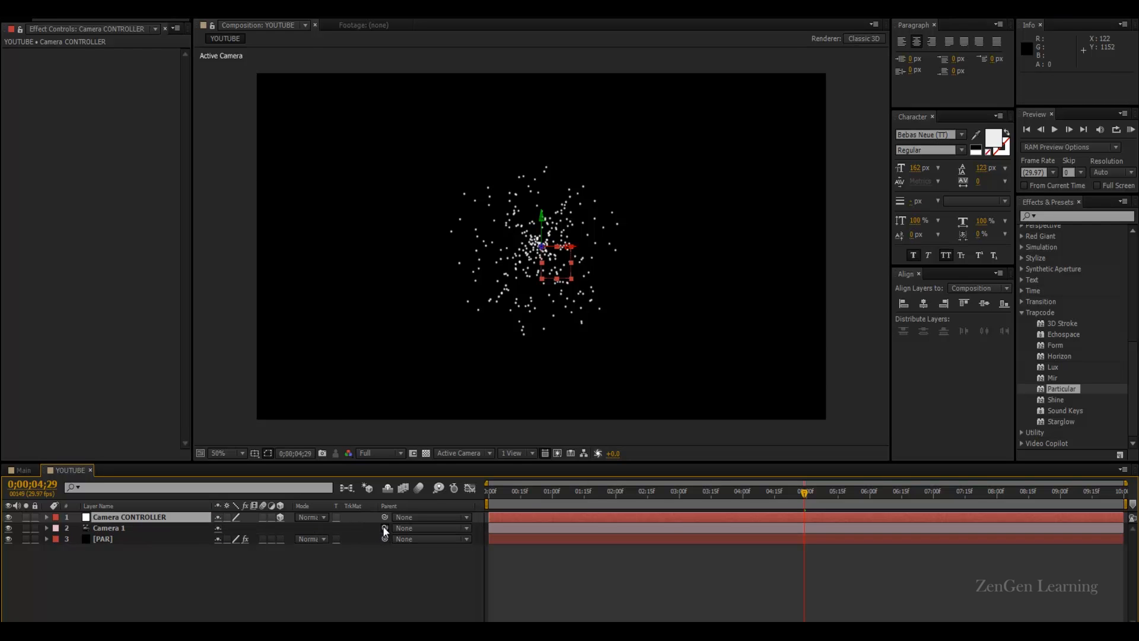
{"action": "left_click", "coordinate": [114, 528]}
{"action": "left_click_drag", "start_coordinate": [385, 527], "coordinate": [159, 517]}
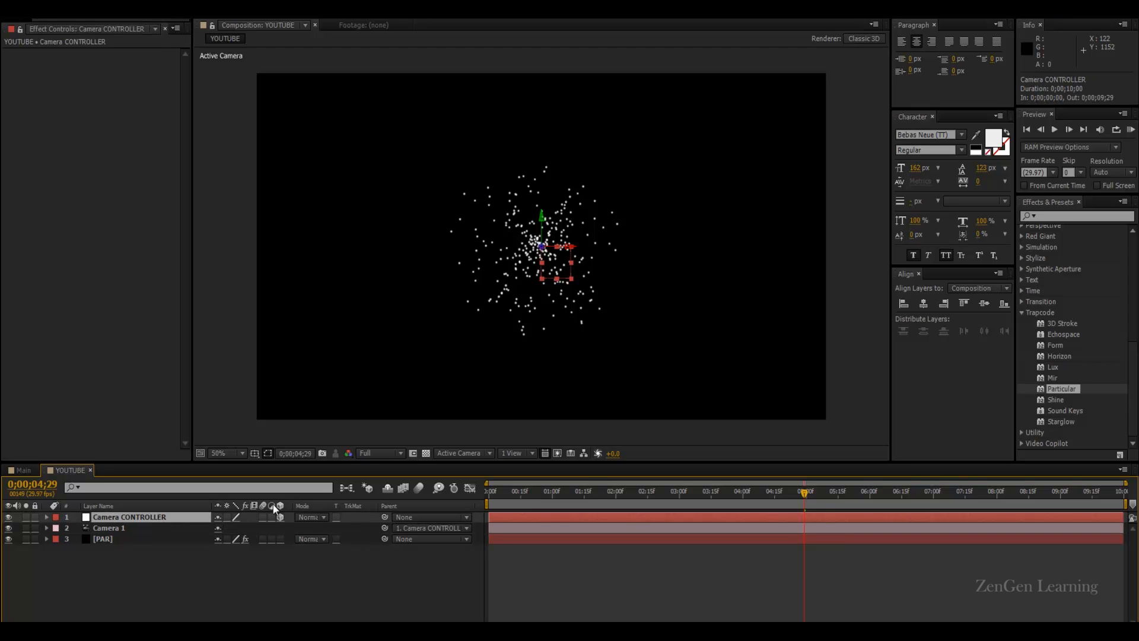
{"action": "left_click_drag", "start_coordinate": [507, 492], "coordinate": [698, 493]}
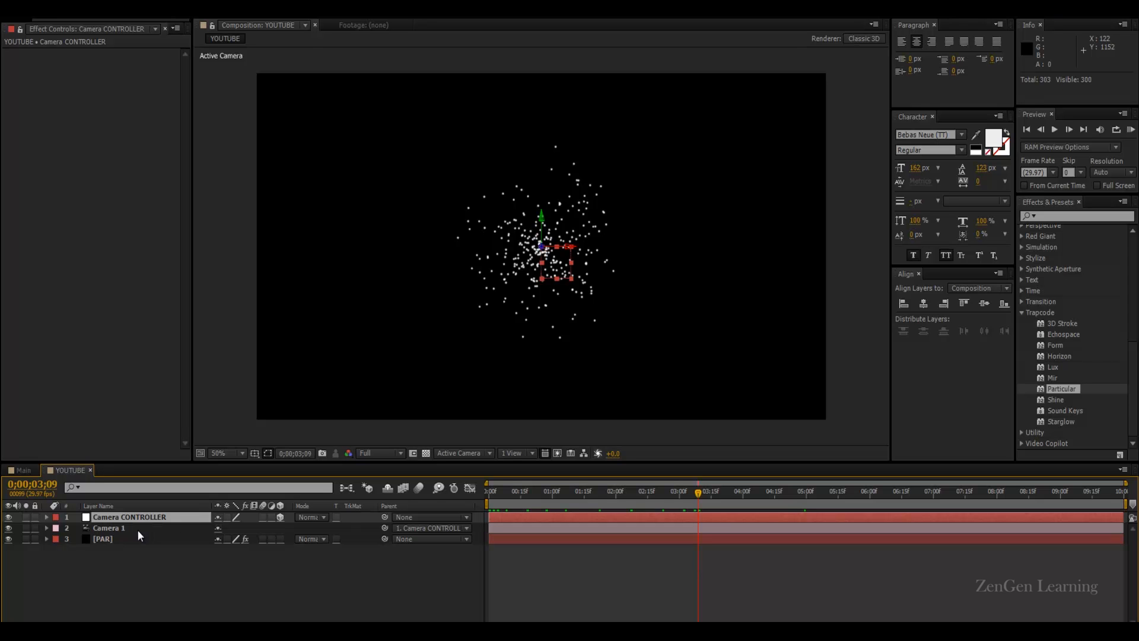
- Set the emitter type of the PAR layer's Particular effect to Box
{"action": "left_click", "coordinate": [97, 596]}
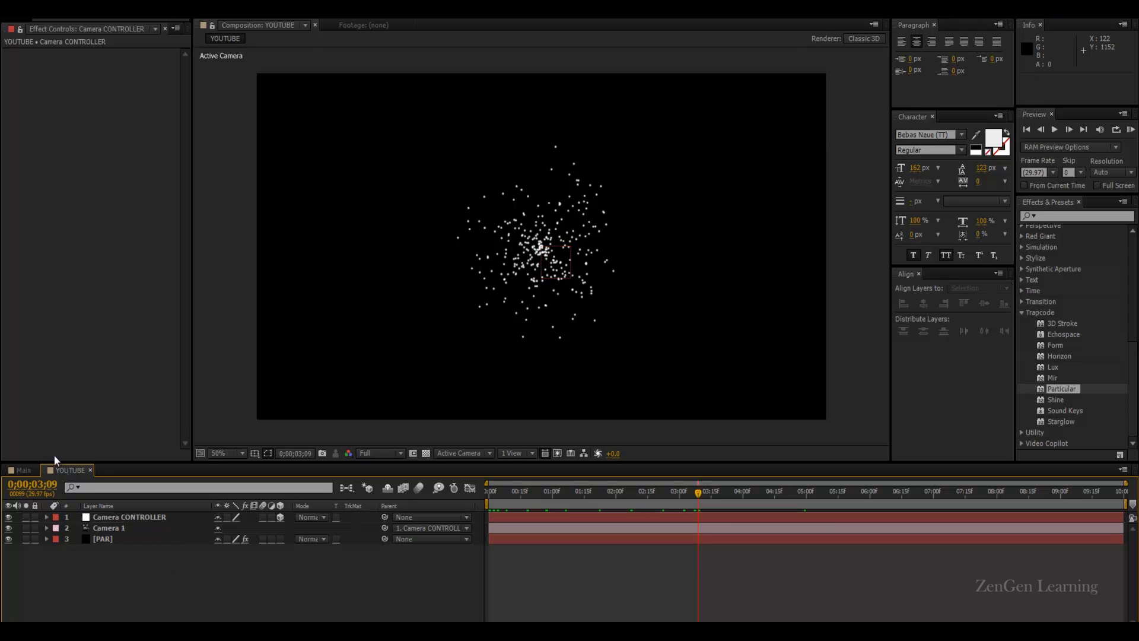
{"action": "left_click", "coordinate": [109, 542]}
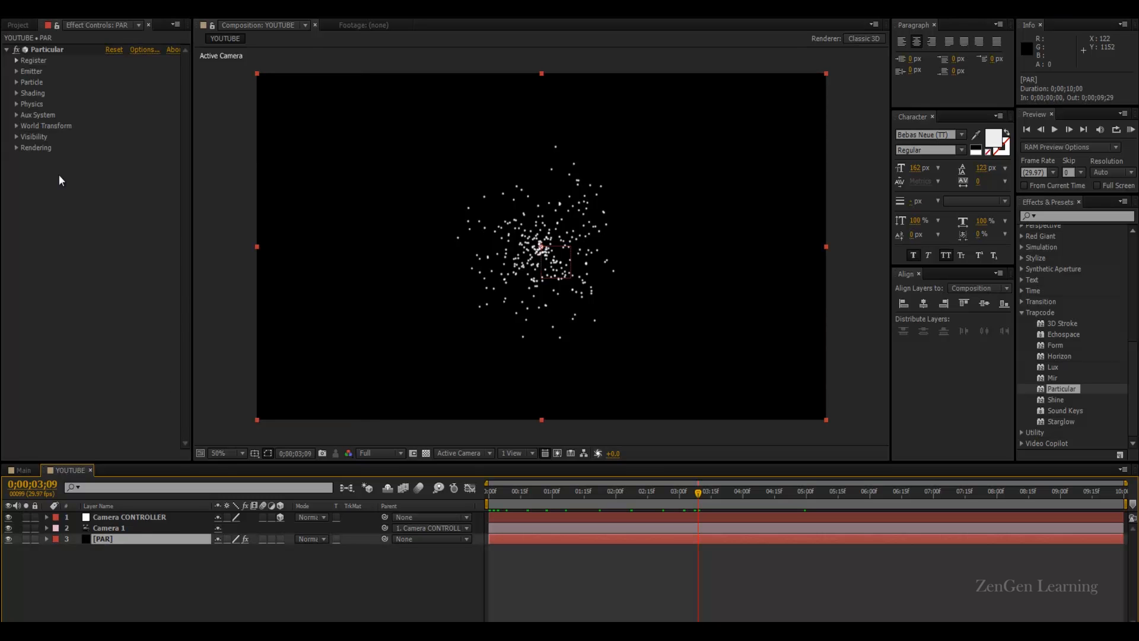
{"action": "left_click", "coordinate": [16, 71]}
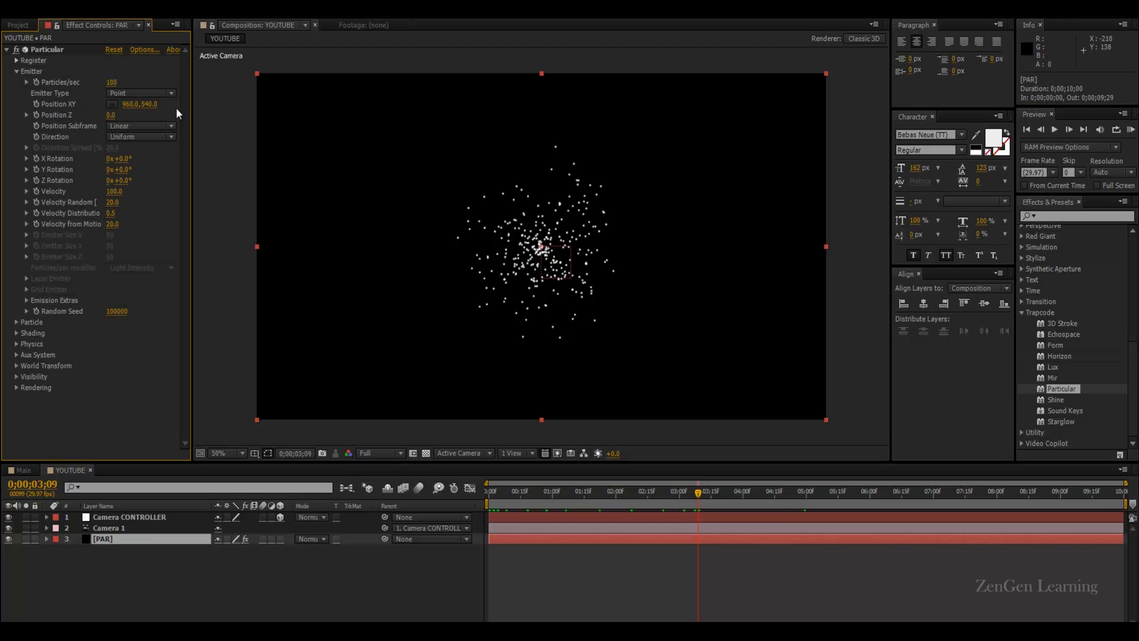
{"action": "left_click", "coordinate": [125, 93]}
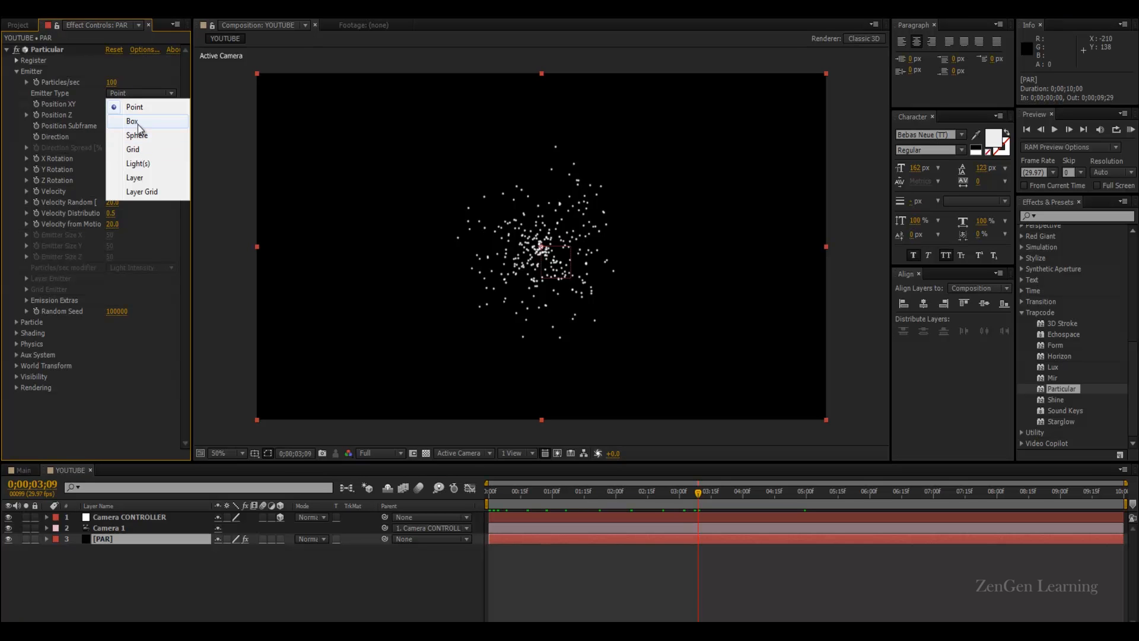
{"action": "left_click", "coordinate": [138, 124]}
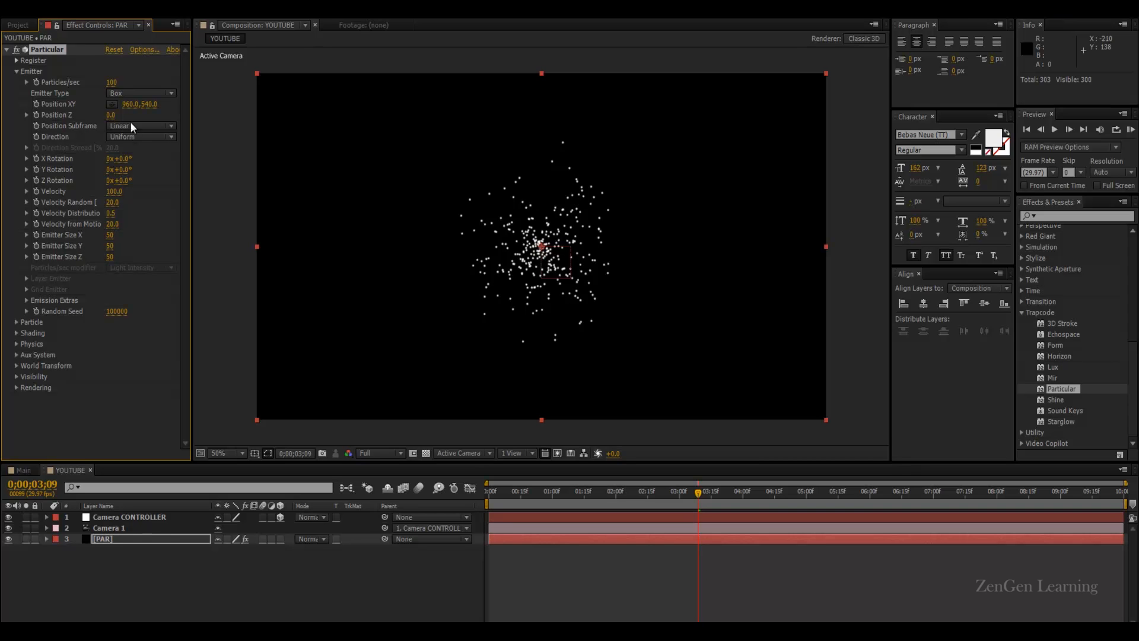
- Switch the emitter type to Point and back to Box to compare the two distributions
{"action": "left_click", "coordinate": [127, 93]}
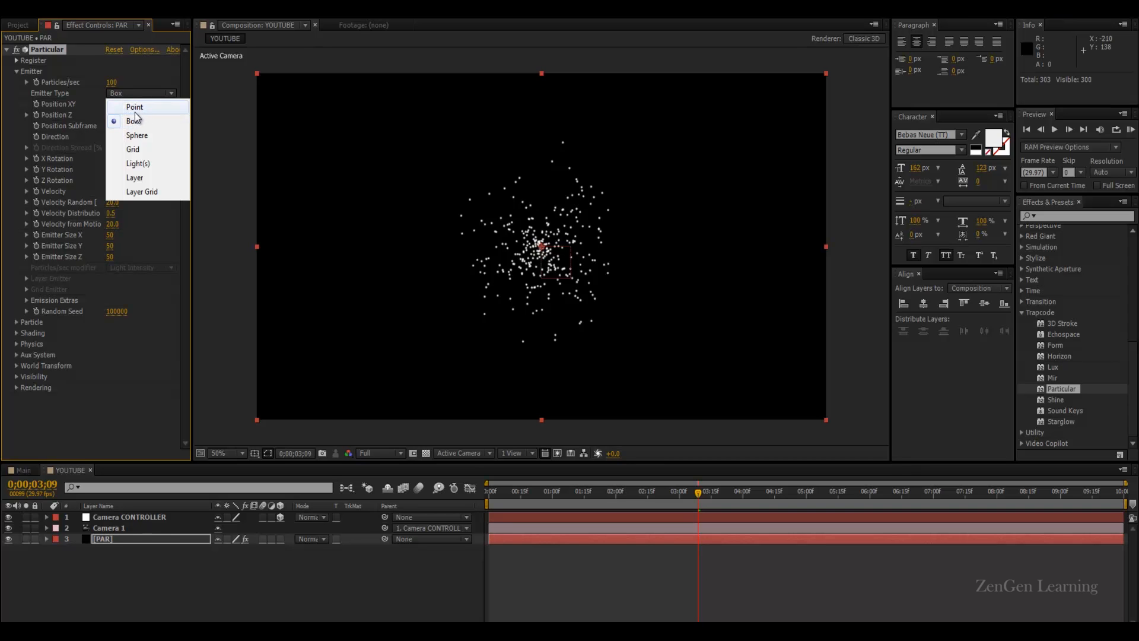
{"action": "left_click", "coordinate": [135, 107]}
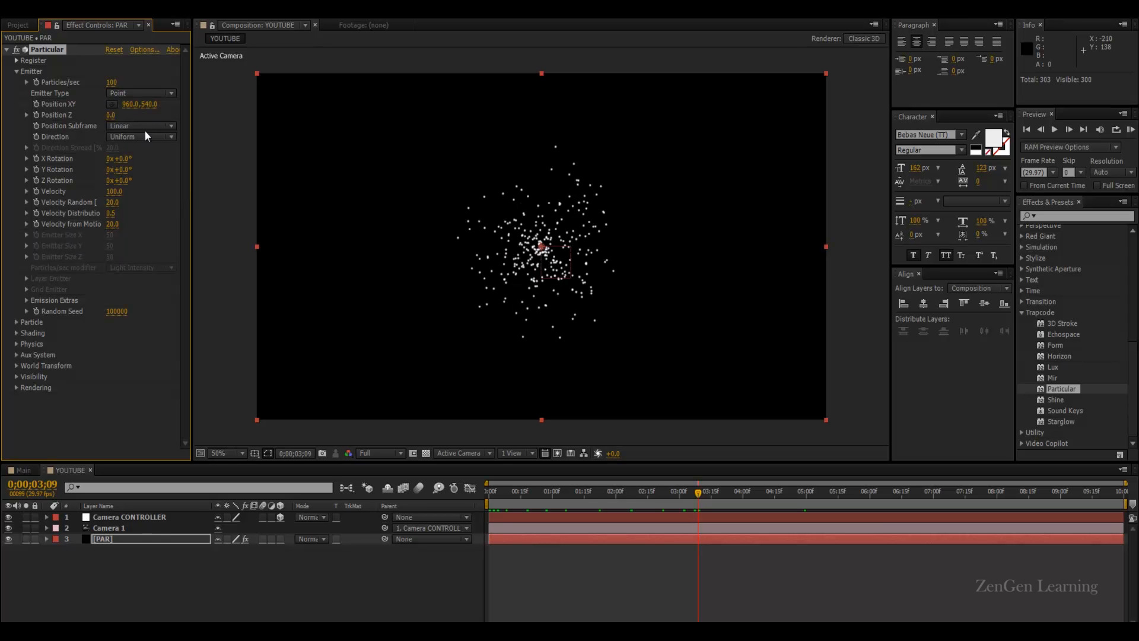
{"action": "left_click", "coordinate": [140, 93]}
{"action": "left_click", "coordinate": [135, 124]}
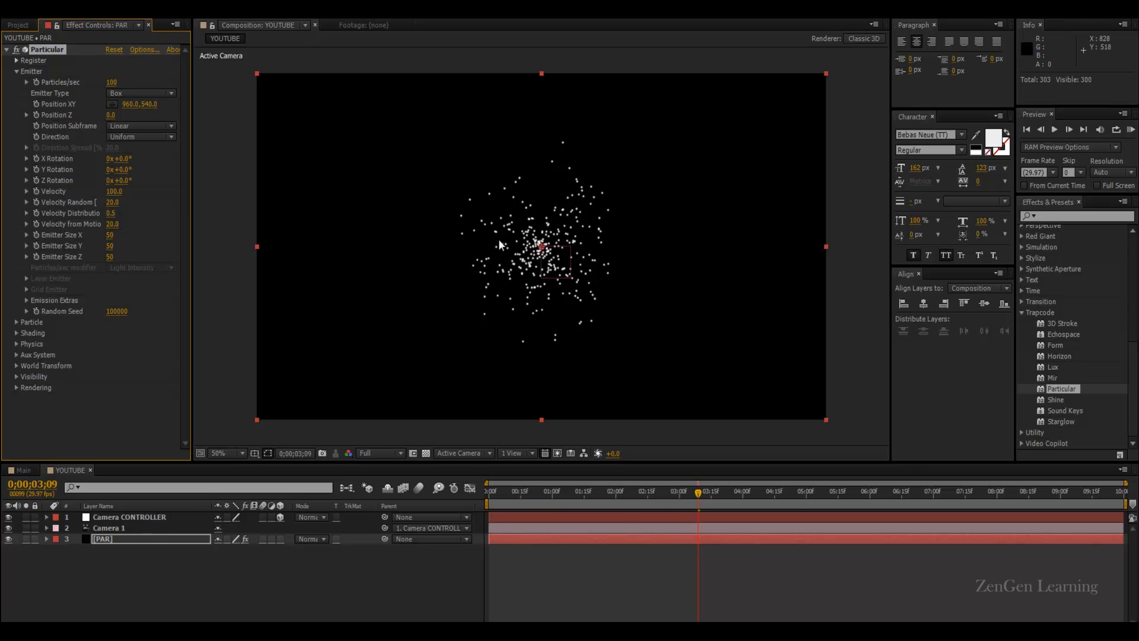
- Set the PAR layer's Particular emitter size X to 10000
{"action": "key", "text": "comma"}
{"action": "key", "text": "comma"}
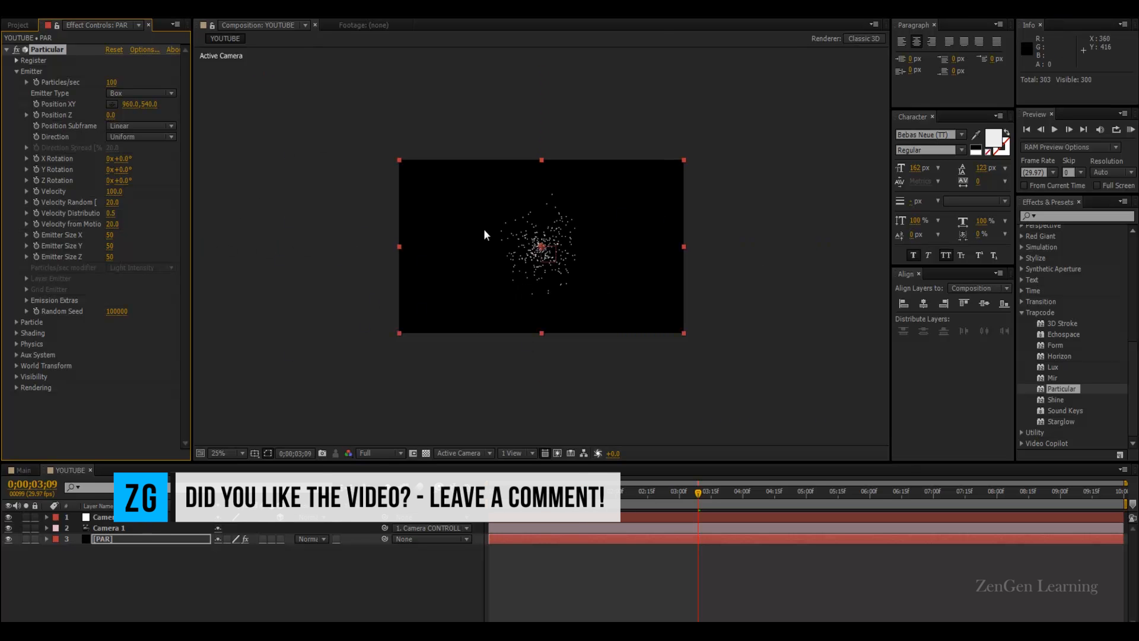
{"action": "key", "text": "period"}
{"action": "key", "text": "period"}
{"action": "left_click", "coordinate": [110, 235]}
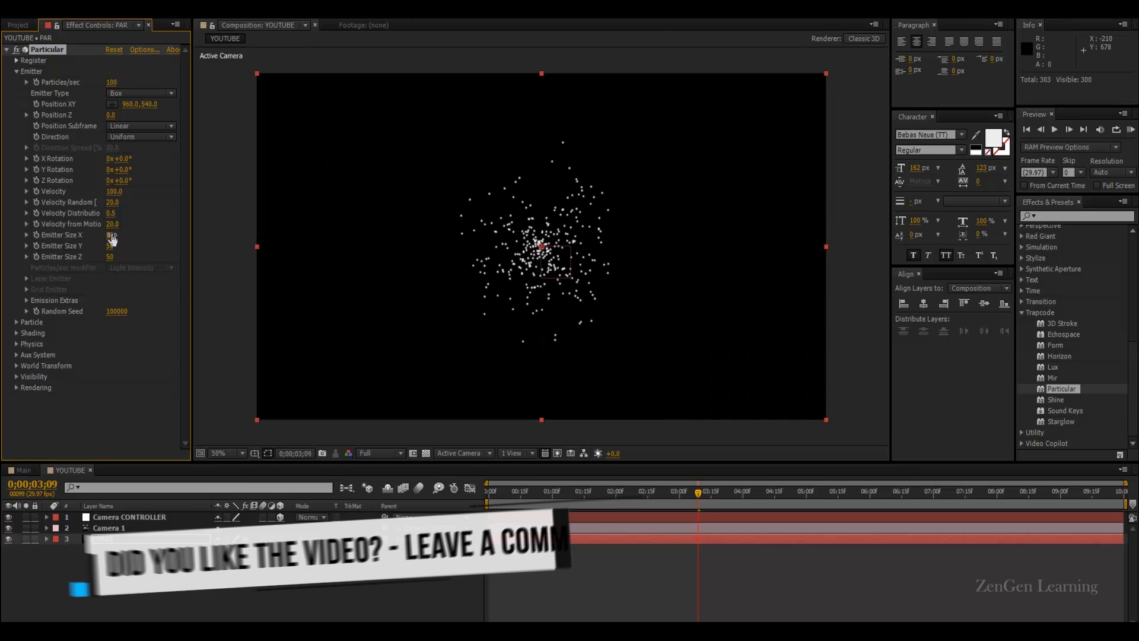
{"action": "left_click", "coordinate": [123, 239]}
{"action": "left_click_drag", "start_coordinate": [120, 239], "coordinate": [682, 244]}
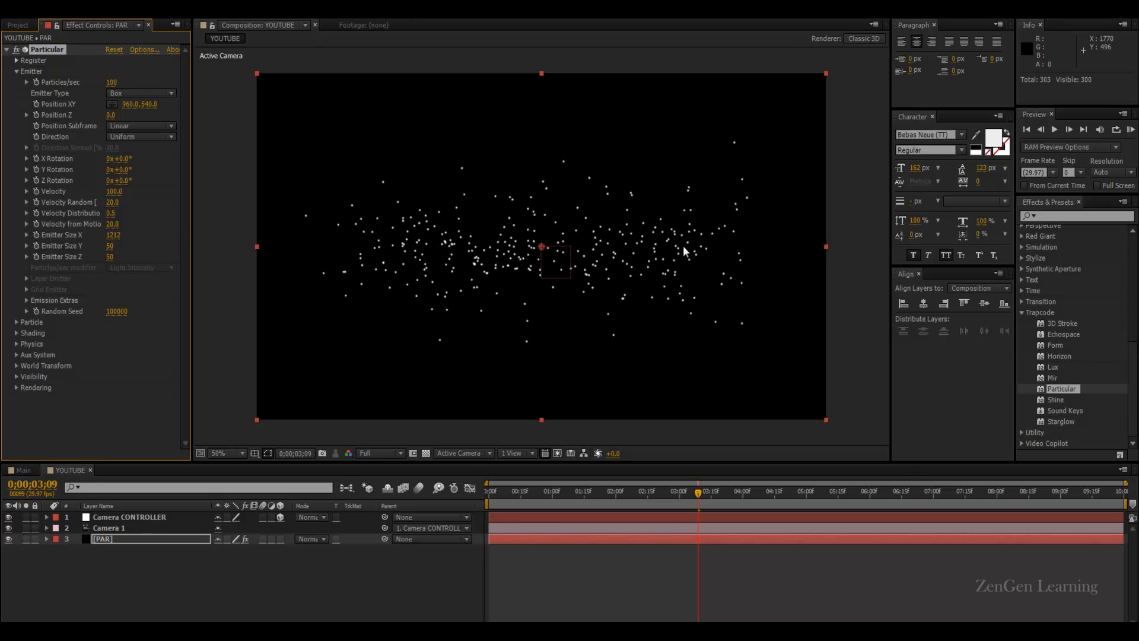
{"action": "left_click", "coordinate": [122, 235]}
{"action": "type", "text": "10000"}
{"action": "key", "text": "Return"}
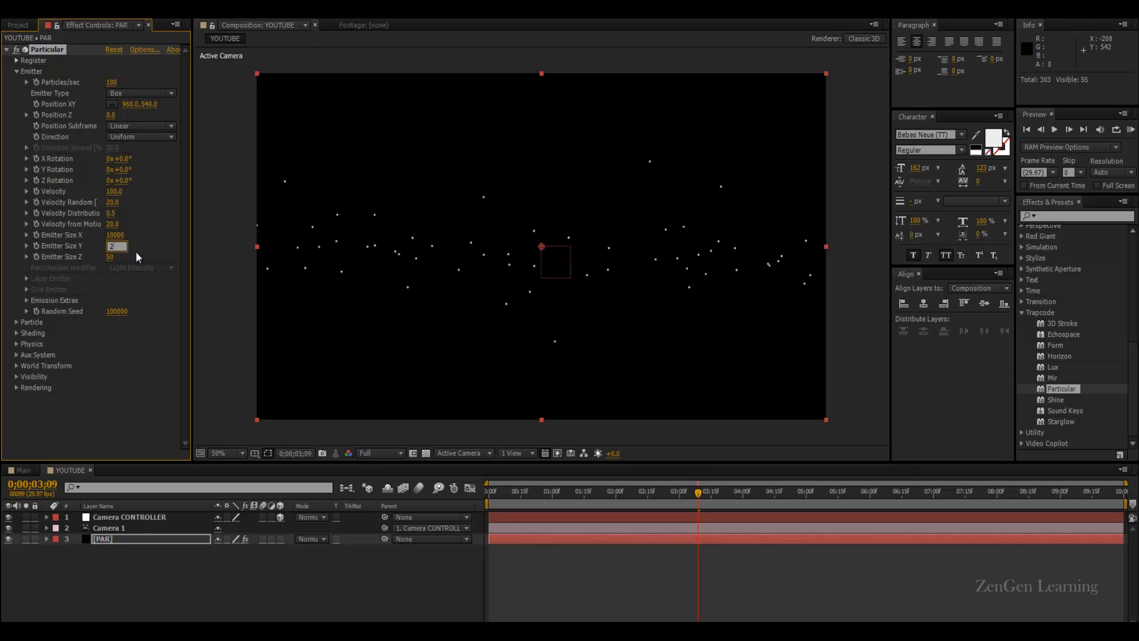
- Set the emitter size Y to 2500 and Z to 10000, and preview the particles up to 0;00;03;21
{"action": "key", "text": "Return"}
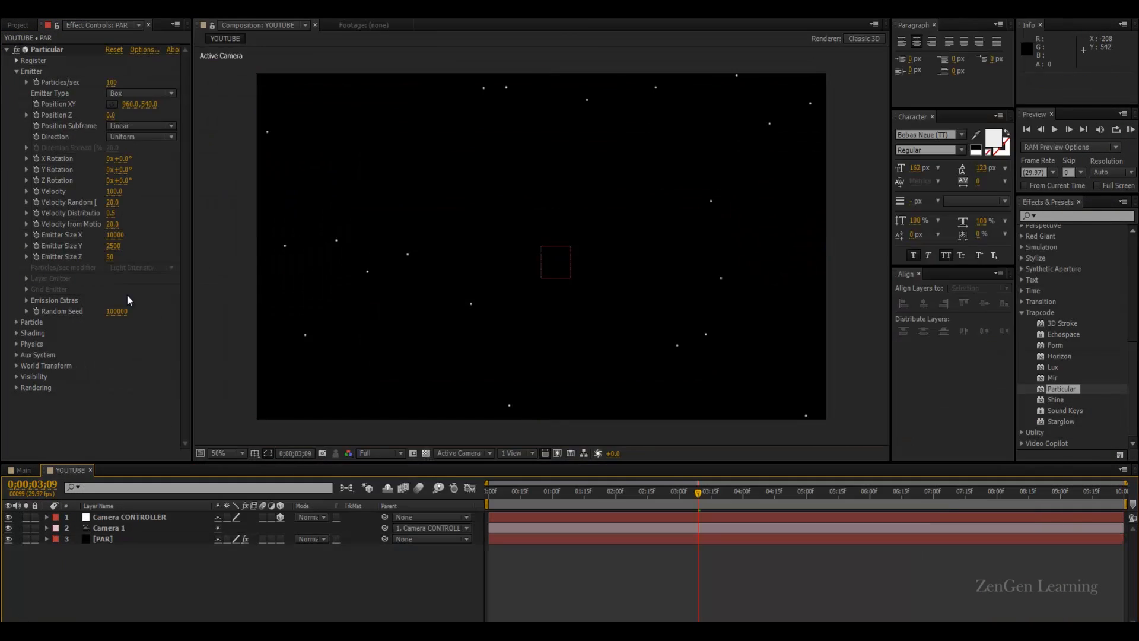
{"action": "left_click", "coordinate": [115, 257]}
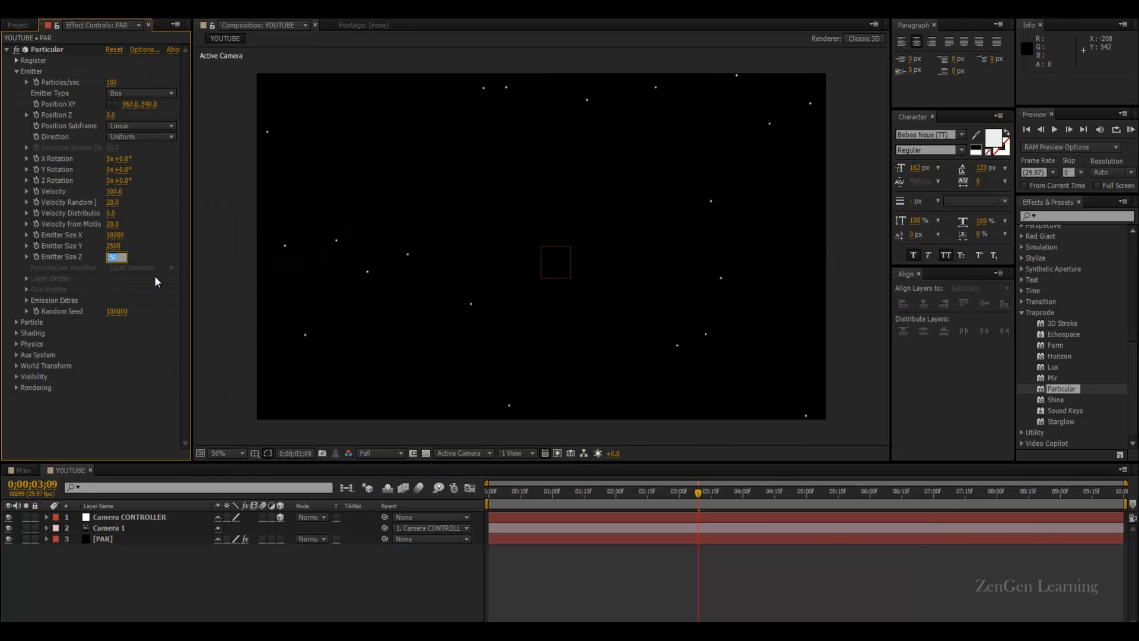
{"action": "type", "text": "10000"}
{"action": "key", "text": "Return"}
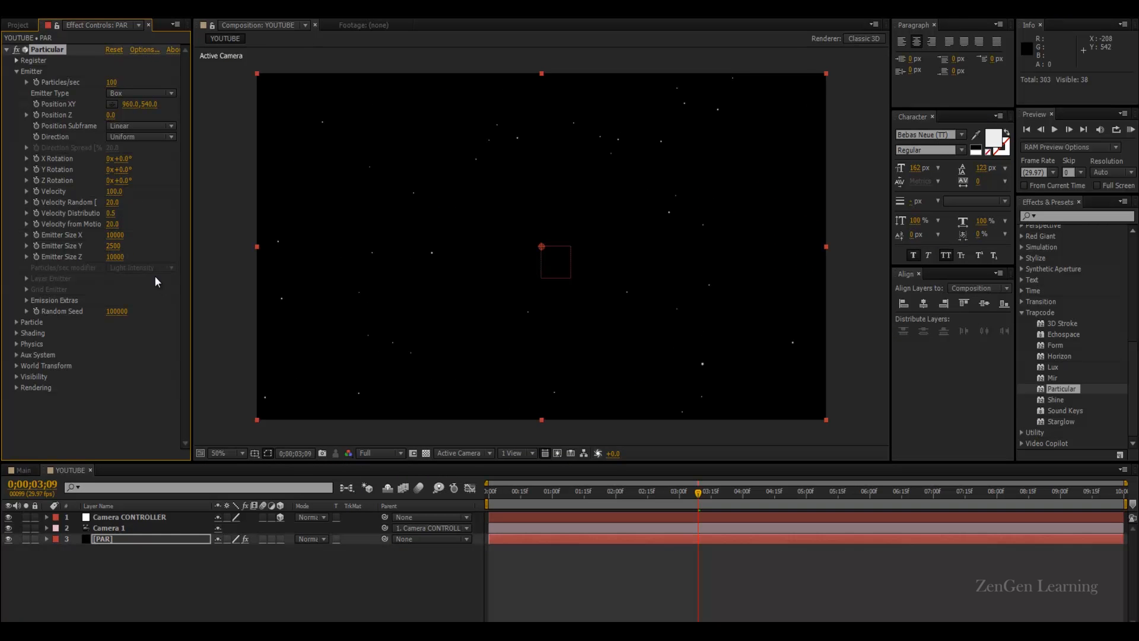
{"action": "key", "text": "KP_0"}
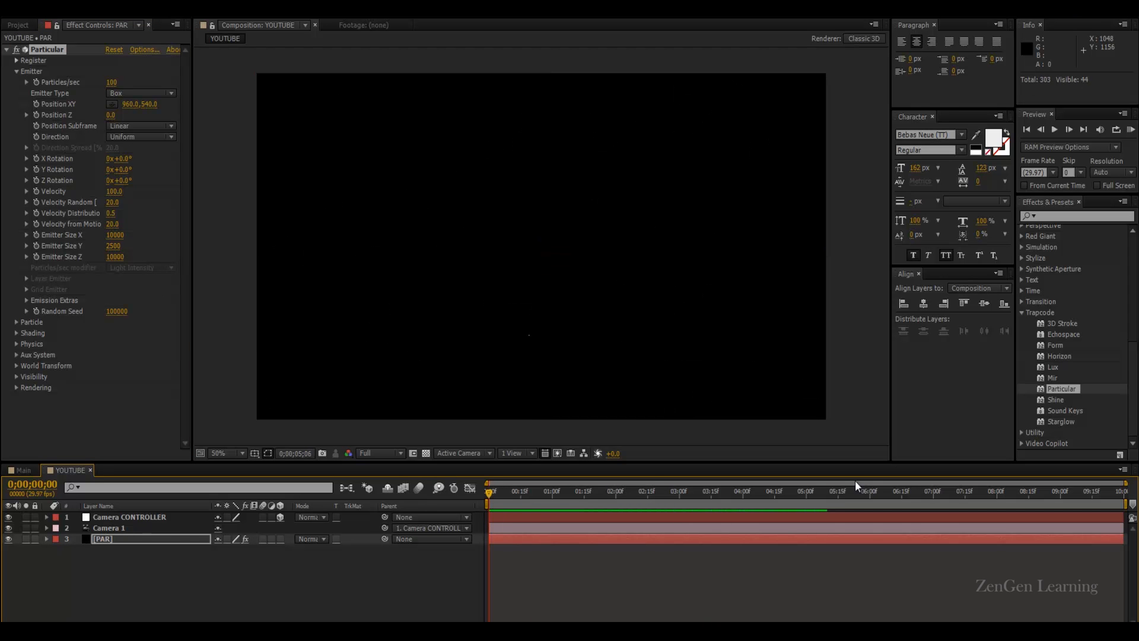
{"action": "left_click_drag", "start_coordinate": [596, 490], "coordinate": [723, 491]}
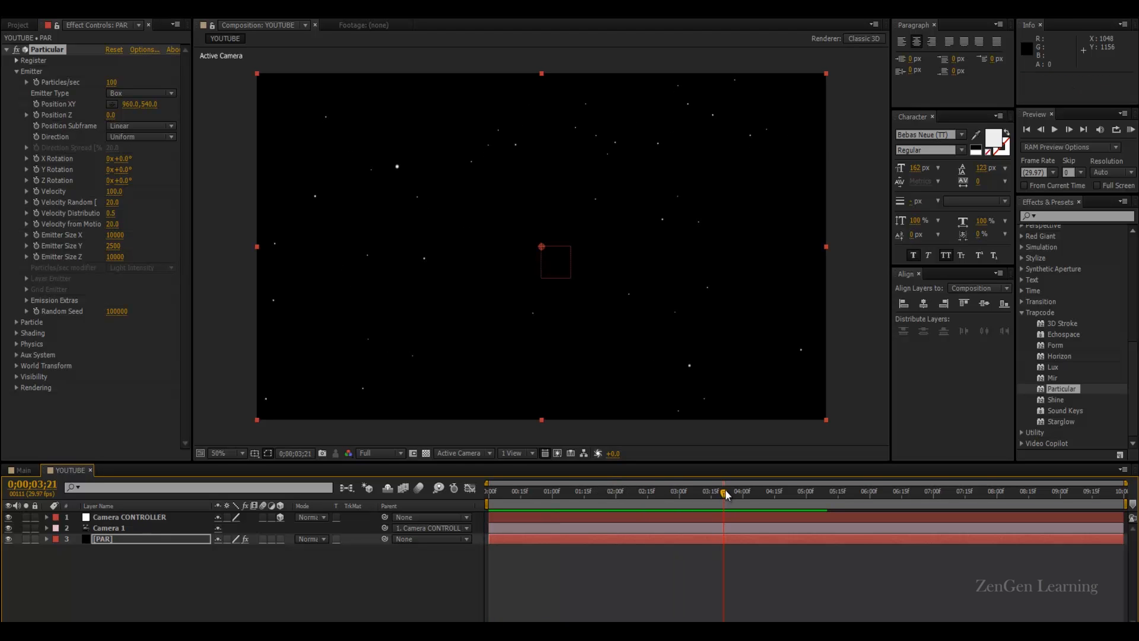
- Set Particles/sec to 250 and preview the particles, ending at 0;00;04;28
{"action": "left_click", "coordinate": [113, 82]}
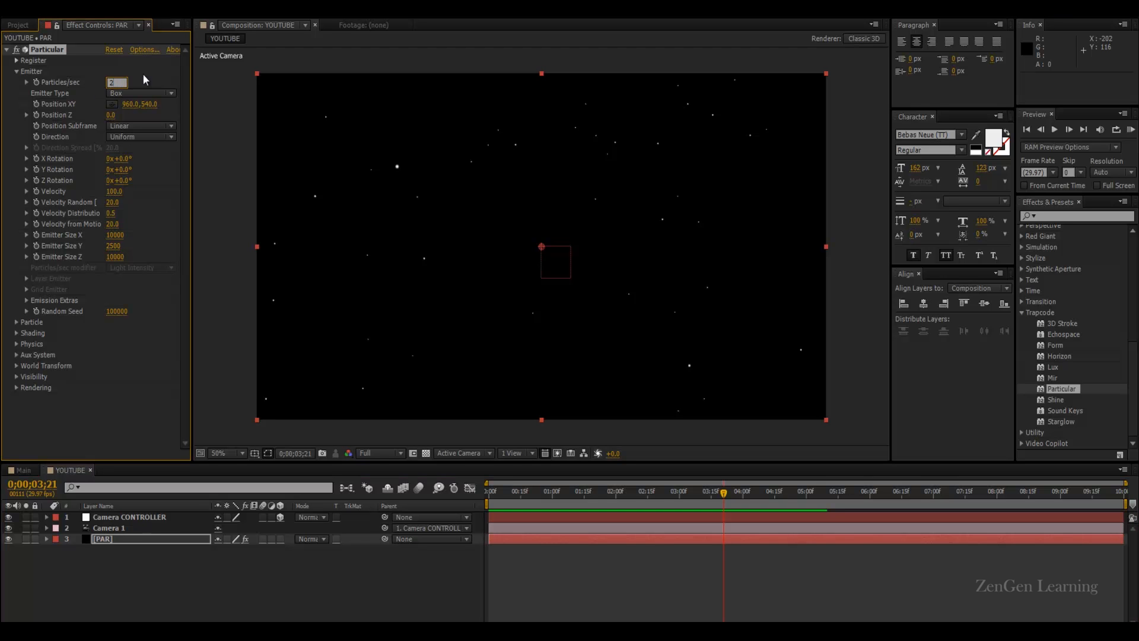
{"action": "type", "text": "250"}
{"action": "key", "text": "Return"}
{"action": "key", "text": "KP_0"}
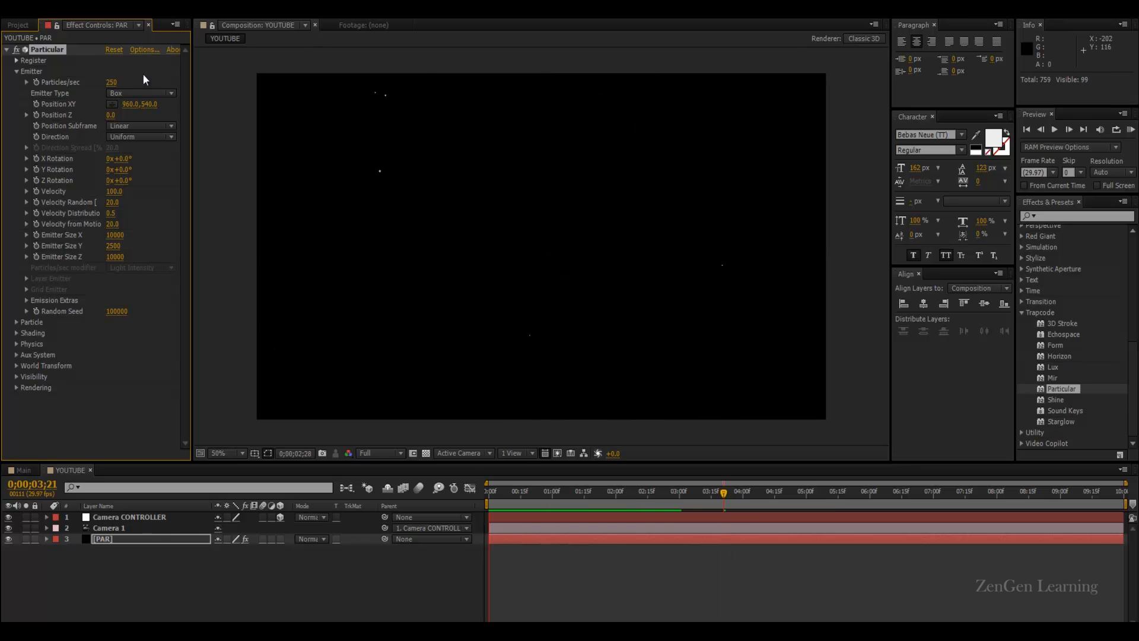
{"action": "key", "text": "space"}
{"action": "left_click_drag", "start_coordinate": [628, 493], "coordinate": [802, 491]}
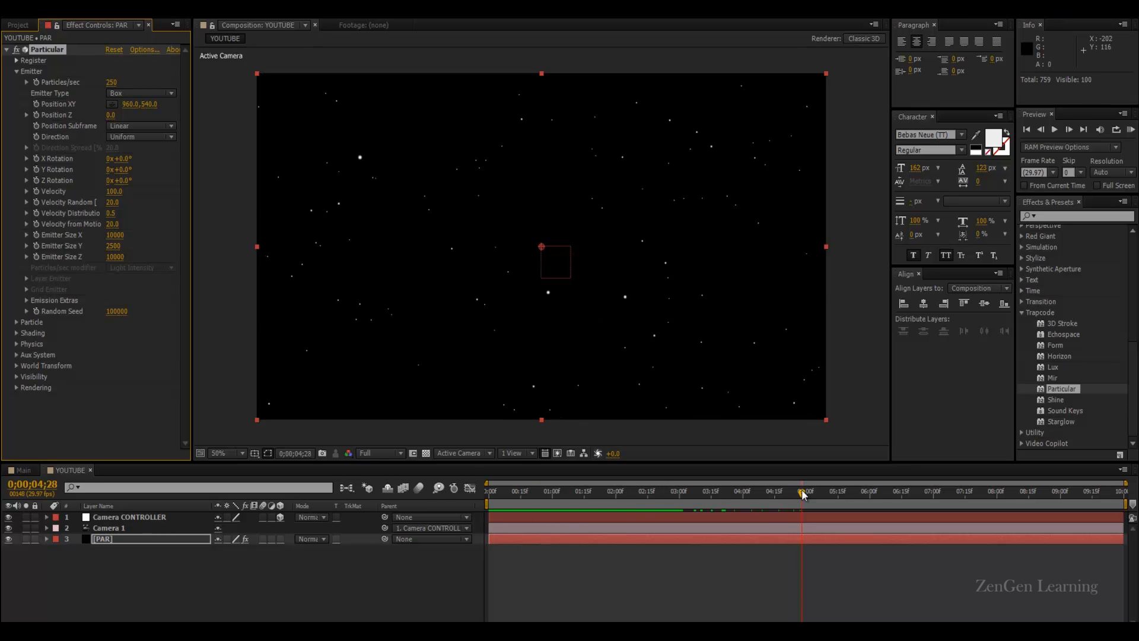
- Show the project's items and switch to the Main composition to examine its bokeh particles
{"action": "left_click", "coordinate": [18, 25]}
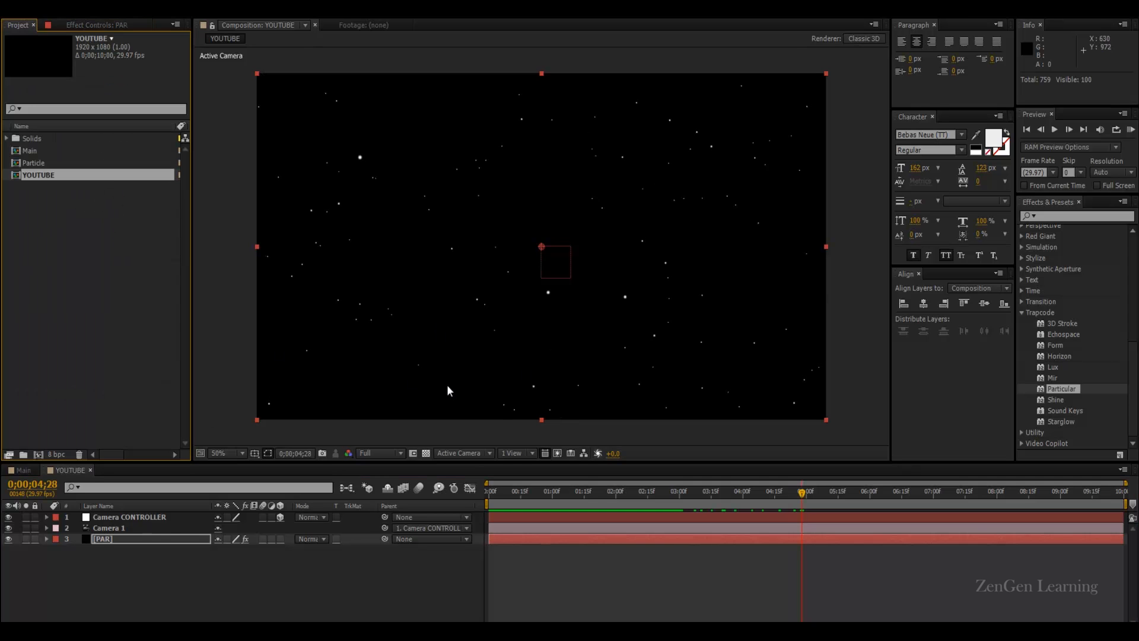
{"action": "left_click", "coordinate": [134, 309]}
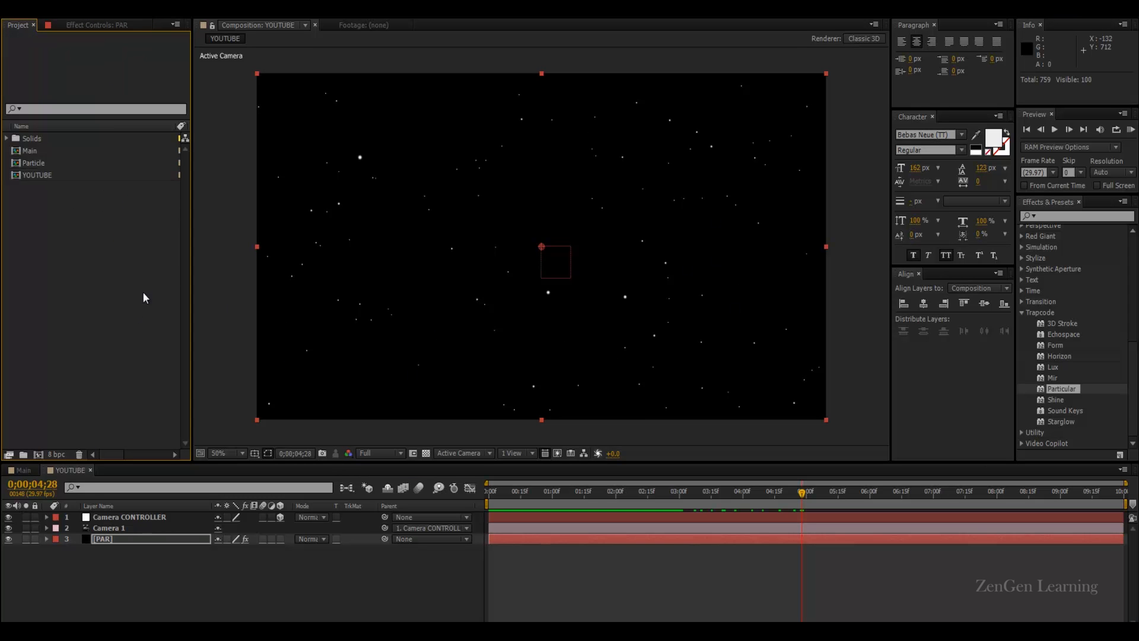
{"action": "left_click", "coordinate": [23, 469]}
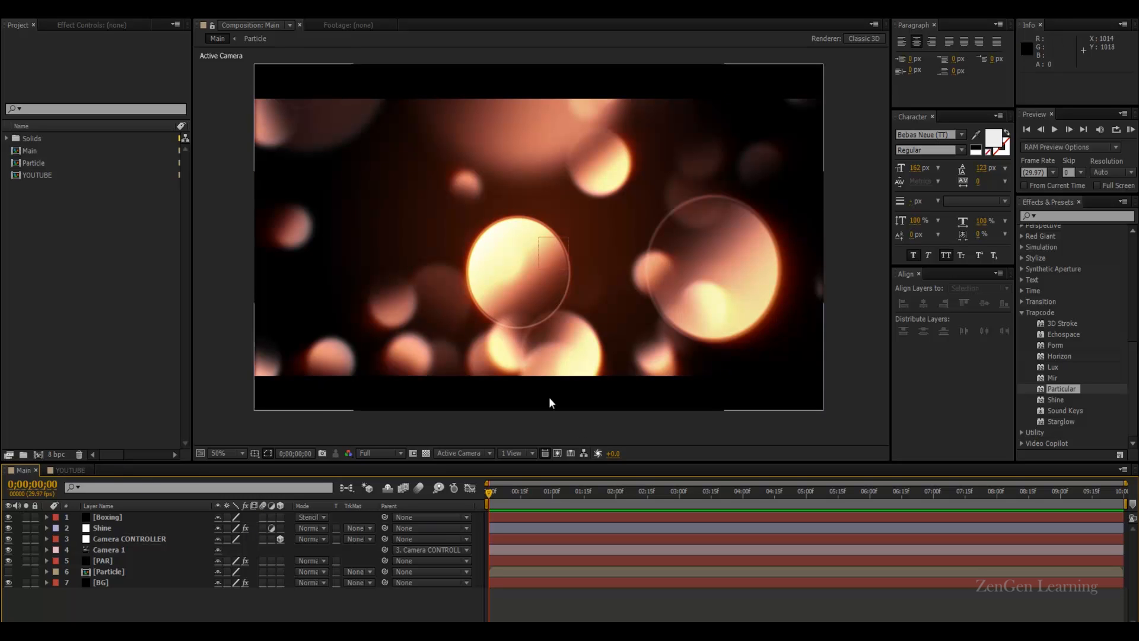
- Create a new composition named Particle with a width and height of 500 px
{"action": "right_click", "coordinate": [84, 293]}
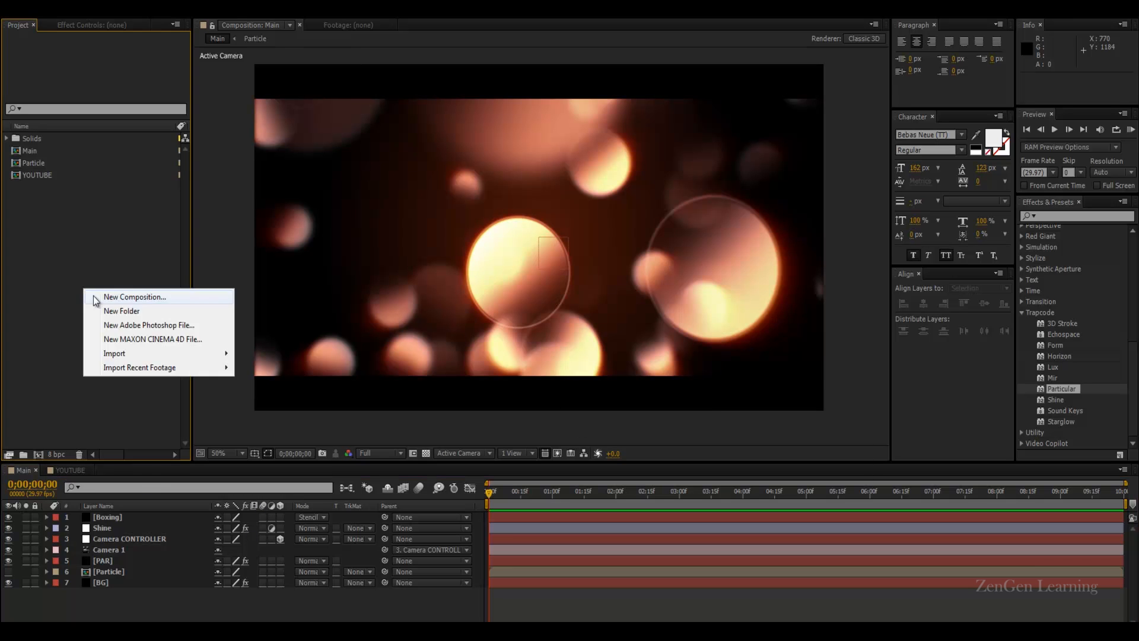
{"action": "left_click", "coordinate": [172, 298]}
{"action": "type", "text": "Particle"}
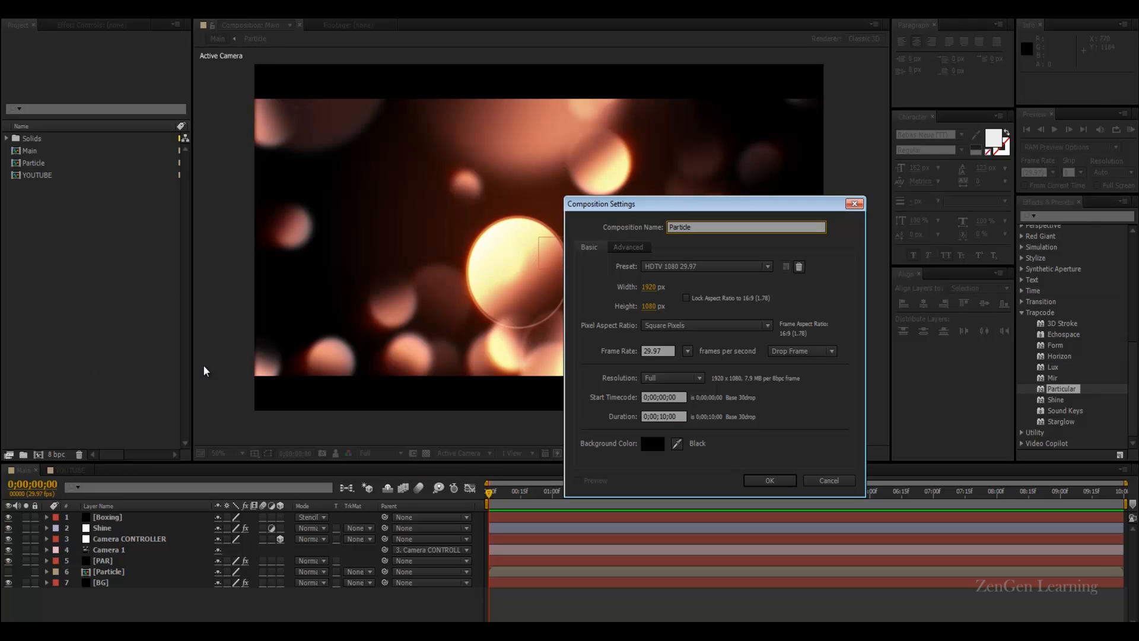
{"action": "left_click", "coordinate": [652, 287]}
{"action": "type", "text": "50"}
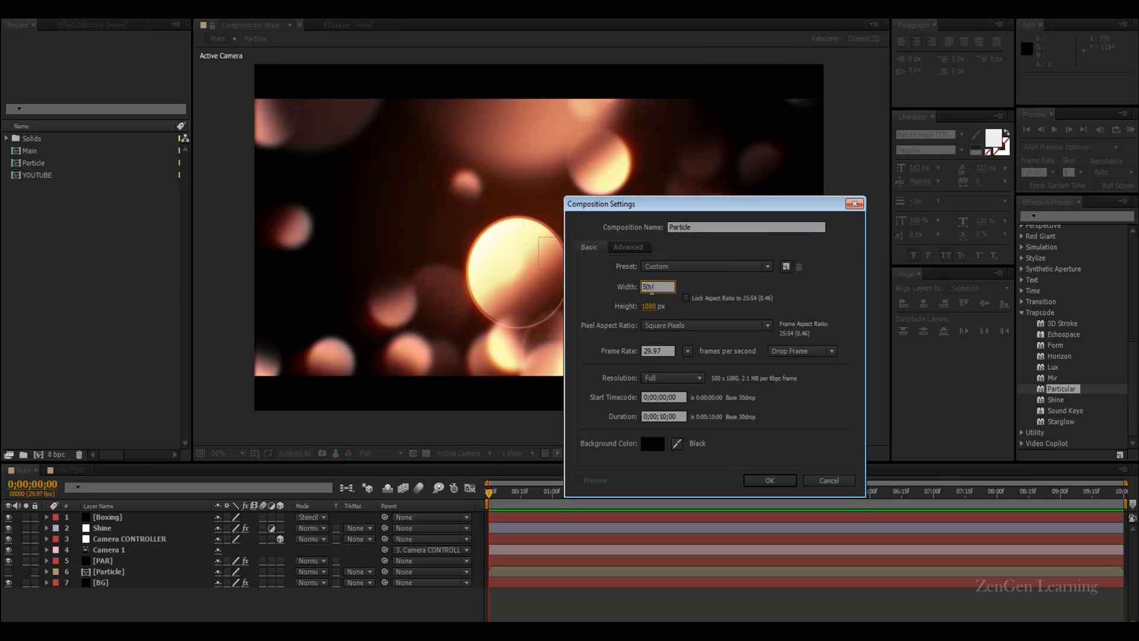
{"action": "type", "text": "0"}
{"action": "key", "text": "Tab"}
{"action": "type", "text": "500"}
{"action": "key", "text": "Return"}
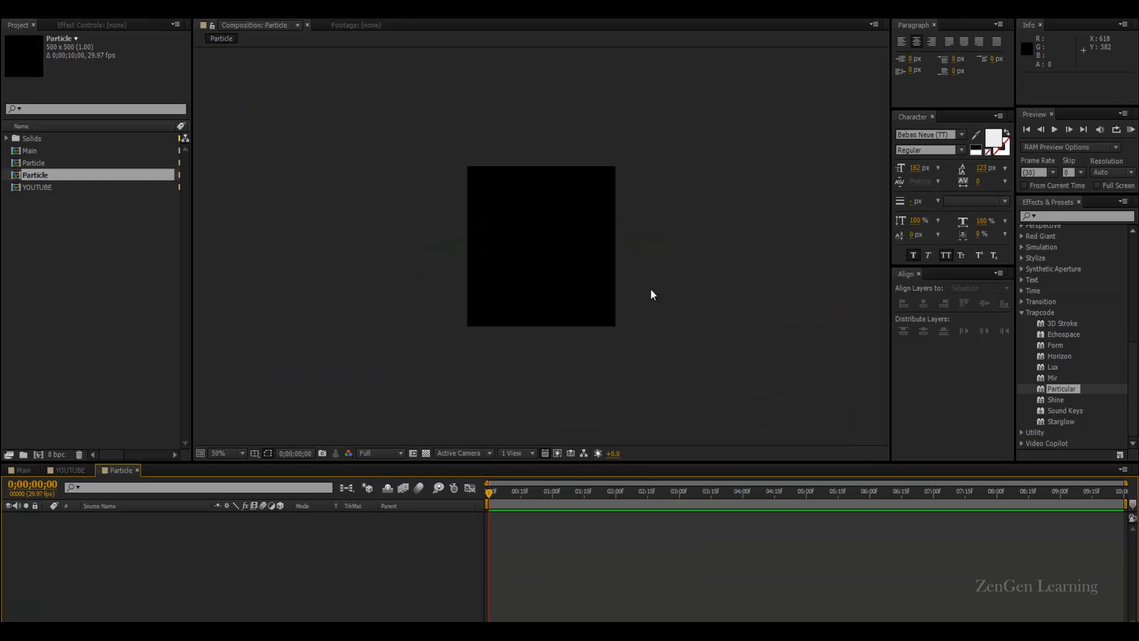
- Add an empty shape layer to the new Particle composition and select it
{"action": "right_click", "coordinate": [317, 578]}
{"action": "mouse_move", "coordinate": [450, 440]}
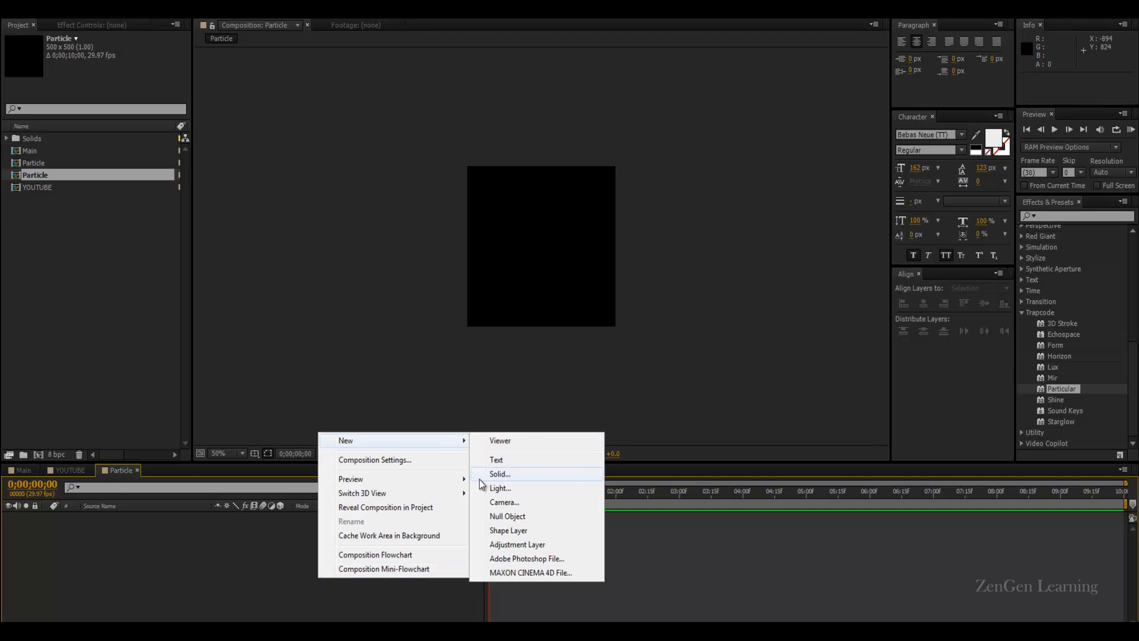
{"action": "left_click", "coordinate": [505, 528]}
{"action": "left_click", "coordinate": [170, 519]}
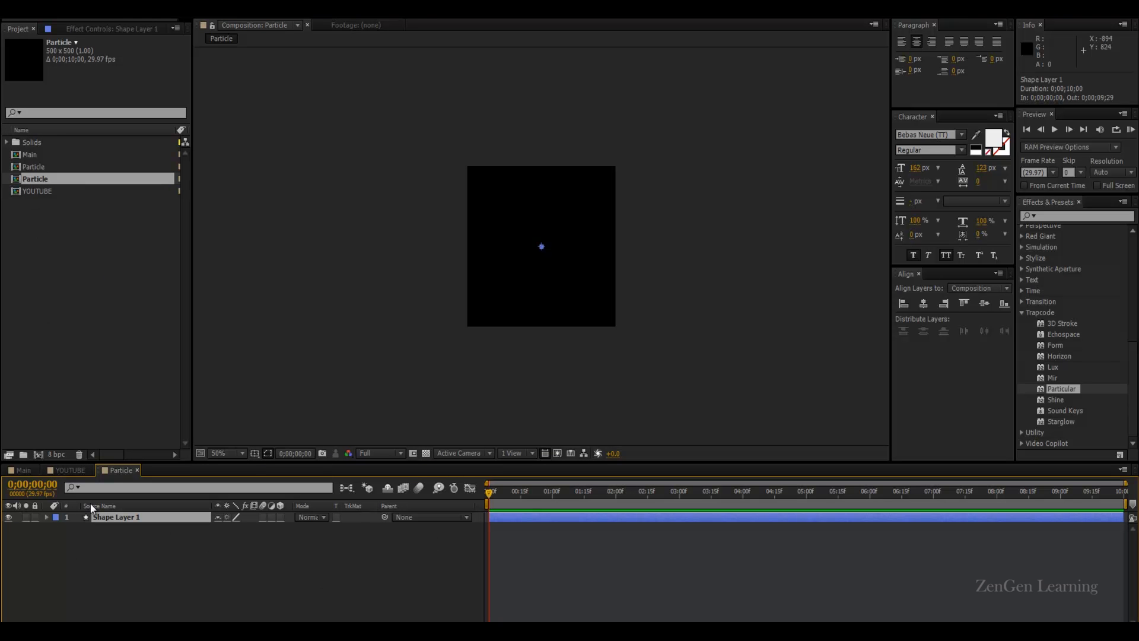
- Open the existing Particle composition with the gradient circle, hide Shape Layer 2 and examine Shape Layer 1's ellipse path and fill
{"action": "double_click", "coordinate": [35, 168]}
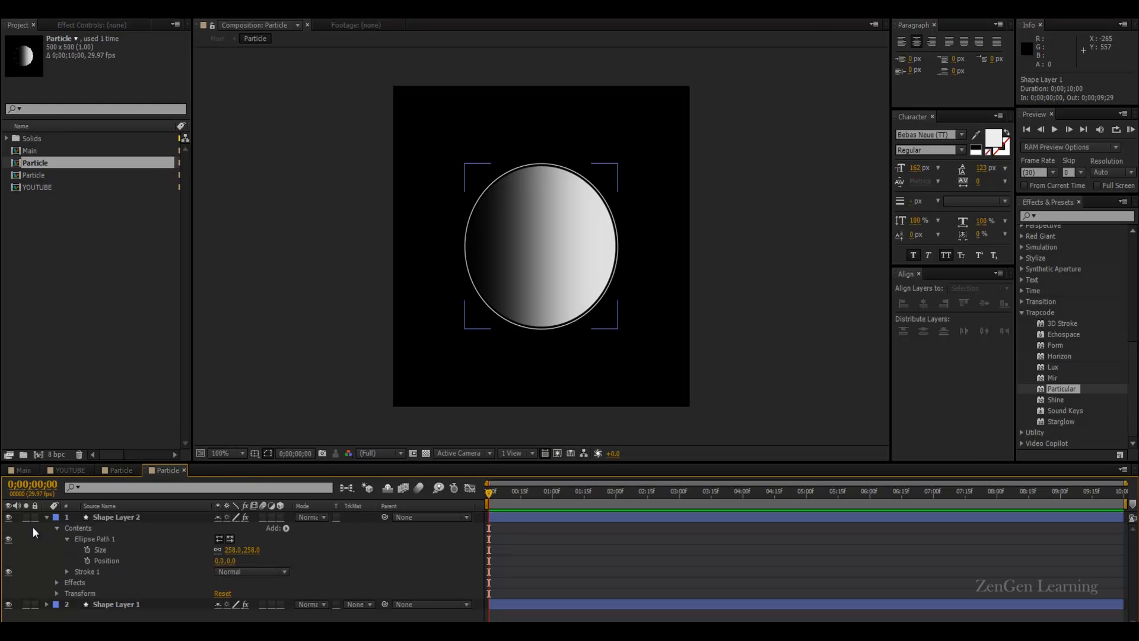
{"action": "left_click", "coordinate": [45, 516]}
{"action": "left_click", "coordinate": [87, 610]}
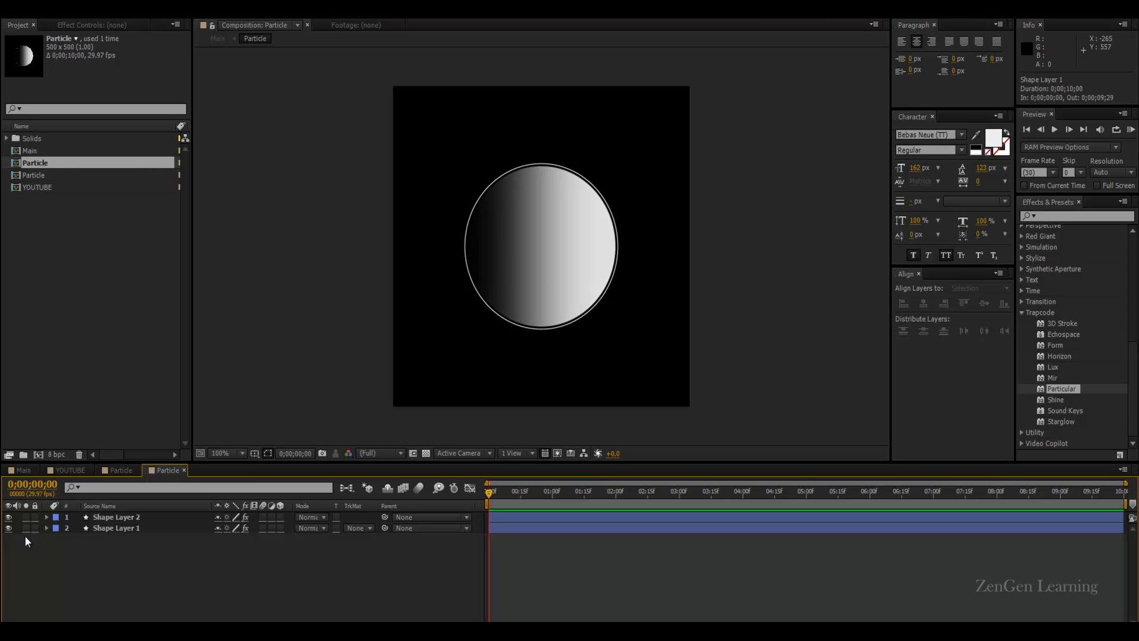
{"action": "left_click", "coordinate": [9, 516]}
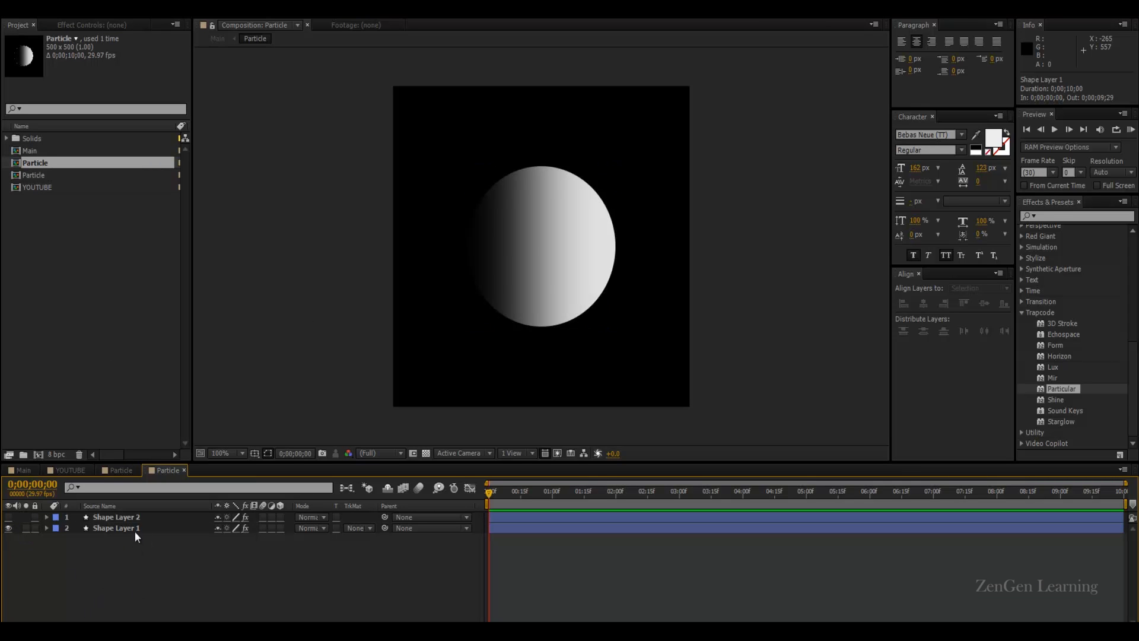
{"action": "left_click", "coordinate": [136, 529]}
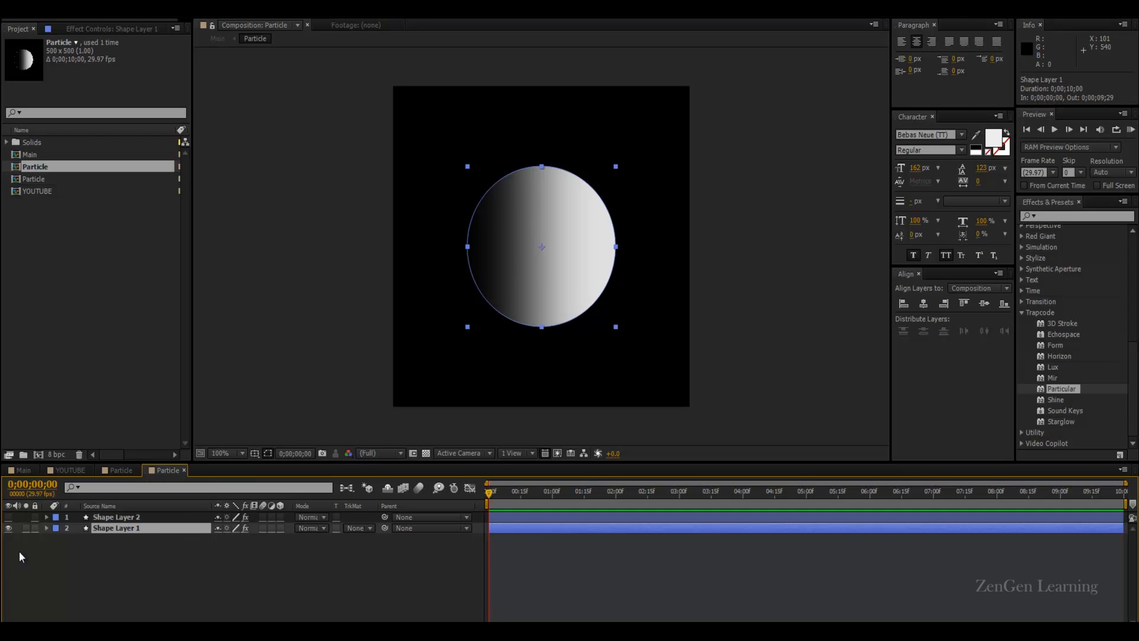
{"action": "left_click", "coordinate": [46, 528]}
{"action": "left_click", "coordinate": [67, 550]}
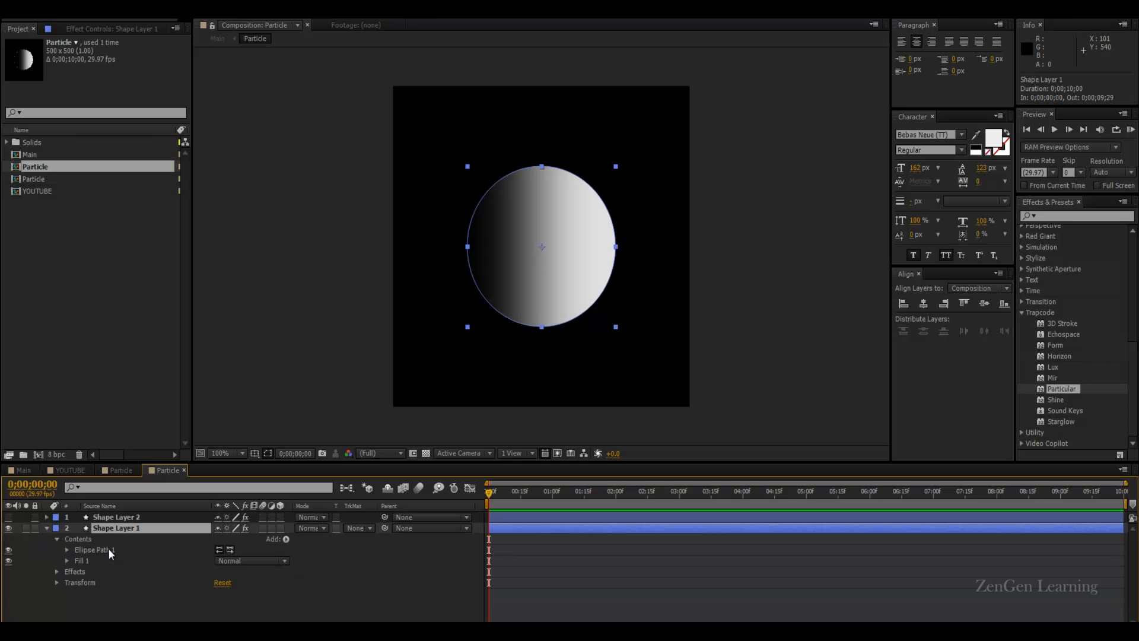
{"action": "left_click", "coordinate": [104, 561]}
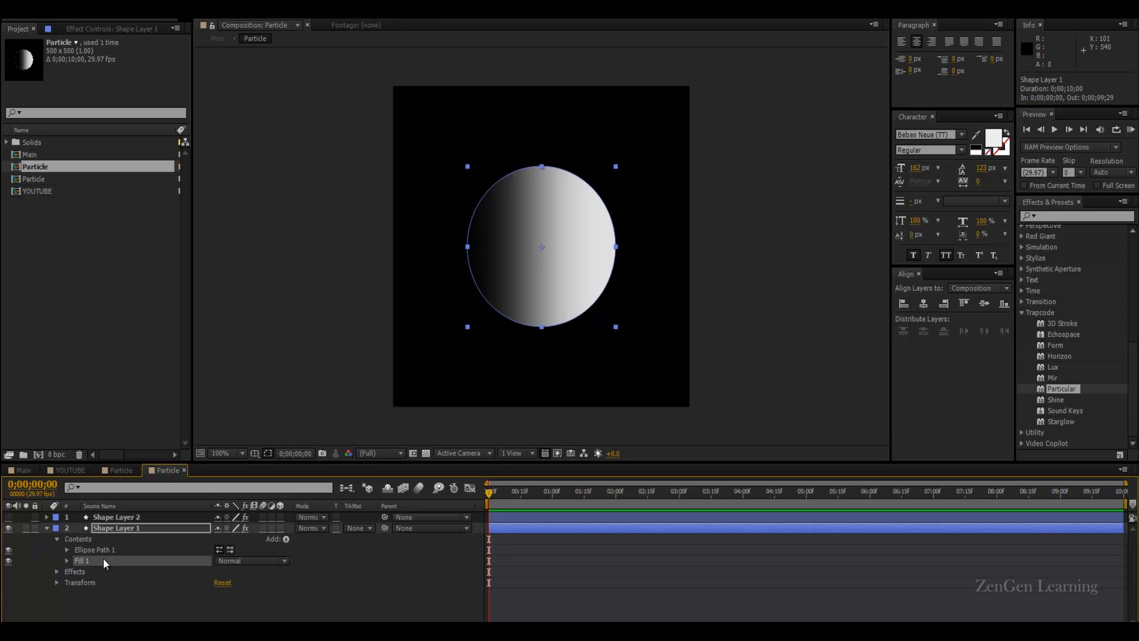
- Set Shape Layer 1's Linear Wipe to 45% Transition Completion and 135 Feather
{"action": "left_click", "coordinate": [96, 31]}
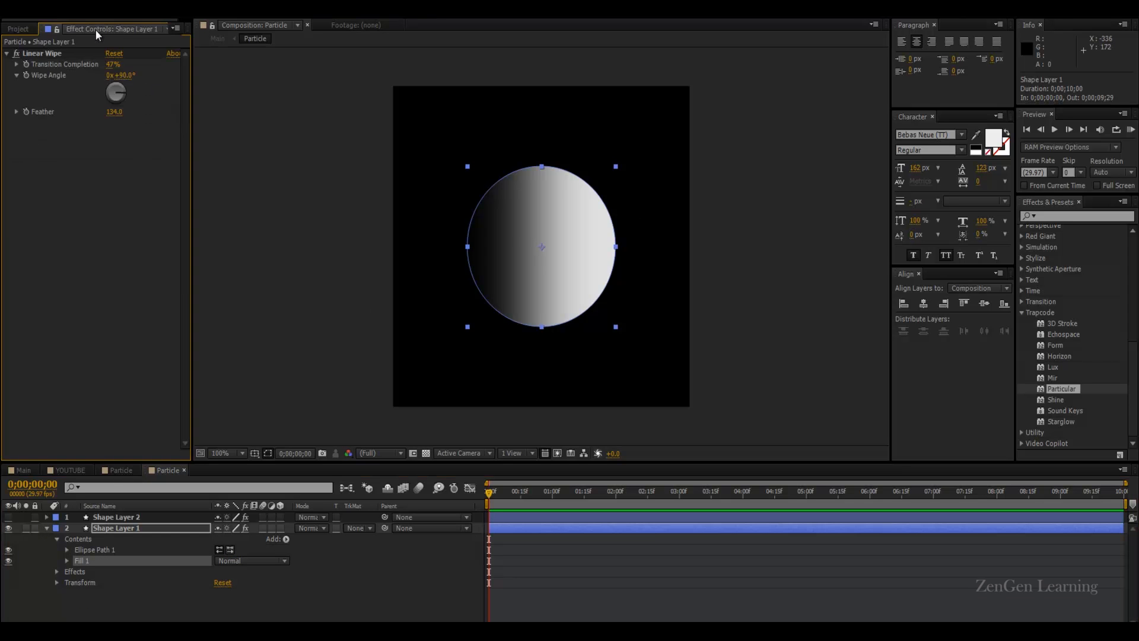
{"action": "left_click", "coordinate": [113, 65]}
{"action": "type", "text": "45"}
{"action": "key", "text": "Return"}
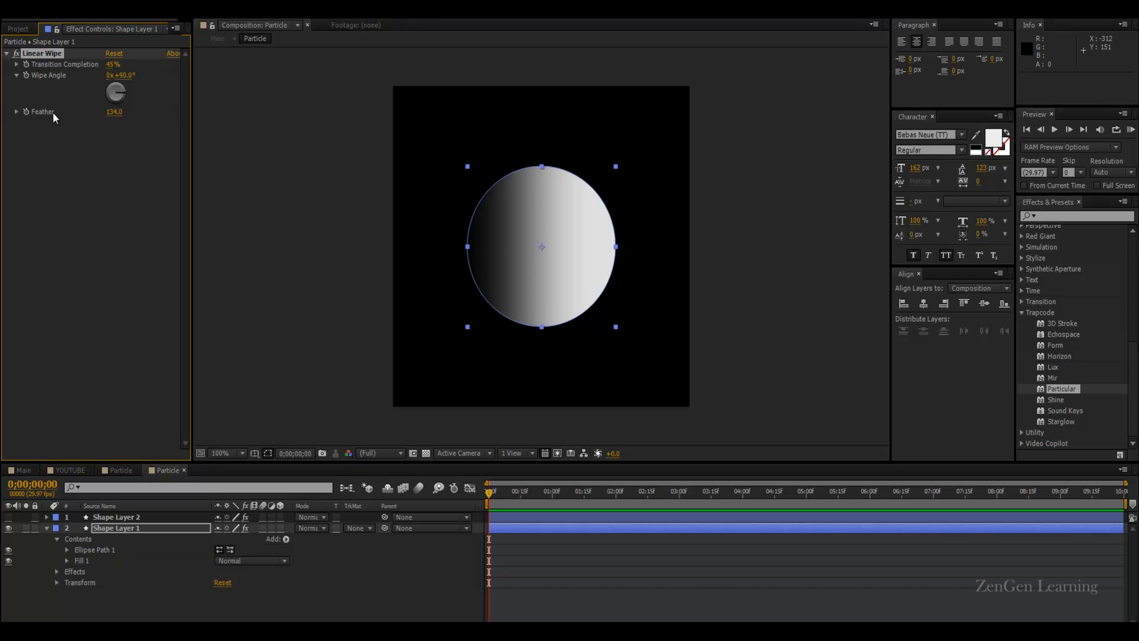
{"action": "left_click", "coordinate": [117, 112]}
{"action": "type", "text": "135"}
{"action": "key", "text": "Return"}
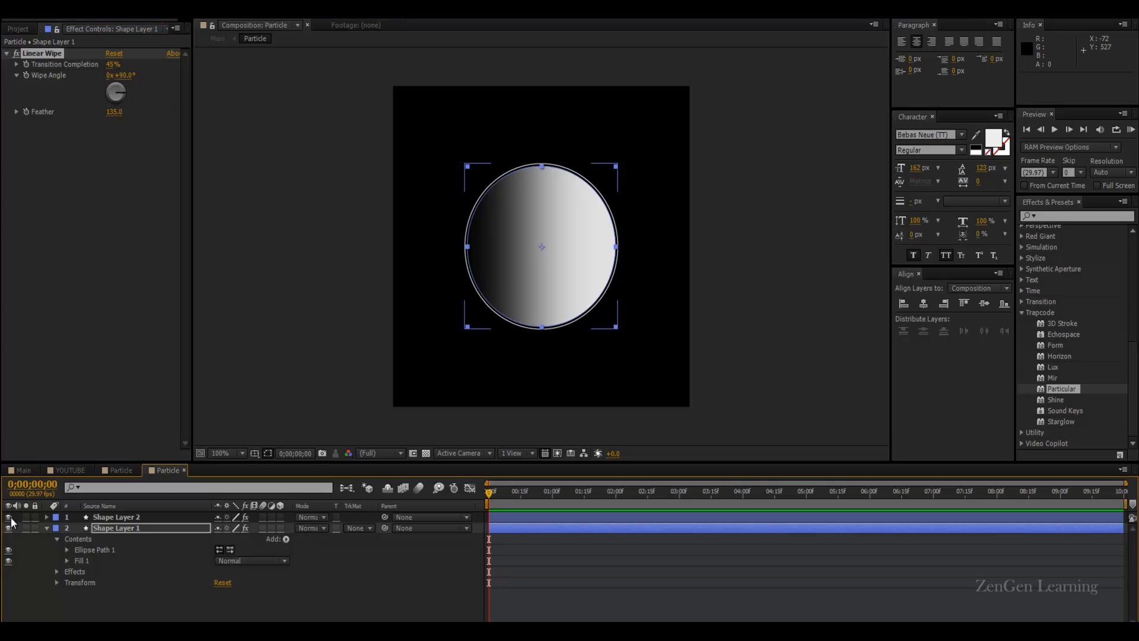
- Examine Shape Layer 2's Linear Wipe effect and its ellipse path and stroke contents
{"action": "left_click", "coordinate": [122, 517]}
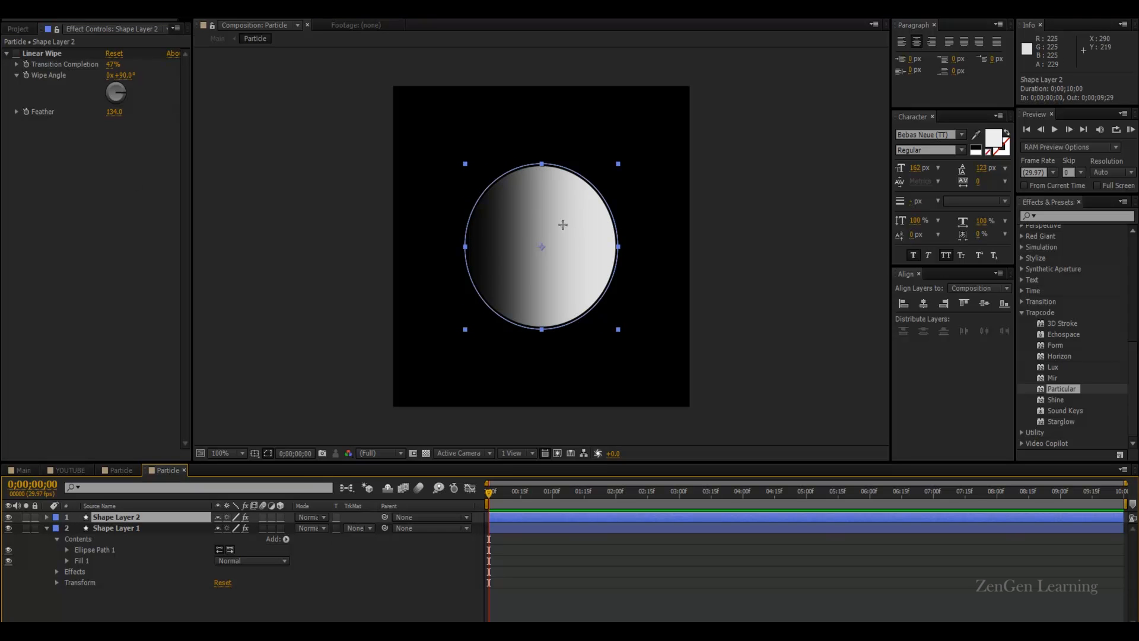
{"action": "left_click", "coordinate": [46, 516]}
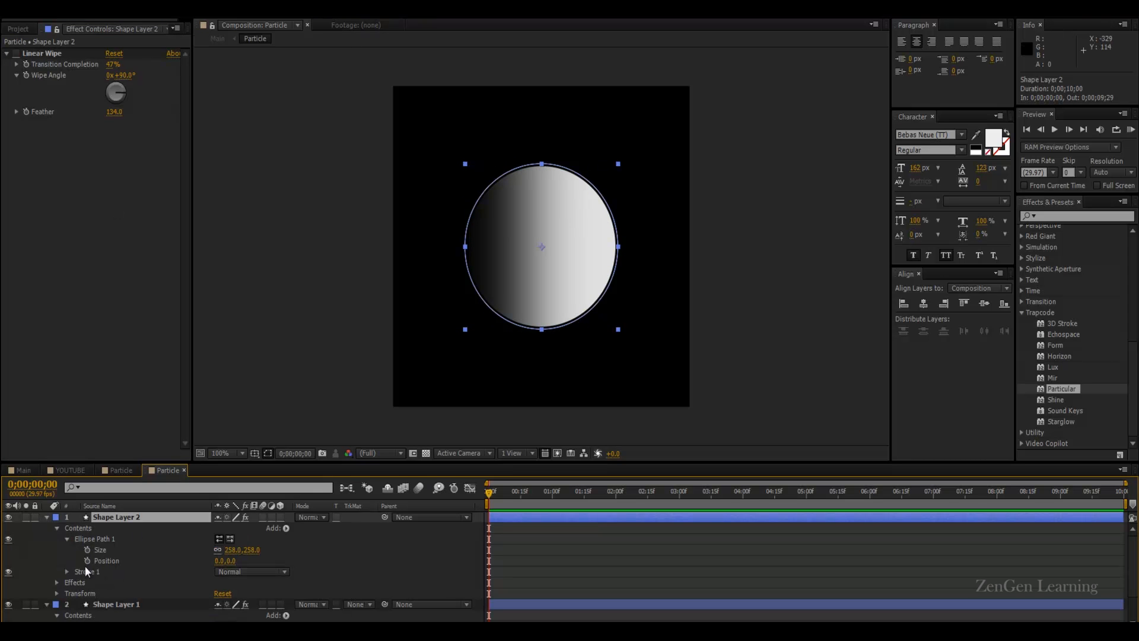
{"action": "left_click", "coordinate": [348, 547]}
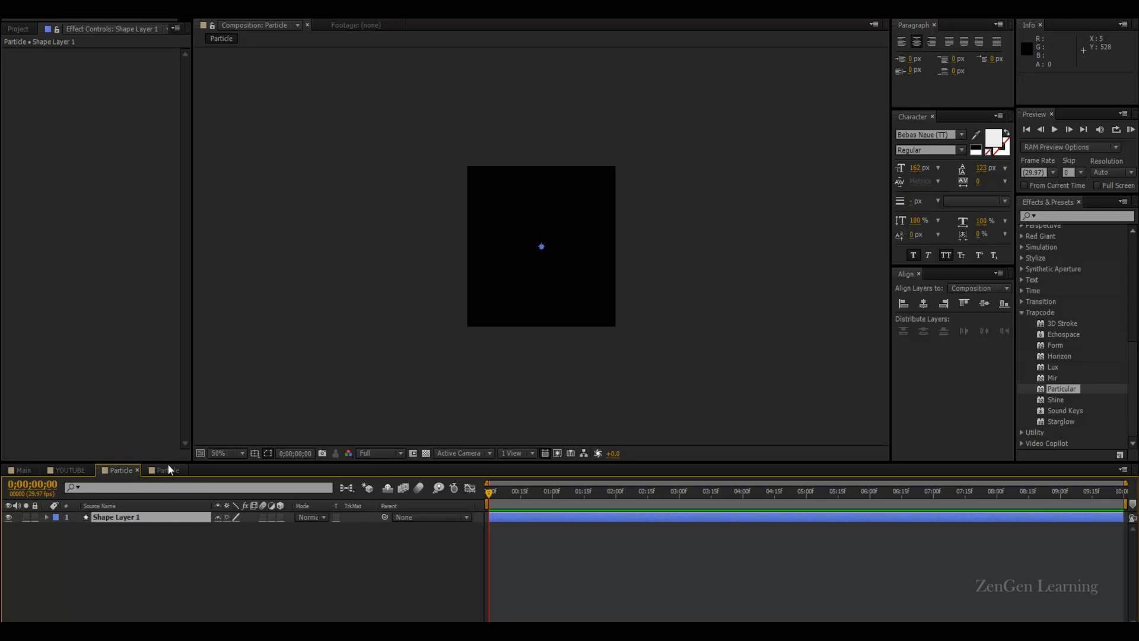
- Close both Particle composition timelines to return to YOUTUBE, and show the project's items
{"action": "left_click", "coordinate": [169, 470]}
{"action": "left_click", "coordinate": [185, 470]}
{"action": "left_click", "coordinate": [137, 469]}
{"action": "left_click", "coordinate": [31, 55]}
{"action": "left_click", "coordinate": [18, 25]}
- Delete the unused, empty Particle composition from the project
{"action": "left_click", "coordinate": [39, 176]}
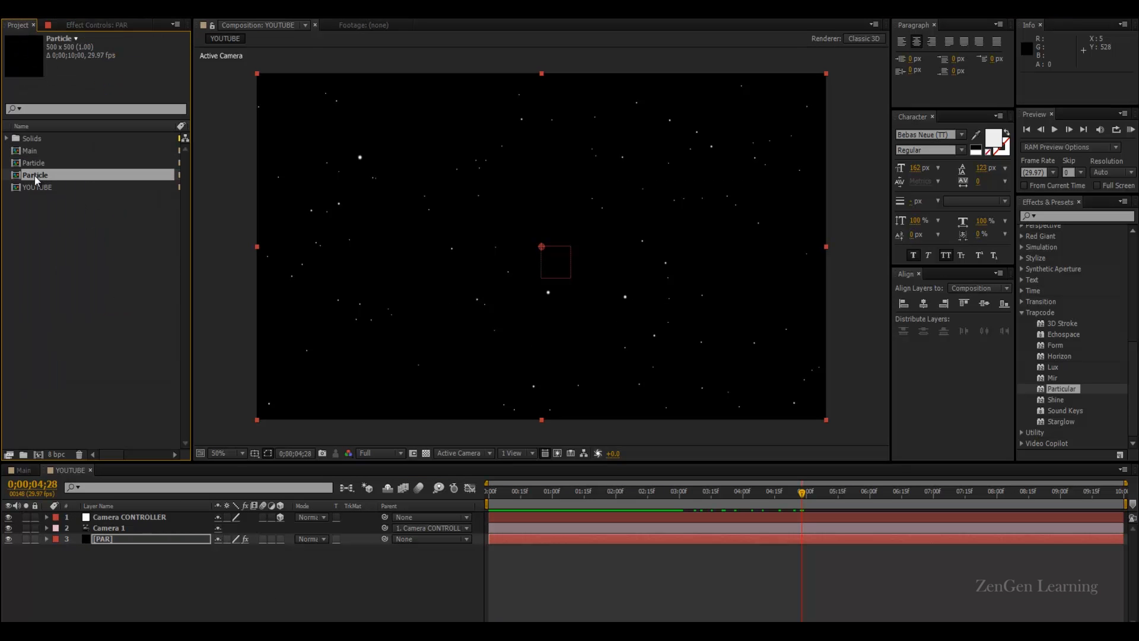
{"action": "left_click", "coordinate": [79, 454]}
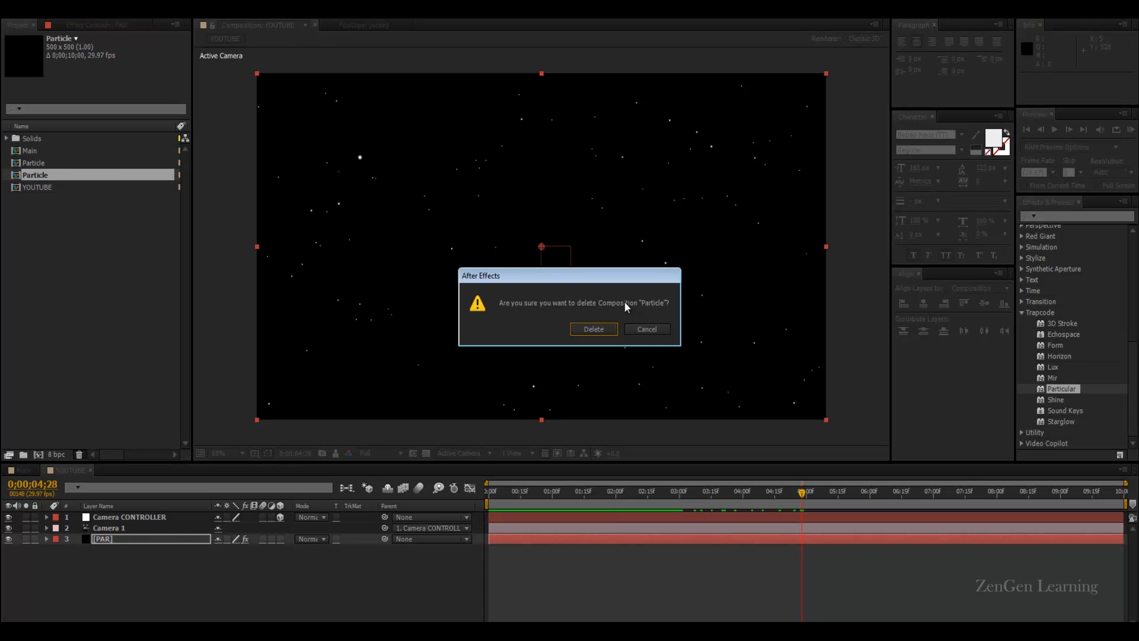
{"action": "left_click", "coordinate": [580, 327]}
- Add the remaining gradient-circle Particle composition beneath PAR in the YOUTUBE composition and hide that layer
{"action": "left_click", "coordinate": [37, 165]}
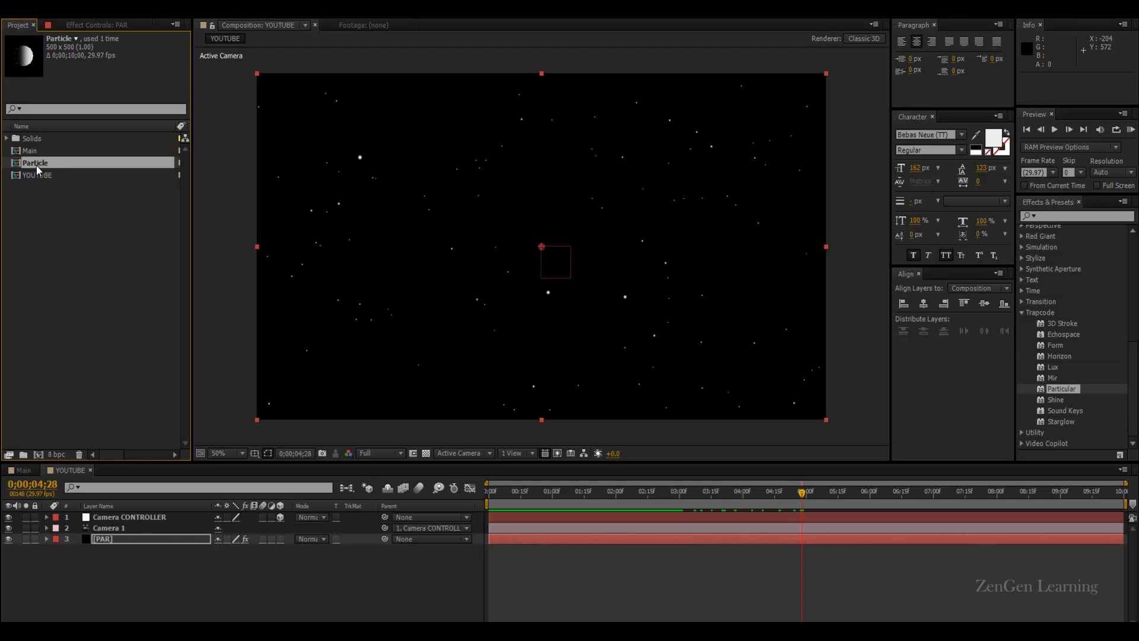
{"action": "double_click", "coordinate": [37, 165]}
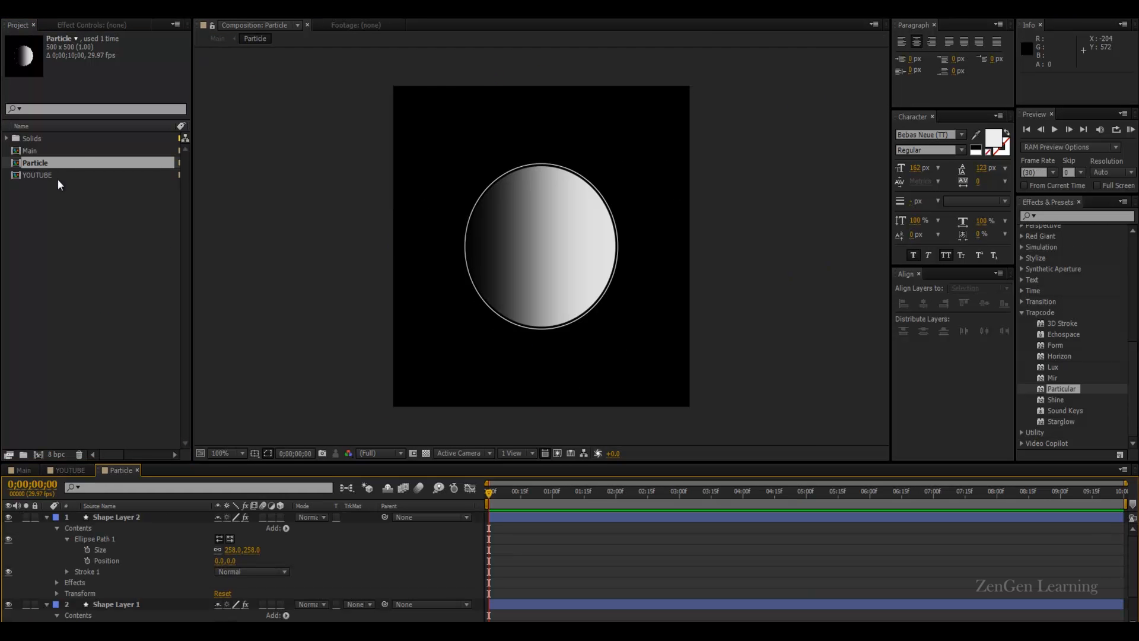
{"action": "left_click", "coordinate": [64, 469]}
{"action": "left_click_drag", "start_coordinate": [35, 159], "coordinate": [144, 564]}
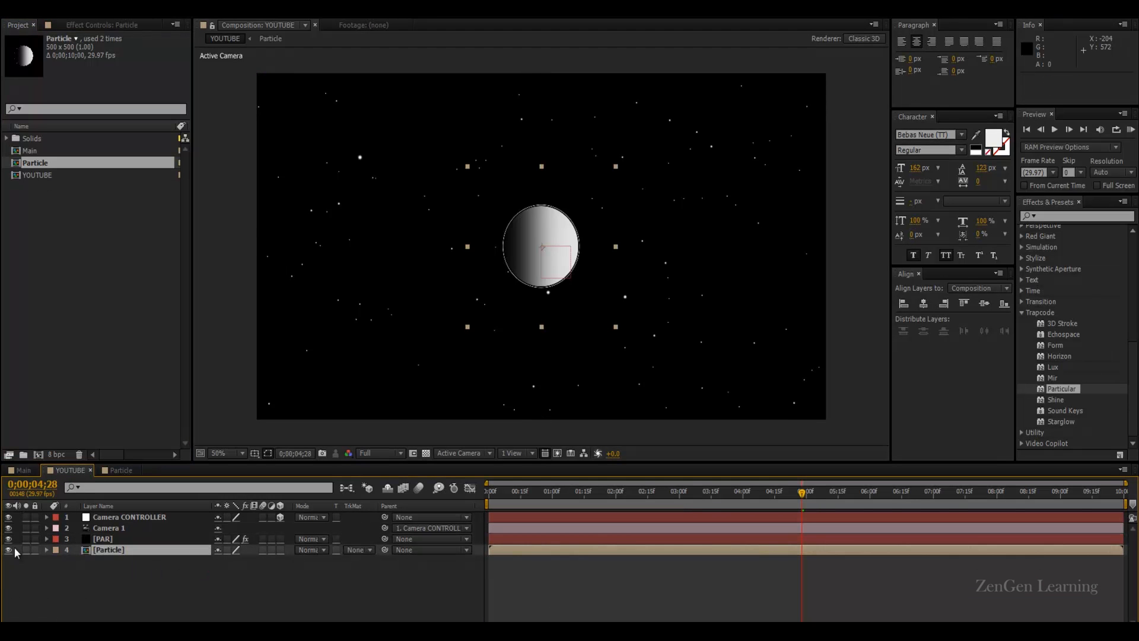
{"action": "left_click", "coordinate": [8, 550]}
- Set the Particle Type of PAR's Particular effect to Sprite
{"action": "left_click", "coordinate": [146, 540]}
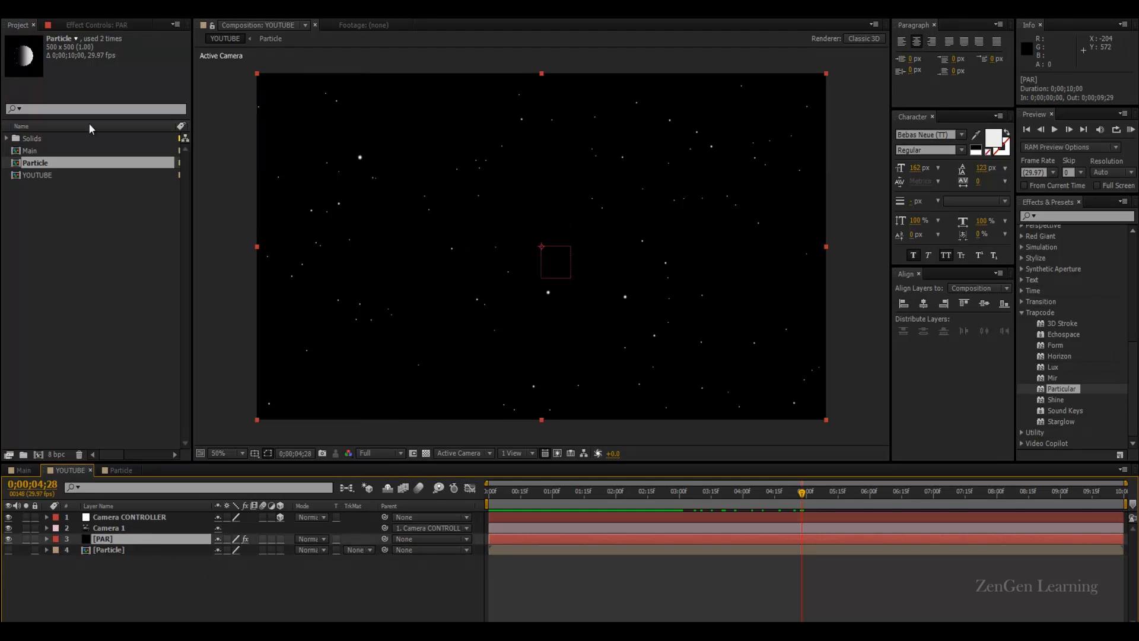
{"action": "left_click", "coordinate": [88, 26]}
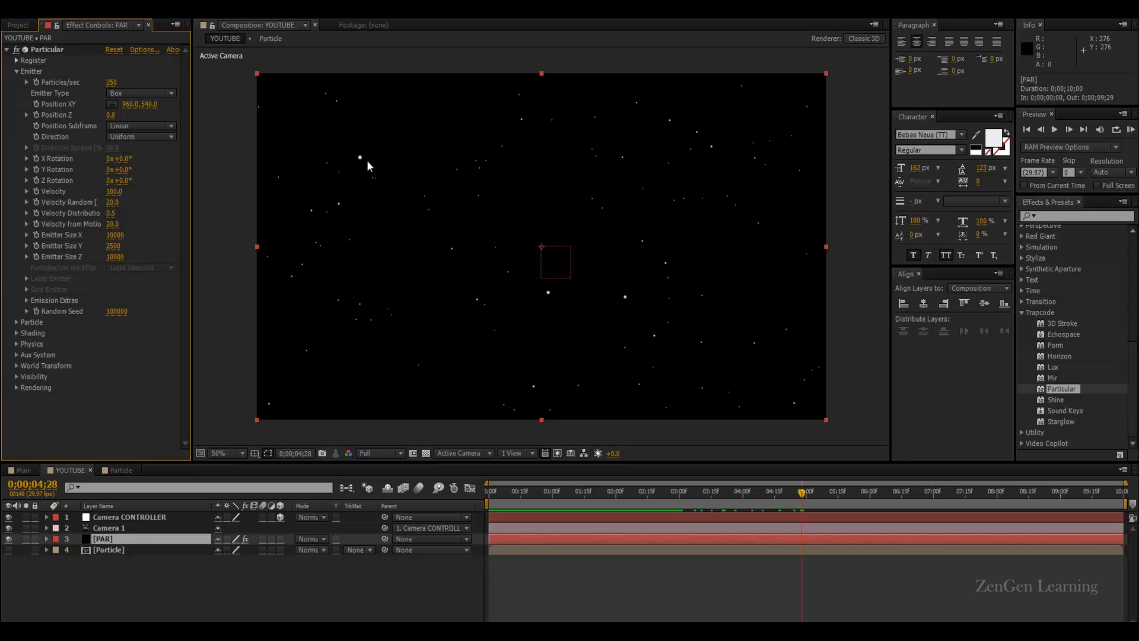
{"action": "left_click", "coordinate": [112, 550]}
{"action": "left_click", "coordinate": [112, 539]}
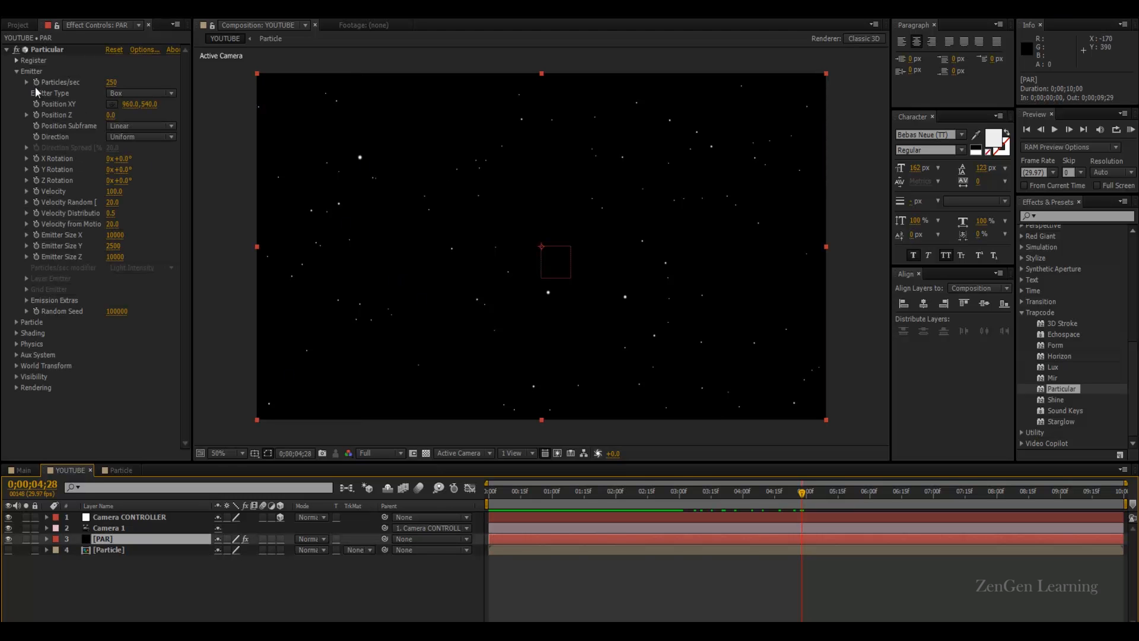
{"action": "left_click", "coordinate": [17, 322]}
{"action": "scroll", "coordinate": [71, 323], "scroll_direction": "down", "scroll_amount": 4}
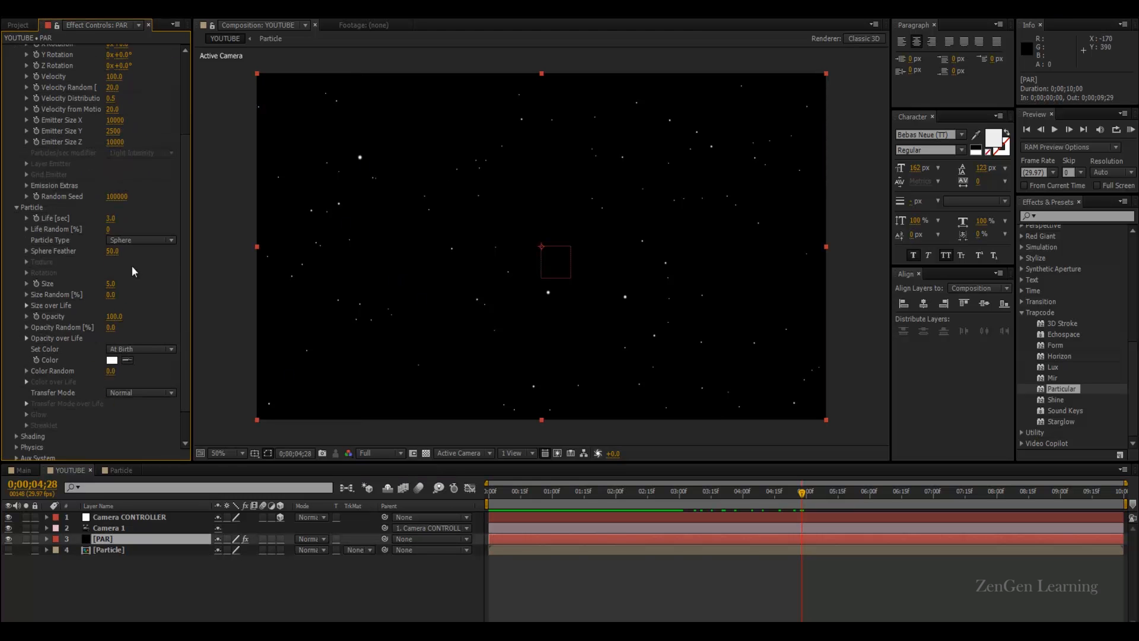
{"action": "left_click", "coordinate": [147, 239]}
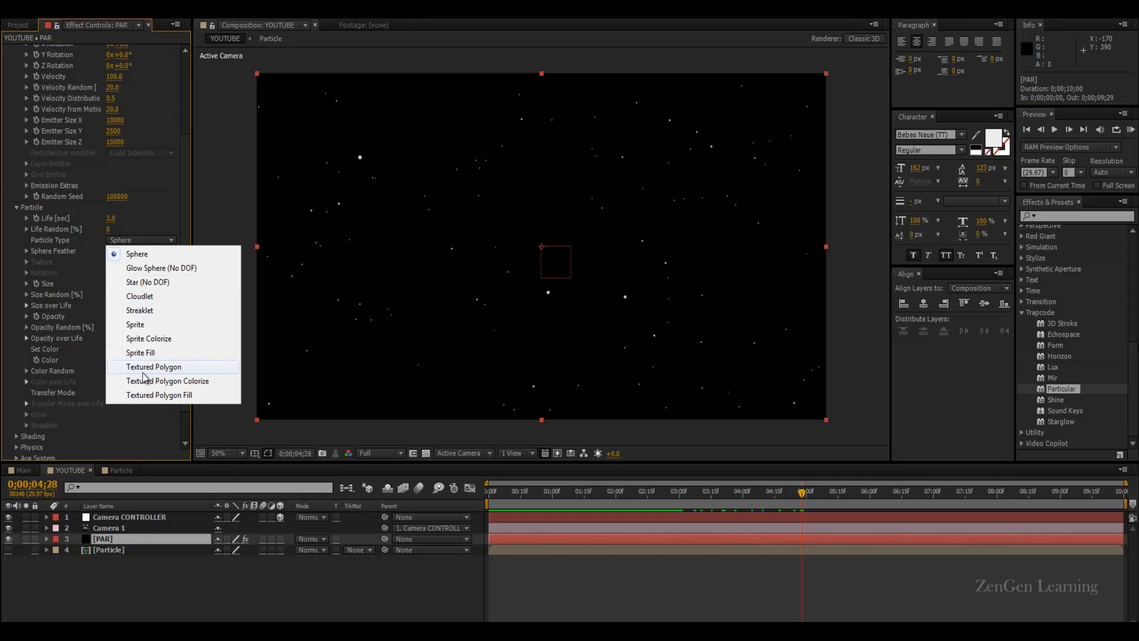
{"action": "left_click", "coordinate": [134, 326]}
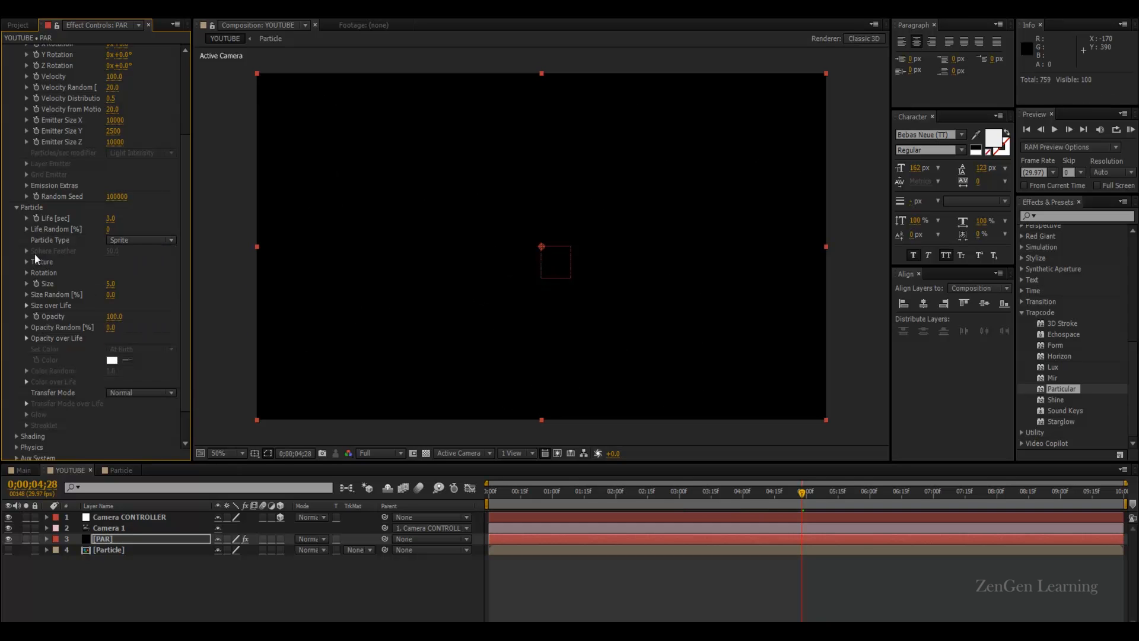
- Assign layer 4. Particle as the sprite Texture layer, accepting the large layer size, and collapse the Texture settings
{"action": "left_click", "coordinate": [26, 261]}
{"action": "left_click_drag", "start_coordinate": [192, 261], "coordinate": [285, 261]}
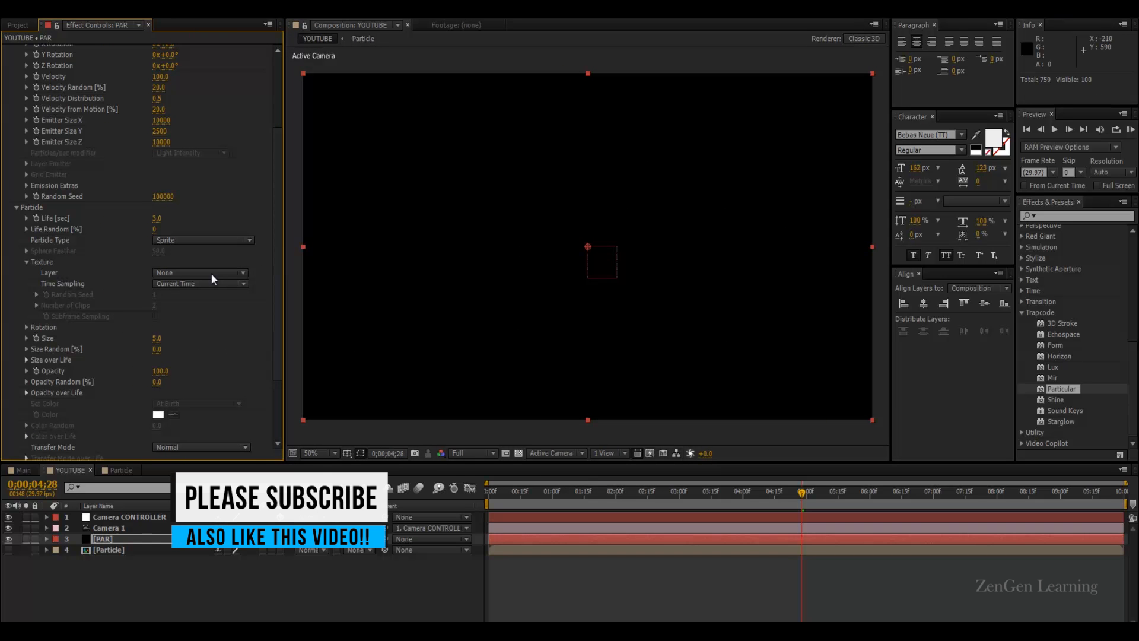
{"action": "left_click", "coordinate": [199, 273]}
{"action": "left_click", "coordinate": [202, 337]}
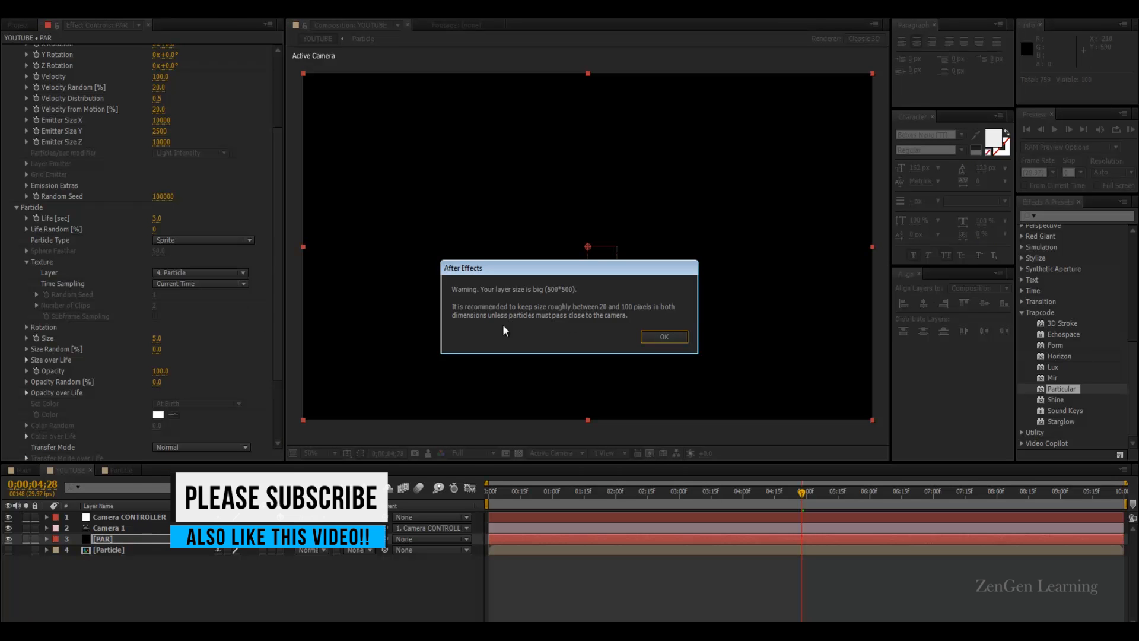
{"action": "left_click", "coordinate": [664, 336]}
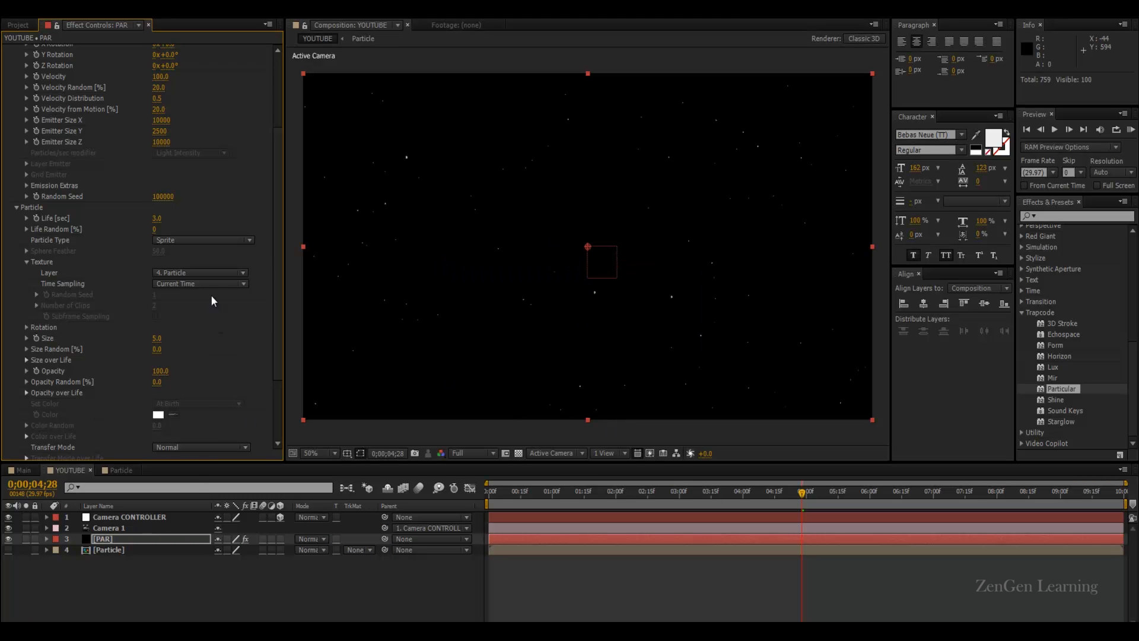
{"action": "left_click", "coordinate": [26, 261]}
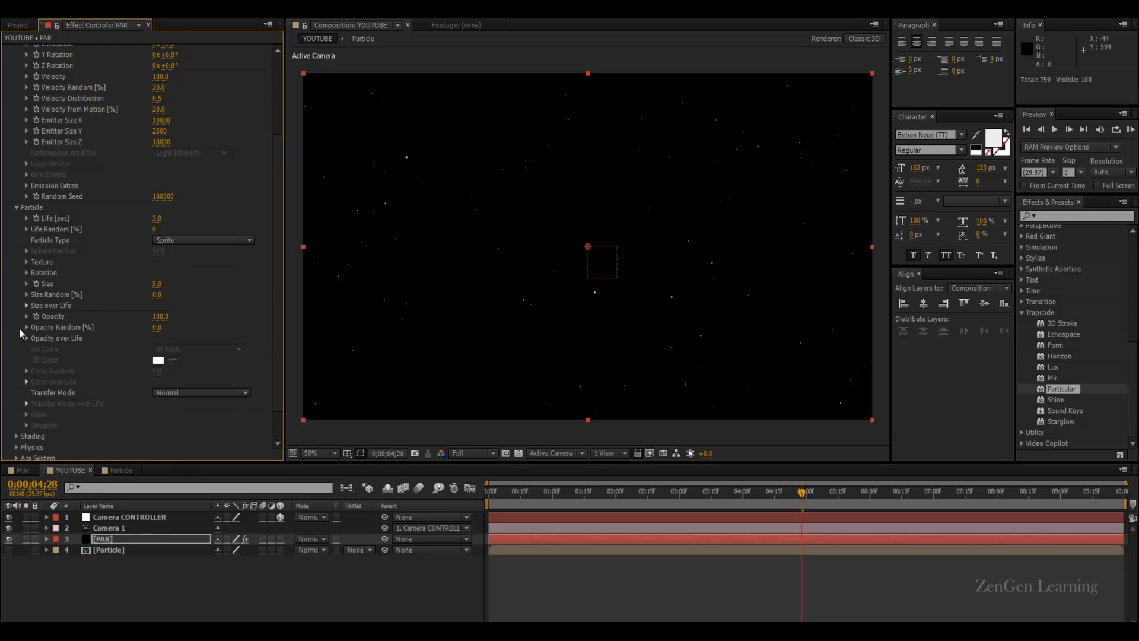
- Set the Particular particle Size to 150
{"action": "left_click_drag", "start_coordinate": [158, 289], "coordinate": [262, 281]}
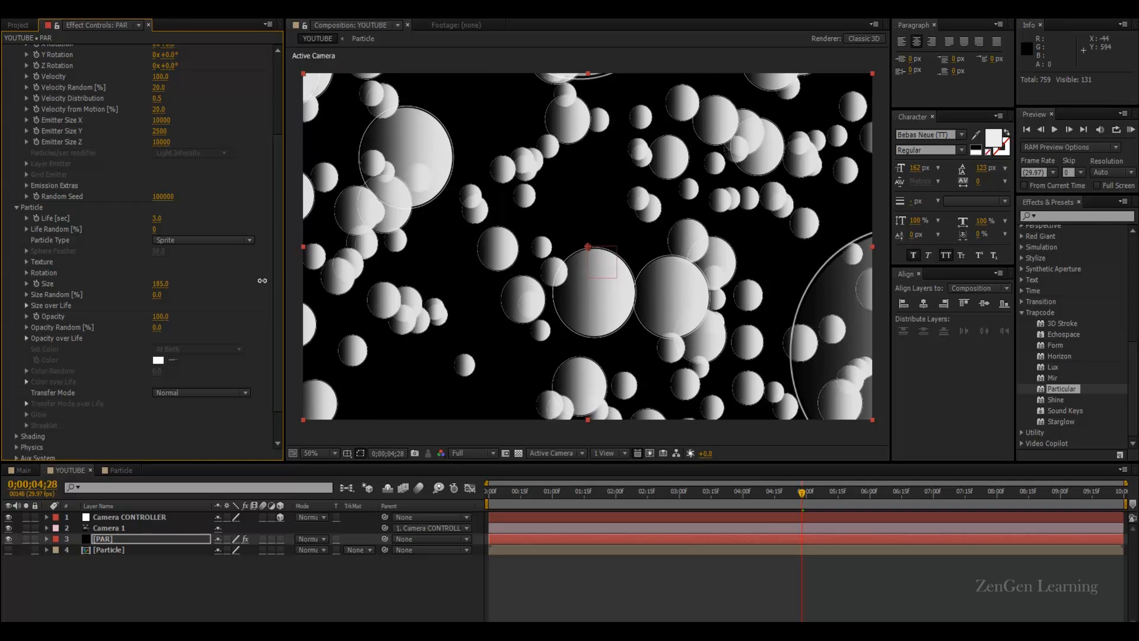
{"action": "left_click", "coordinate": [163, 284]}
{"action": "type", "text": "150"}
{"action": "key", "text": "Return"}
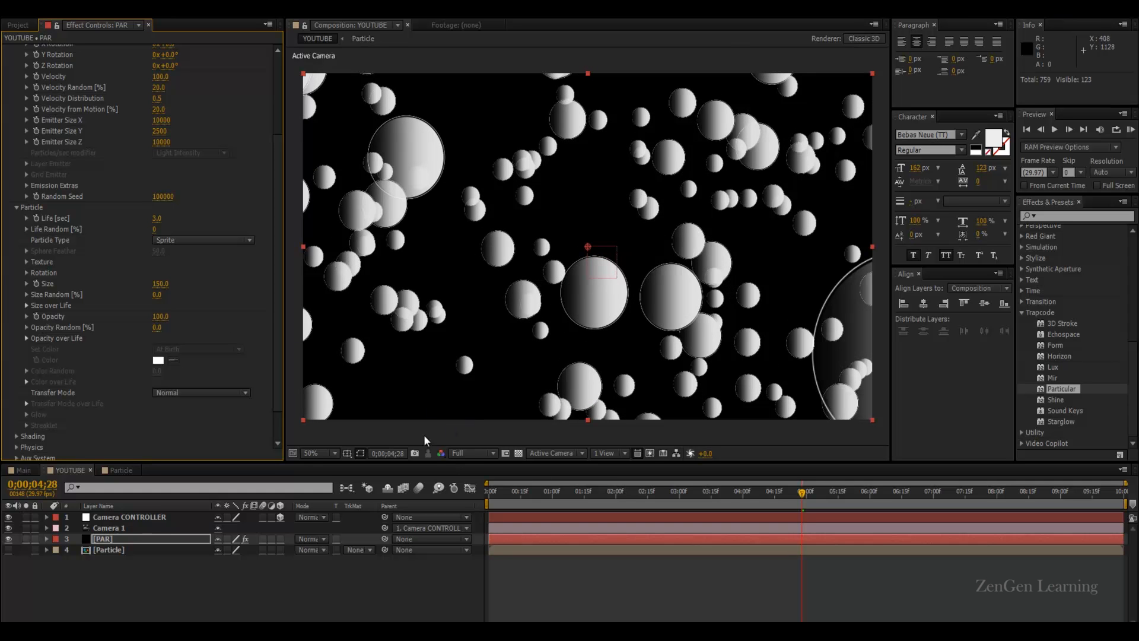
- Examine the textured sprite particles up close at 100% and in a maximized composition view
{"action": "key", "text": "slash"}
{"action": "left_click", "coordinate": [124, 550]}
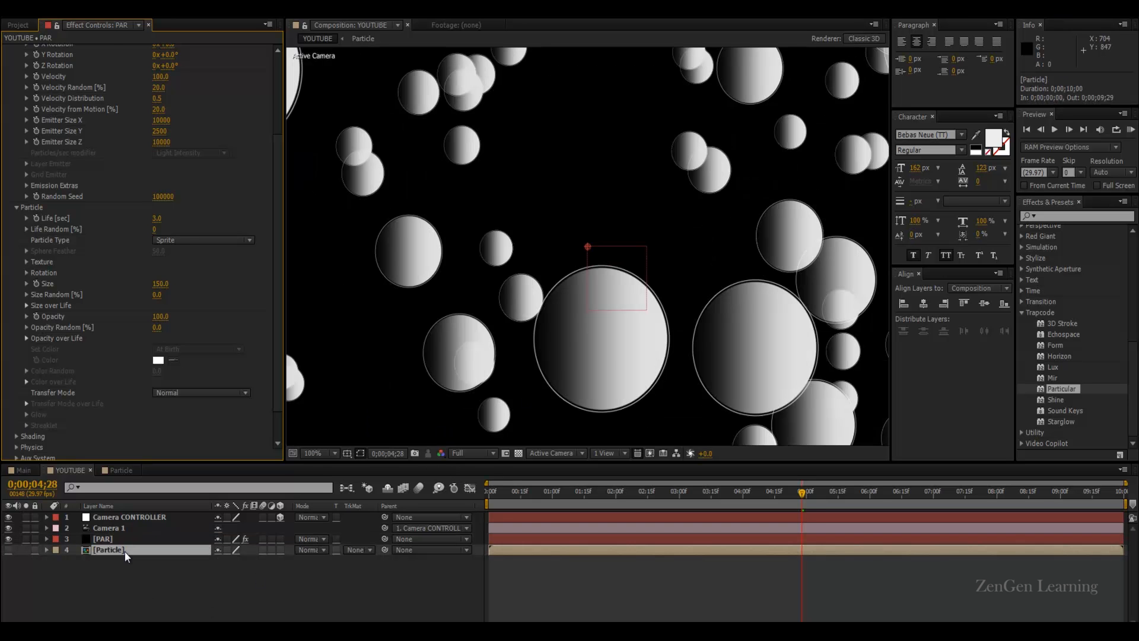
{"action": "scroll", "coordinate": [641, 374], "scroll_direction": "down", "scroll_amount": 1}
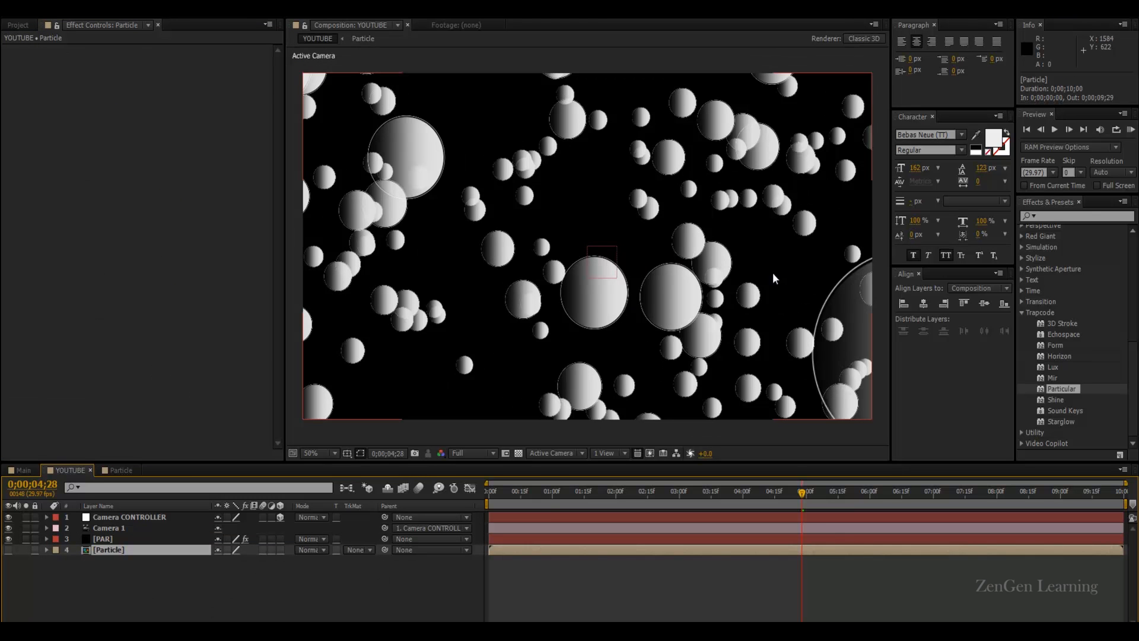
{"action": "scroll", "coordinate": [773, 272], "scroll_direction": "up", "scroll_amount": 1}
{"action": "key", "text": "grave"}
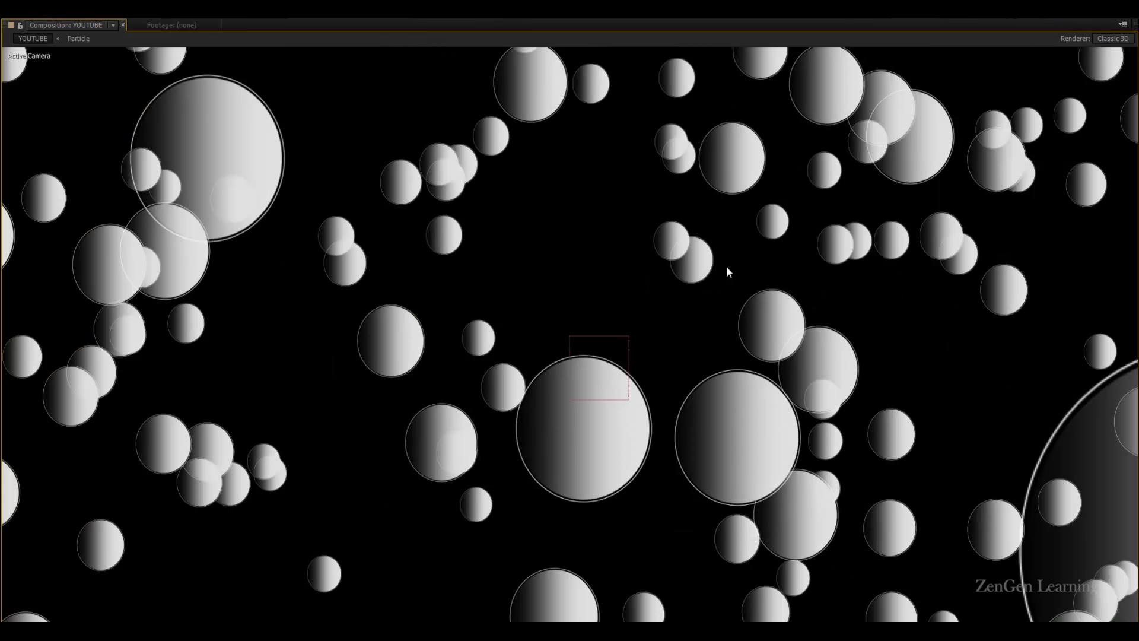
{"action": "key", "text": "grave"}
{"action": "scroll", "coordinate": [691, 298], "scroll_direction": "down", "scroll_amount": 1}
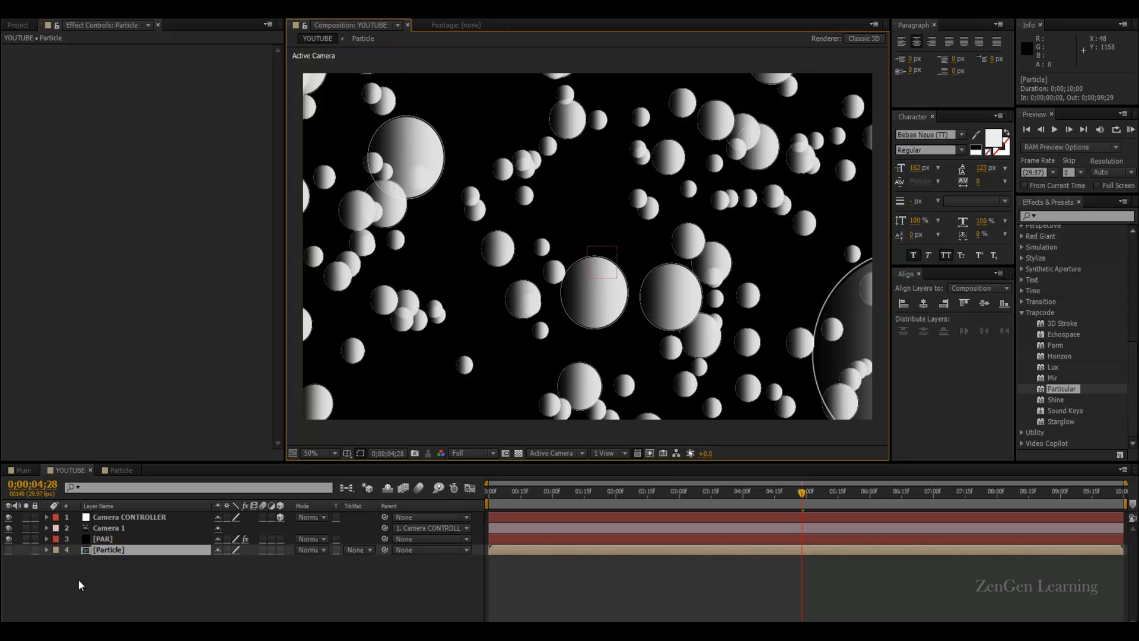
- In PAR's particle Rotation settings, set Random Rotation to 50 and Random Speed Distribution to 1
{"action": "left_click", "coordinate": [89, 538]}
{"action": "scroll", "coordinate": [76, 309], "scroll_direction": "down", "scroll_amount": 3}
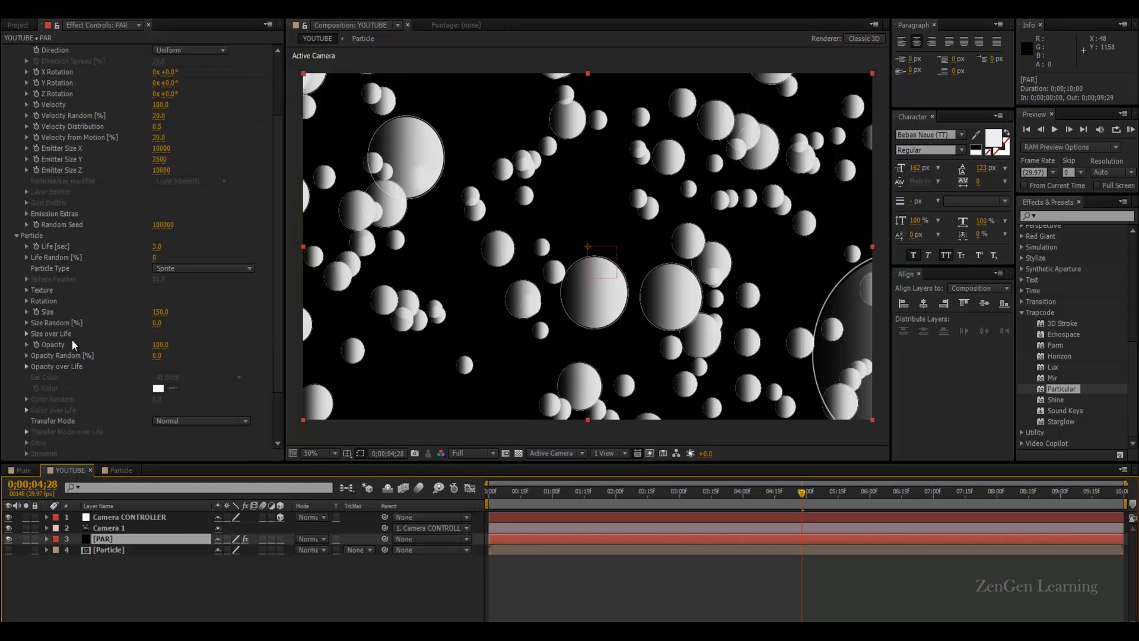
{"action": "left_click", "coordinate": [27, 301]}
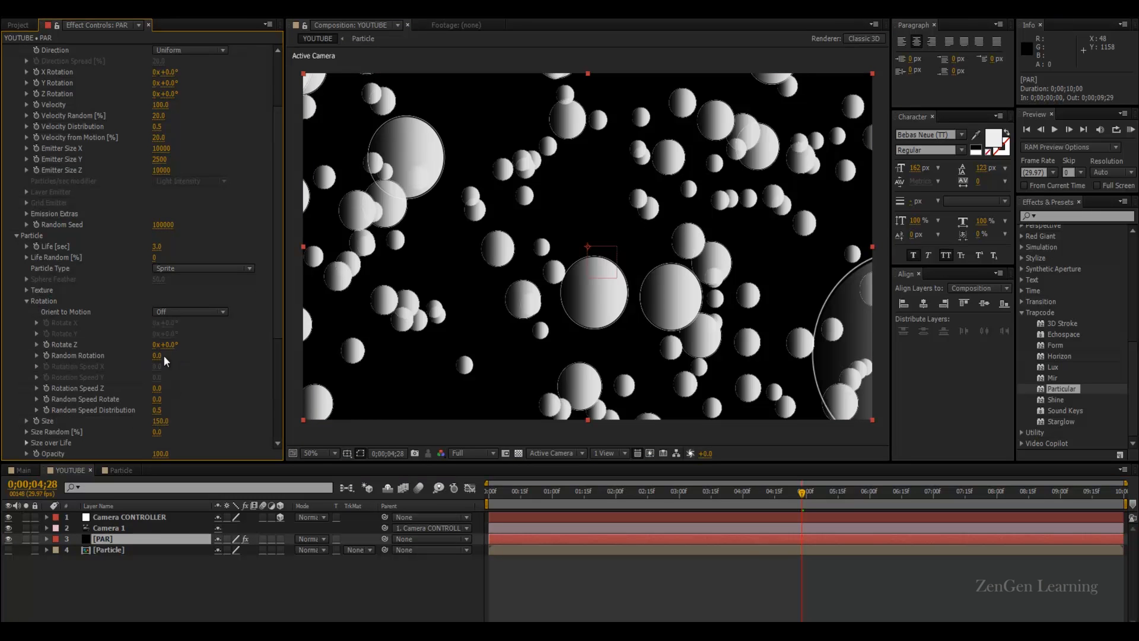
{"action": "left_click_drag", "start_coordinate": [157, 356], "coordinate": [191, 356]}
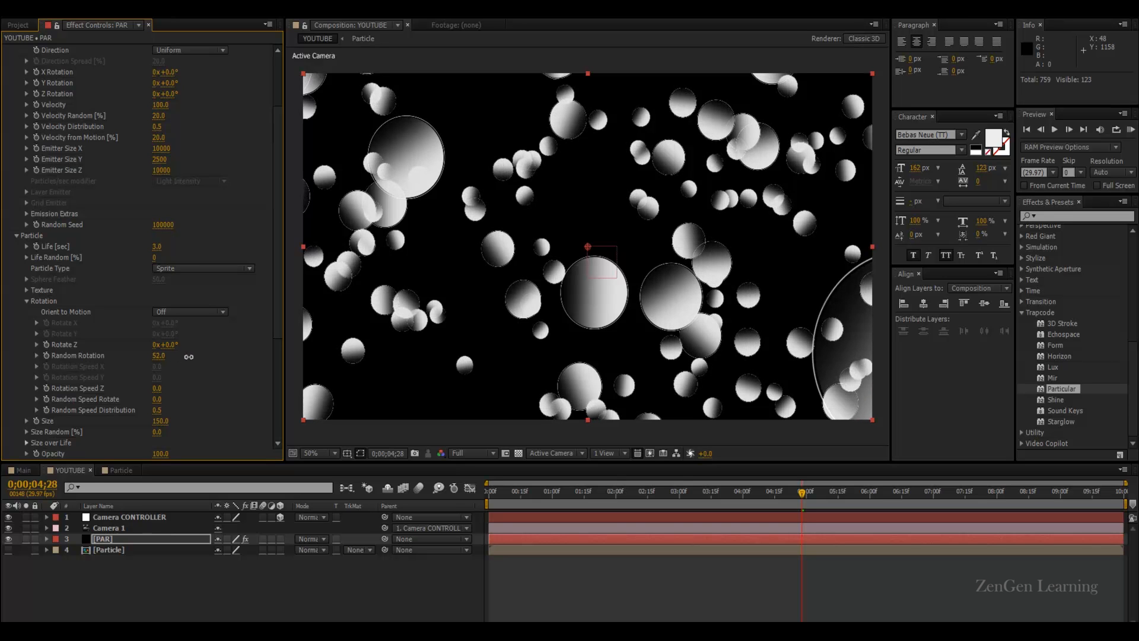
{"action": "left_click", "coordinate": [161, 357]}
{"action": "type", "text": "50"}
{"action": "key", "text": "Return"}
{"action": "left_click_drag", "start_coordinate": [157, 412], "coordinate": [197, 395]}
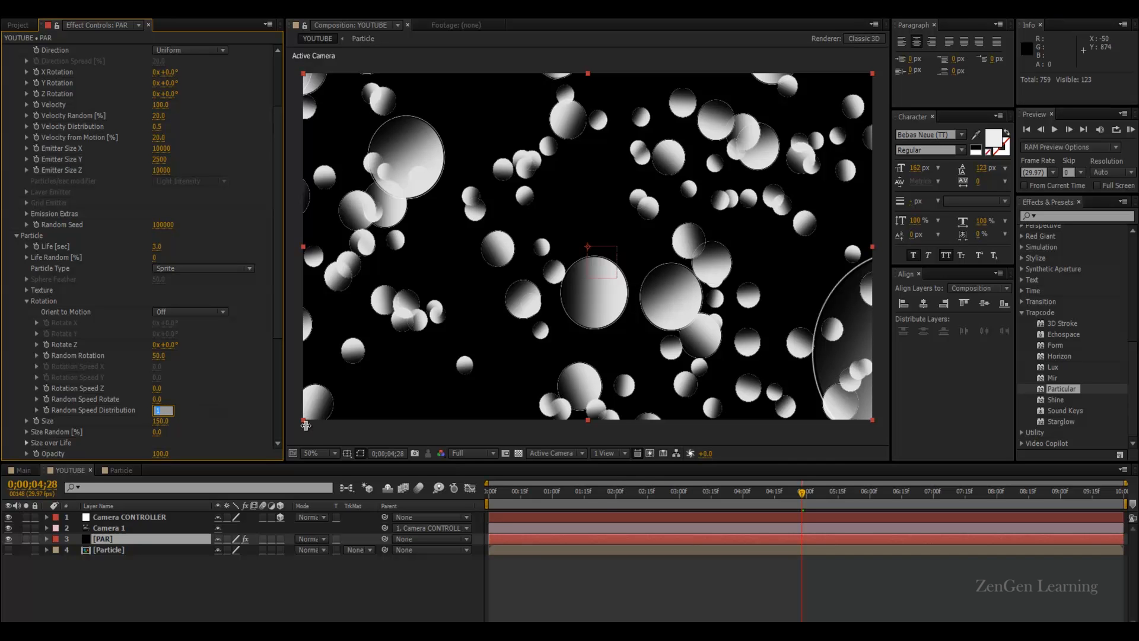
- Preview the YOUTUBE animation at several times and from the start, examining the randomly rotated particles
{"action": "left_click_drag", "start_coordinate": [604, 502], "coordinate": [694, 503]}
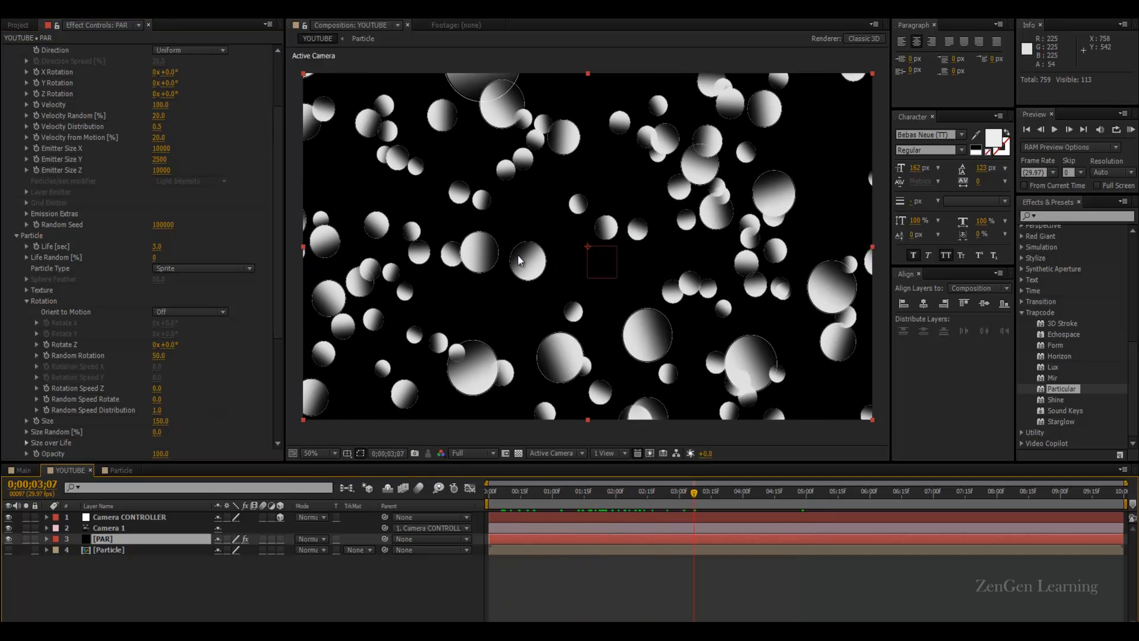
{"action": "scroll", "coordinate": [547, 265], "scroll_direction": "up", "scroll_amount": 1}
{"action": "left_click_drag", "start_coordinate": [420, 271], "coordinate": [552, 286]}
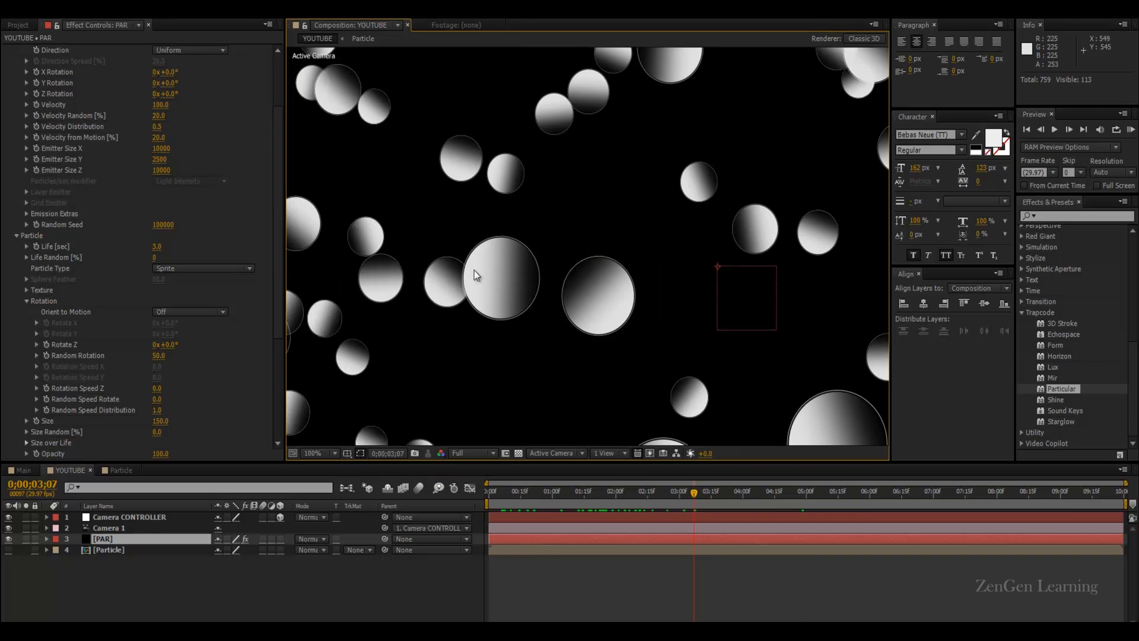
{"action": "scroll", "coordinate": [562, 260], "scroll_direction": "down", "scroll_amount": 2}
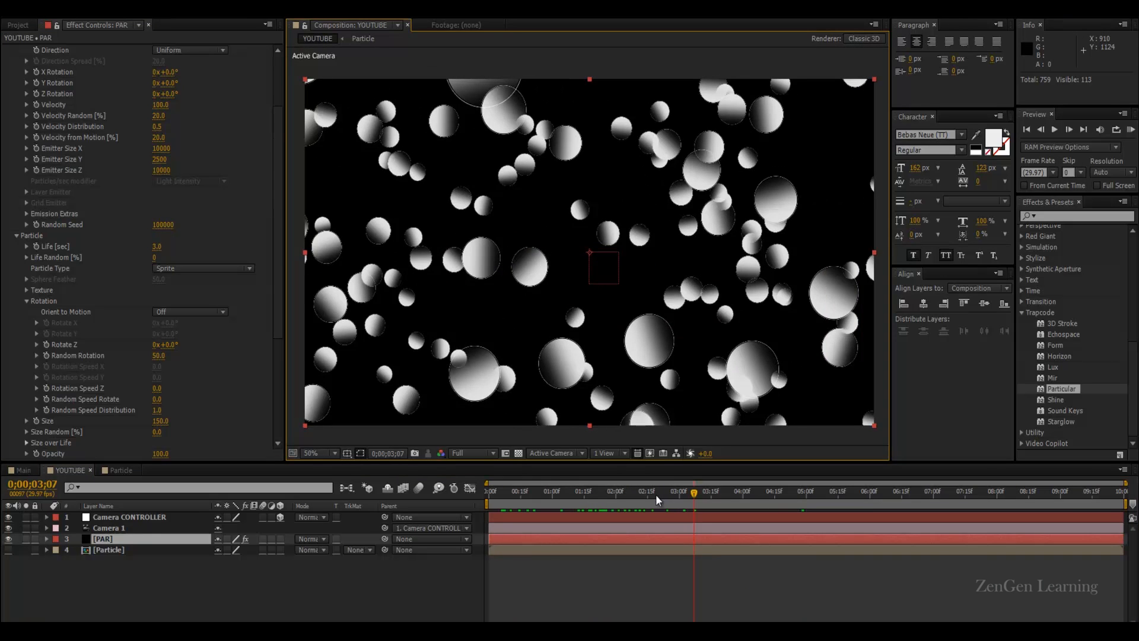
{"action": "key", "text": "KP_0"}
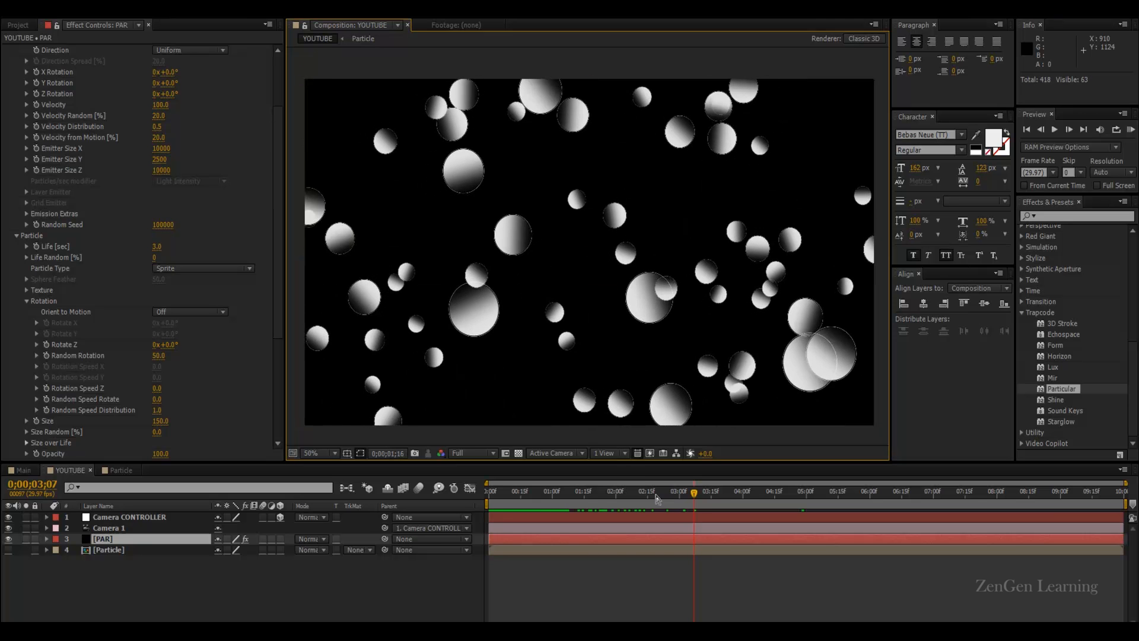
{"action": "left_click_drag", "start_coordinate": [559, 493], "coordinate": [688, 500]}
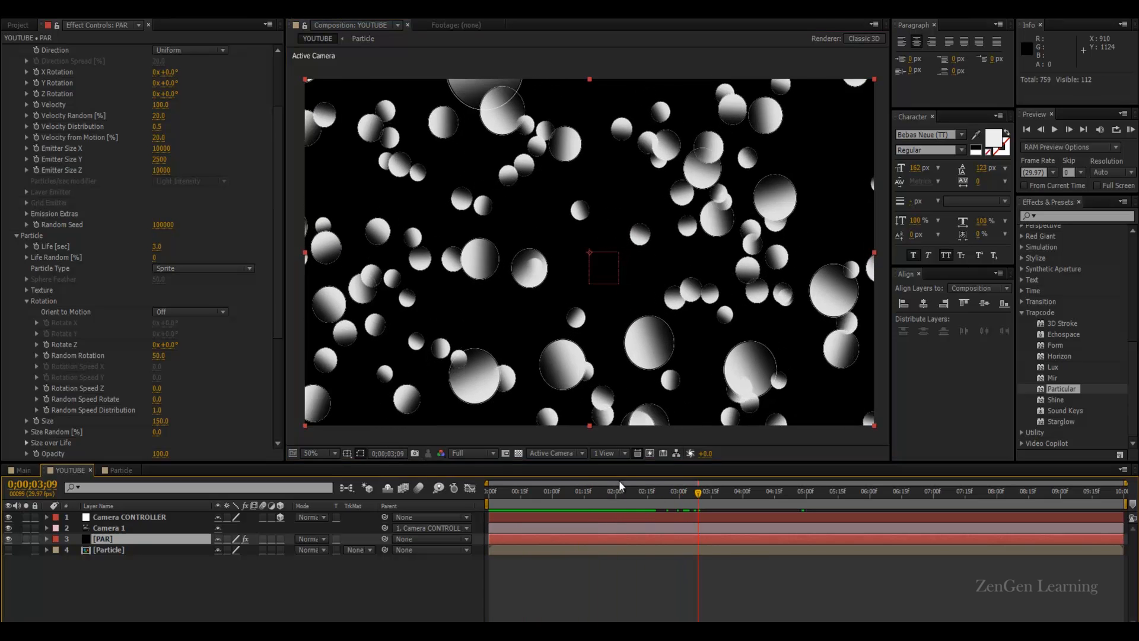
{"action": "scroll", "coordinate": [256, 224], "scroll_direction": "up", "scroll_amount": 4}
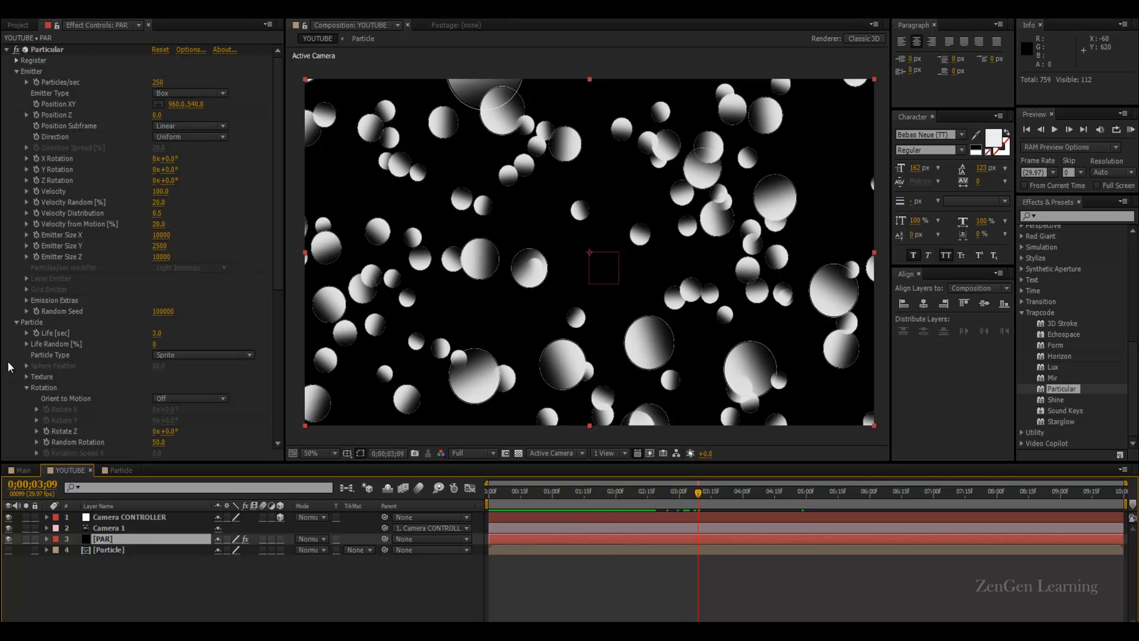
{"action": "left_click_drag", "start_coordinate": [655, 502], "coordinate": [466, 488]}
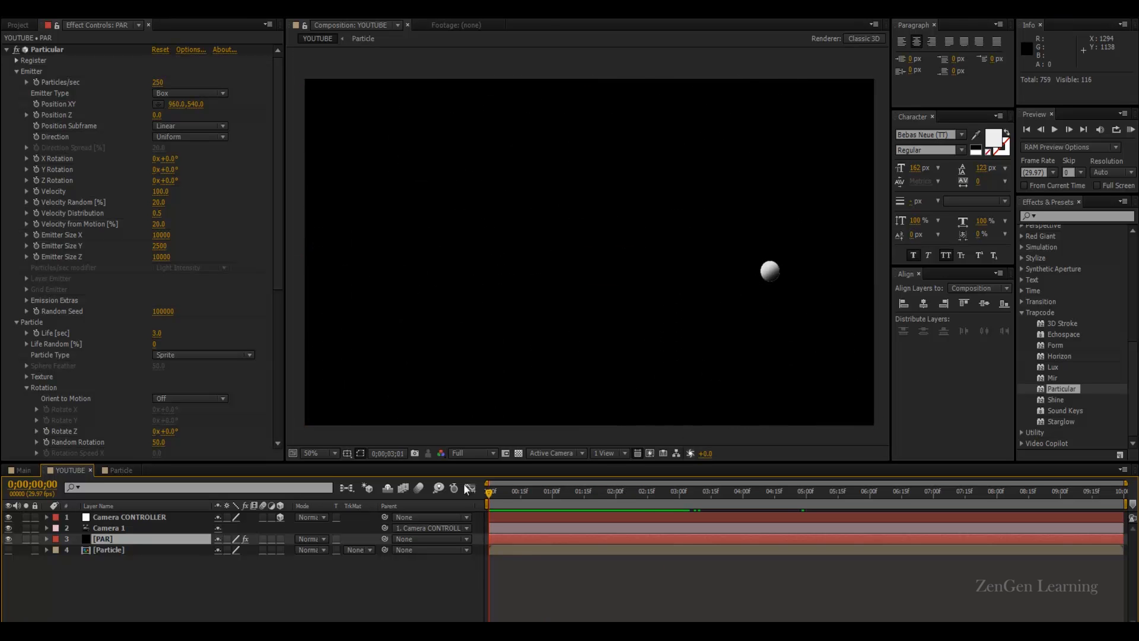
{"action": "key", "text": "space"}
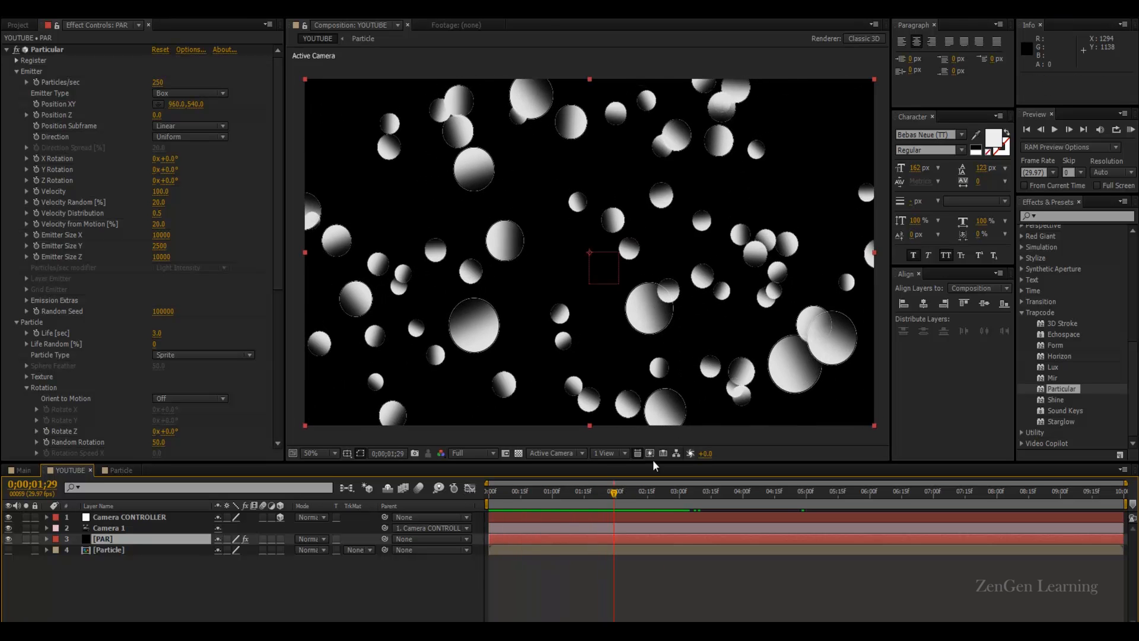
- Set Particular's Size Random to 35% and preview the varied particle sizes in the YOUTUBE composition
{"action": "scroll", "coordinate": [243, 327], "scroll_direction": "down", "scroll_amount": 4}
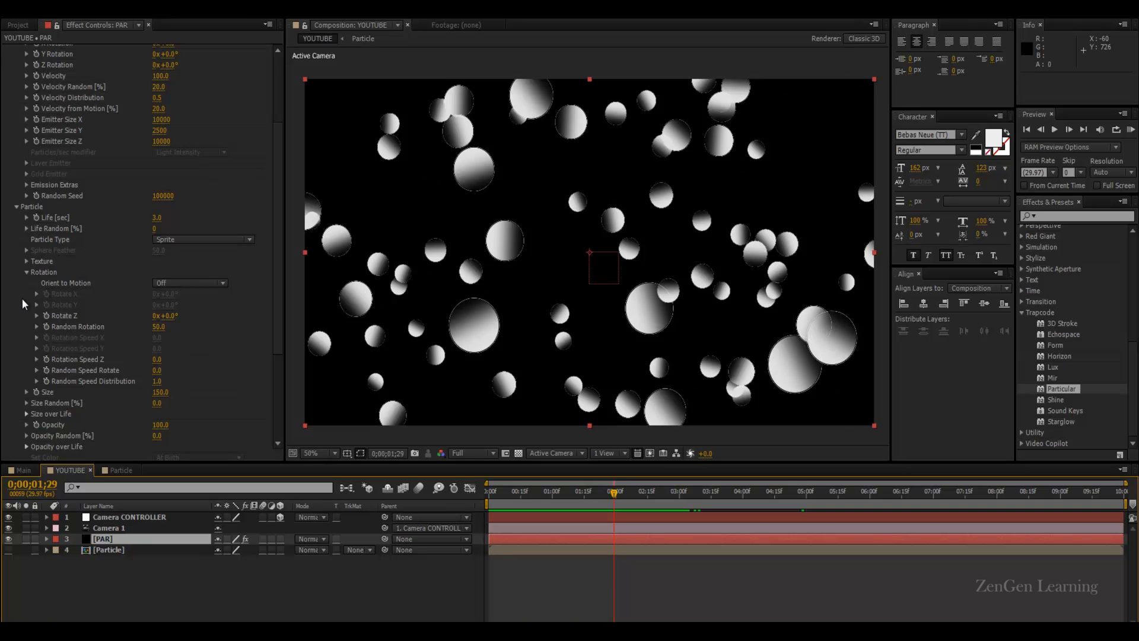
{"action": "left_click", "coordinate": [26, 273]}
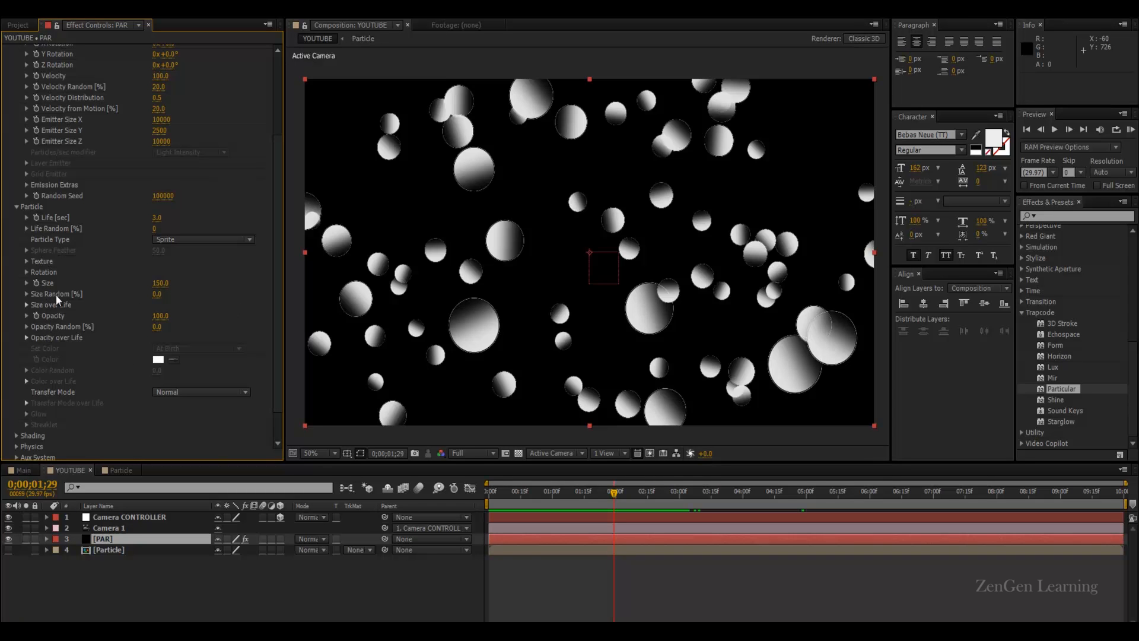
{"action": "left_click", "coordinate": [155, 296]}
{"action": "type", "text": "50"}
{"action": "key", "text": "Return"}
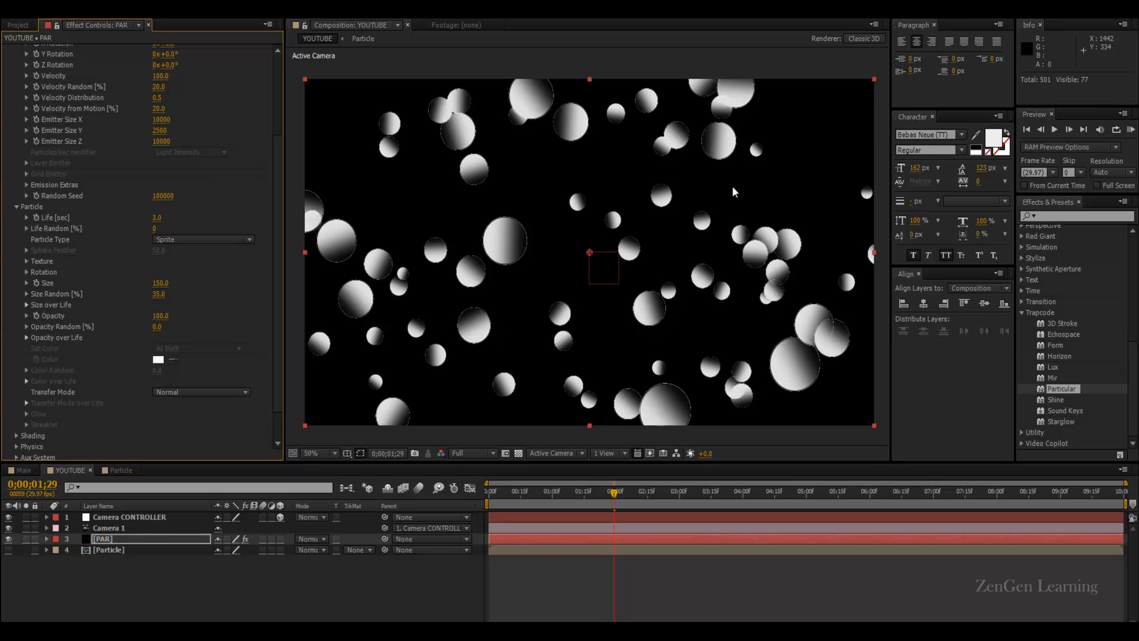
{"action": "key", "text": "KP_0"}
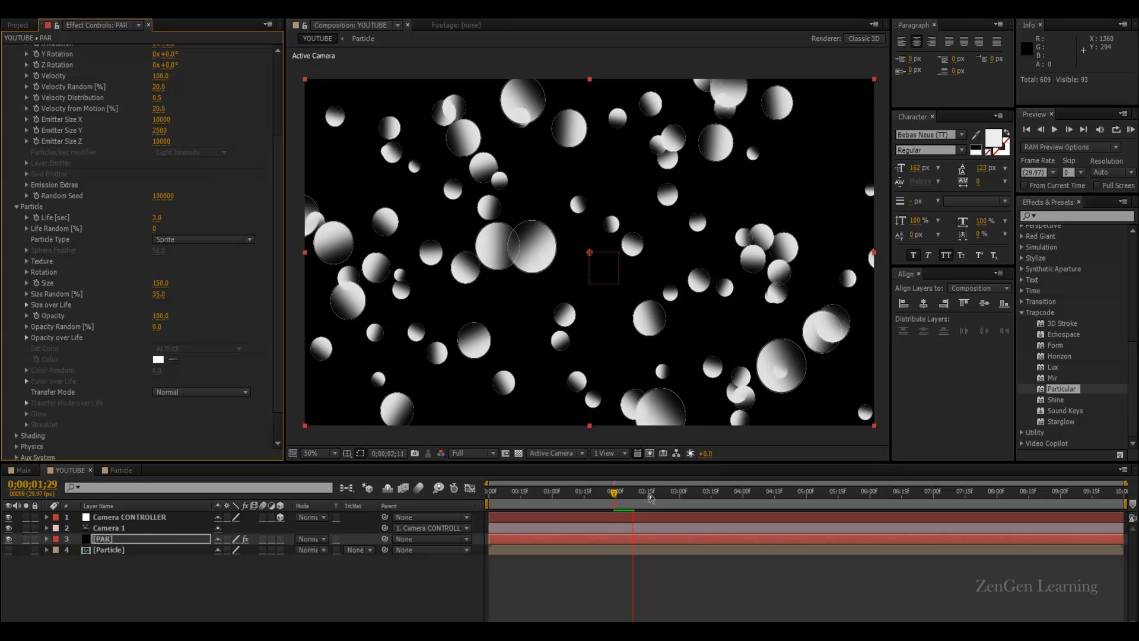
{"action": "key", "text": "space"}
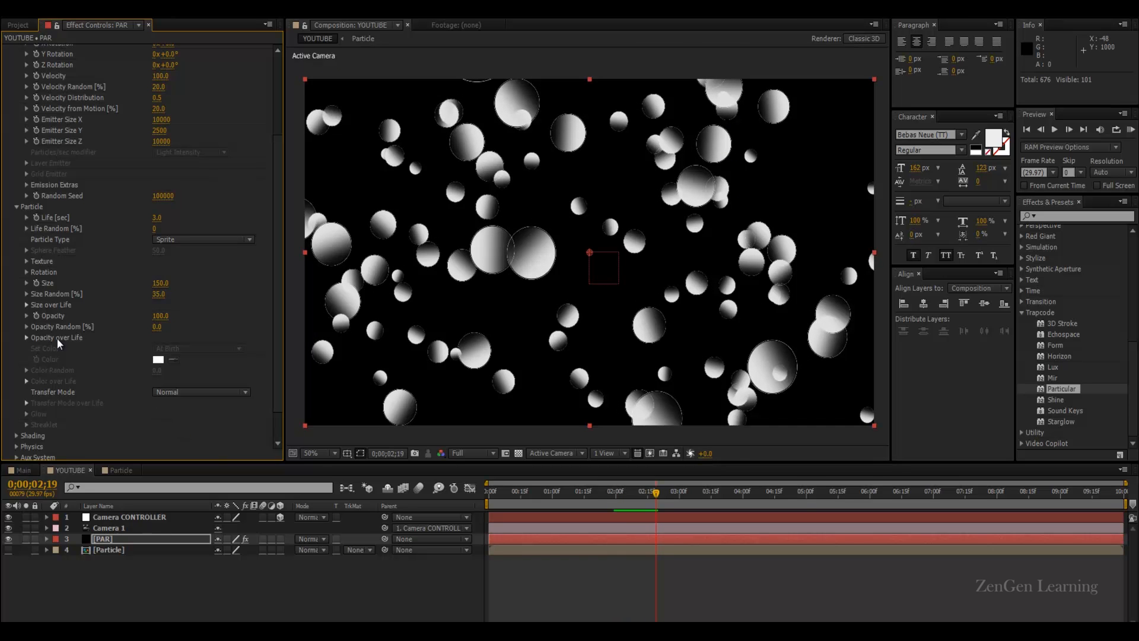
- Apply the preset Opacity over Life curve that fades particles in at birth and out at death, and preview it
{"action": "left_click", "coordinate": [26, 339]}
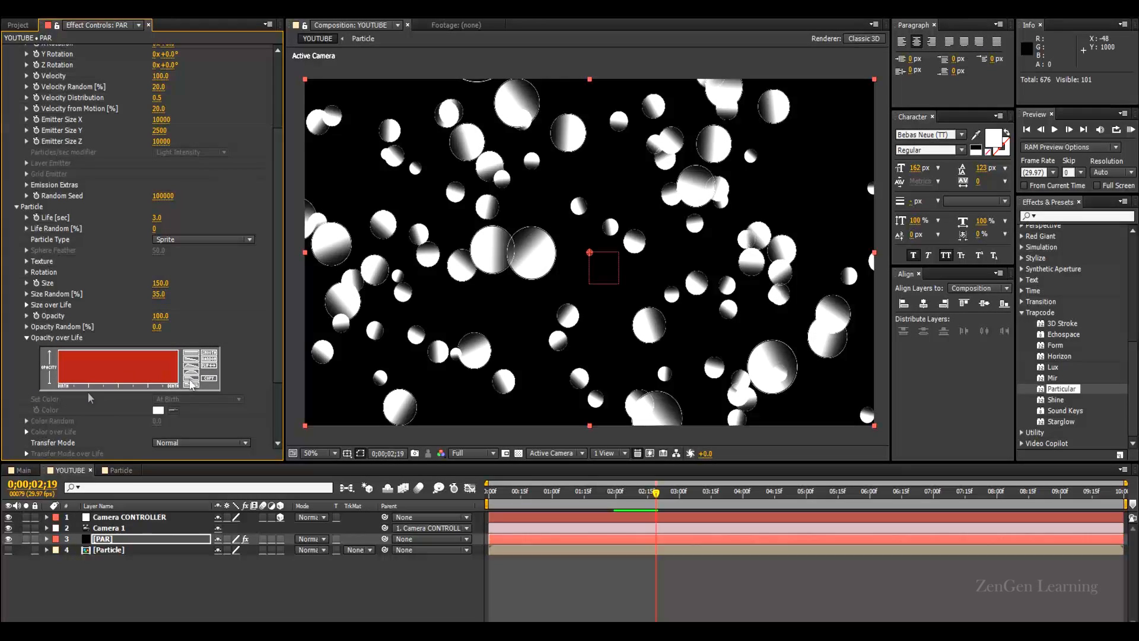
{"action": "left_click", "coordinate": [190, 375]}
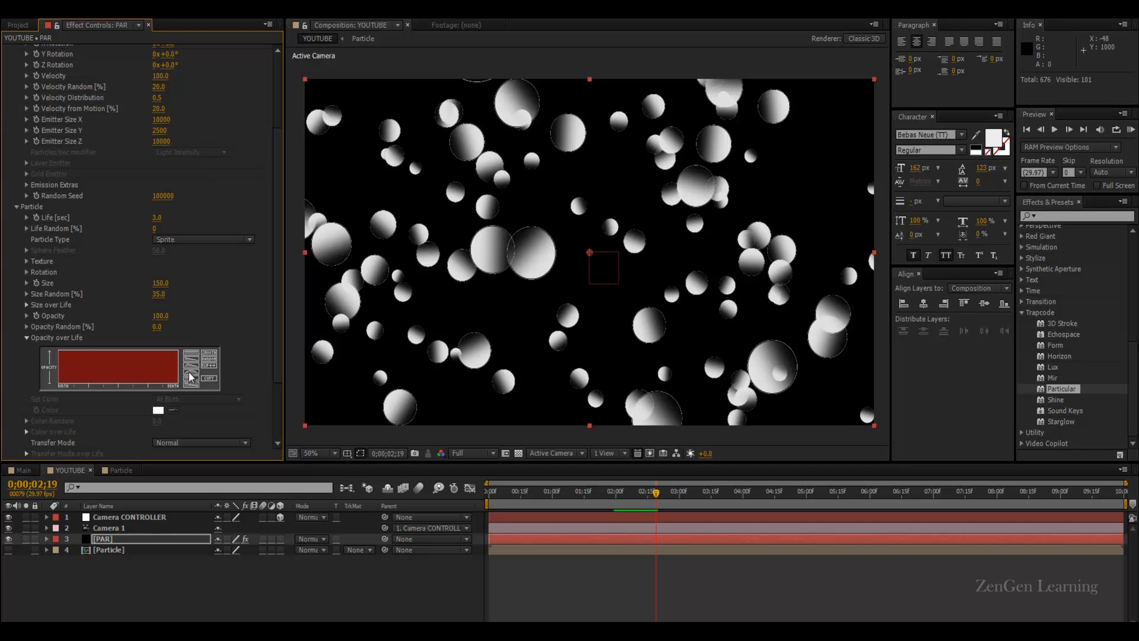
{"action": "key", "text": "space"}
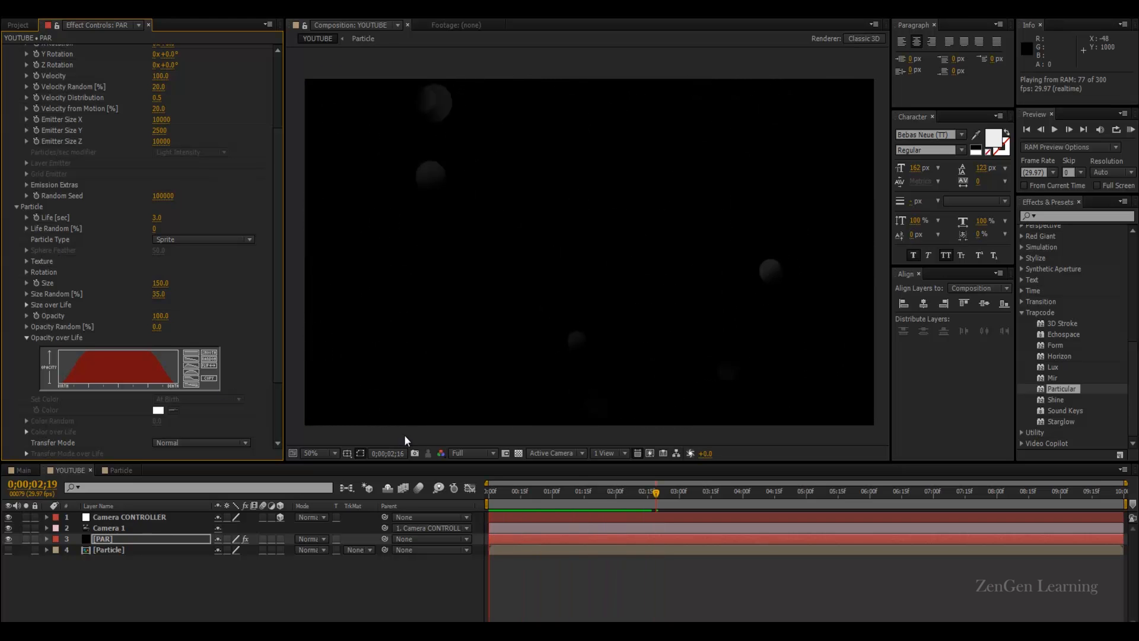
{"action": "key", "text": "space"}
- End the YOUTUBE composition's work area at 0;00;05;00 and save the project
{"action": "left_click_drag", "start_coordinate": [602, 504], "coordinate": [807, 502]}
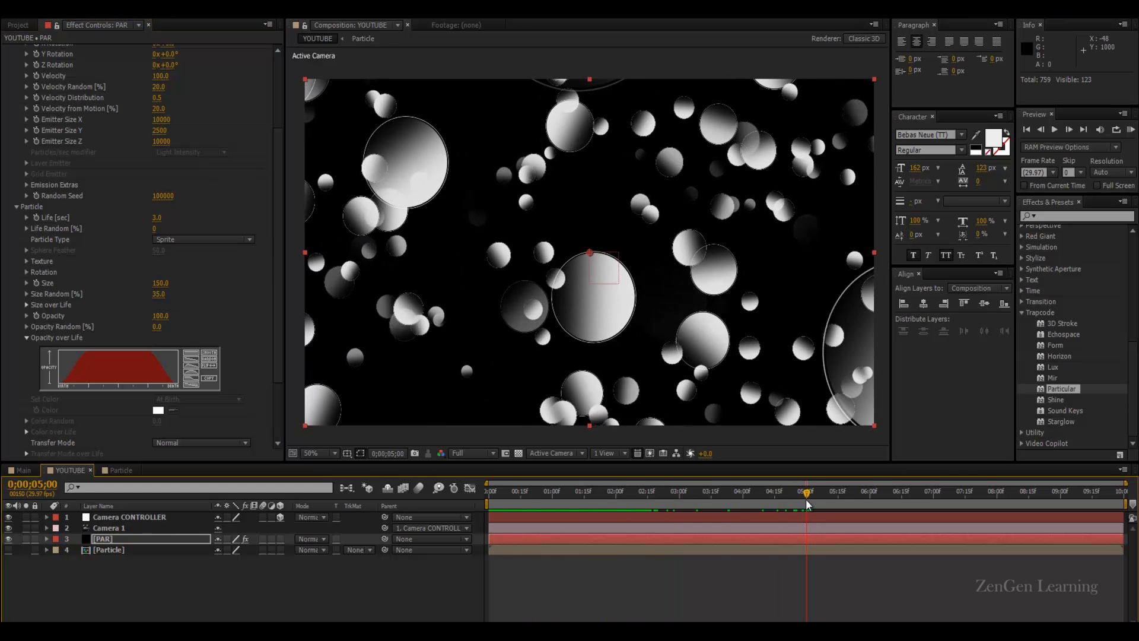
{"action": "key", "text": "n"}
{"action": "key", "text": "ctrl+s"}
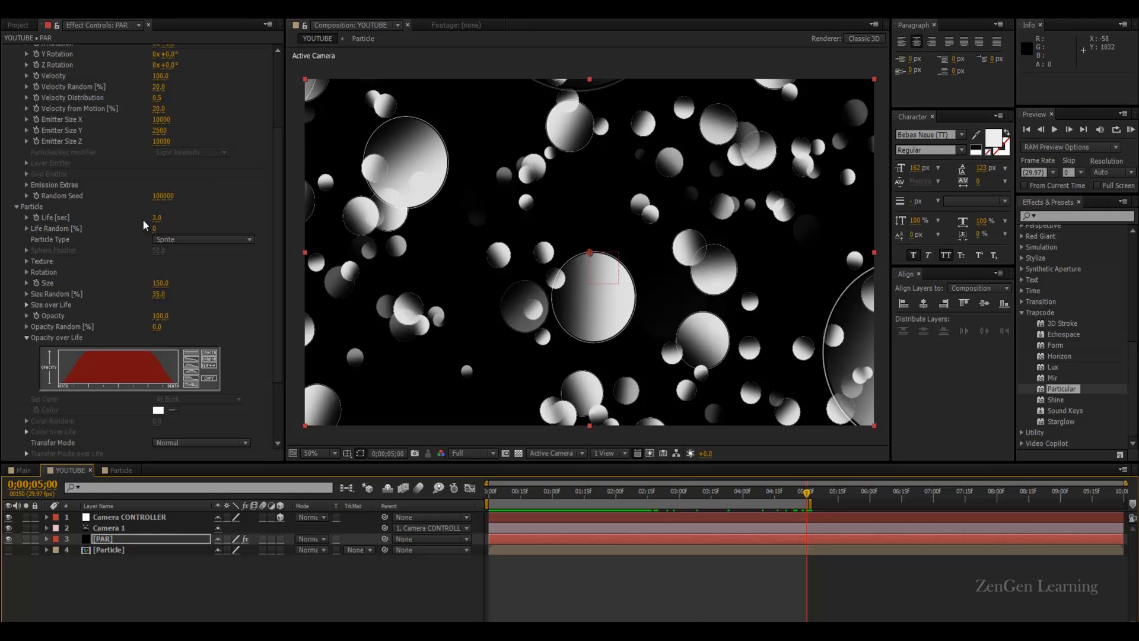
- Set the particle Life to 10 seconds and check the particles around 0;00;03;08
{"action": "left_click", "coordinate": [158, 218]}
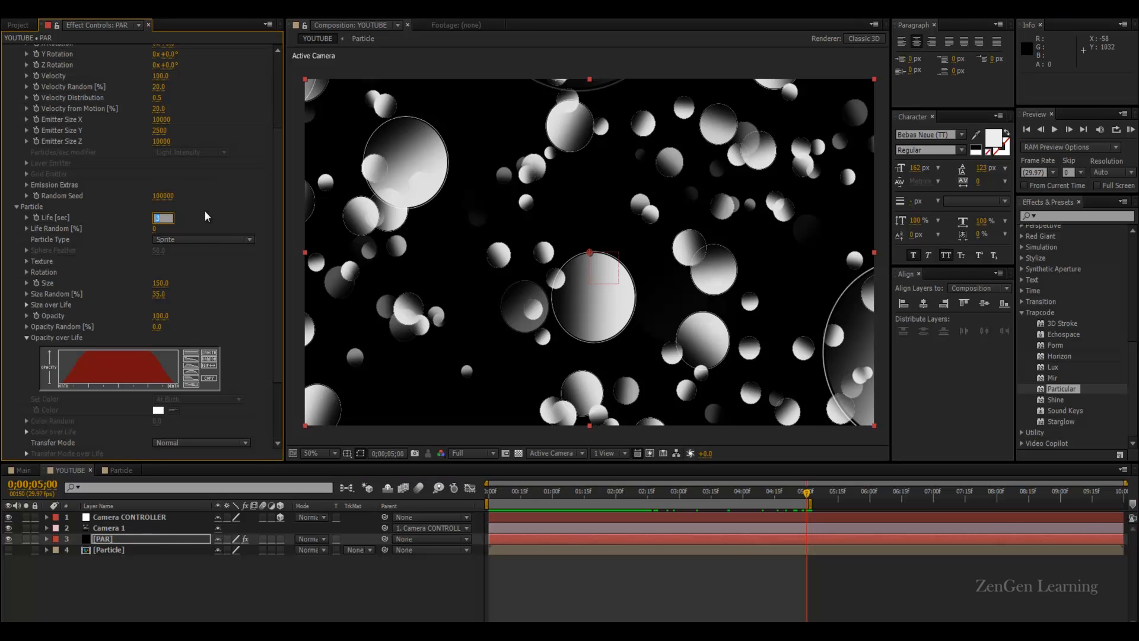
{"action": "type", "text": "10"}
{"action": "key", "text": "Return"}
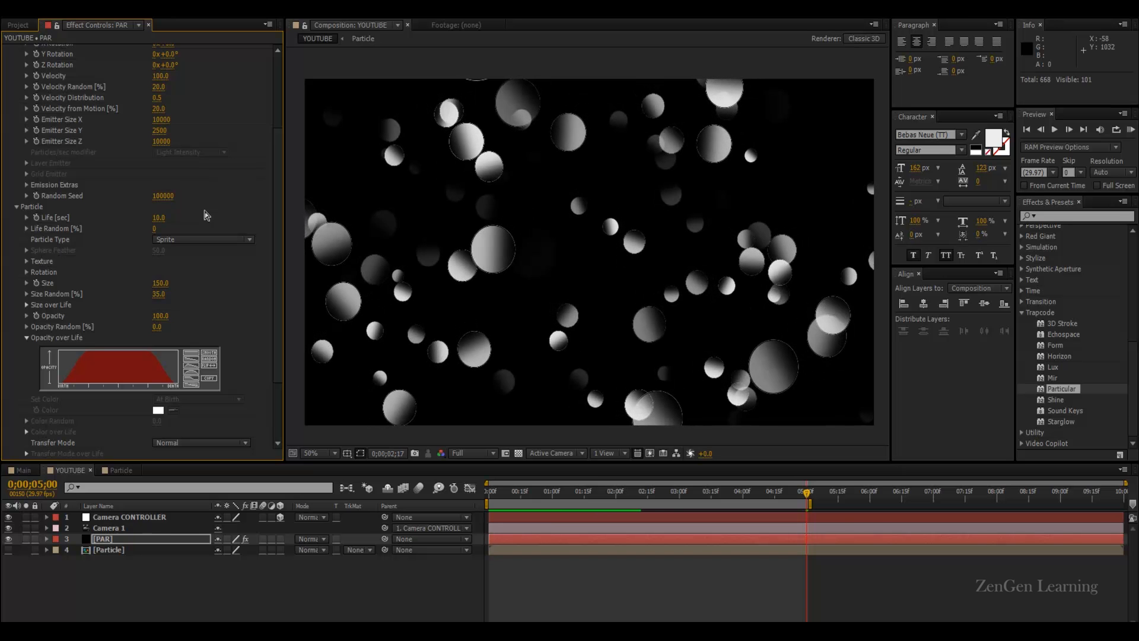
{"action": "left_click", "coordinate": [693, 493]}
{"action": "left_click_drag", "start_coordinate": [694, 498], "coordinate": [697, 500]}
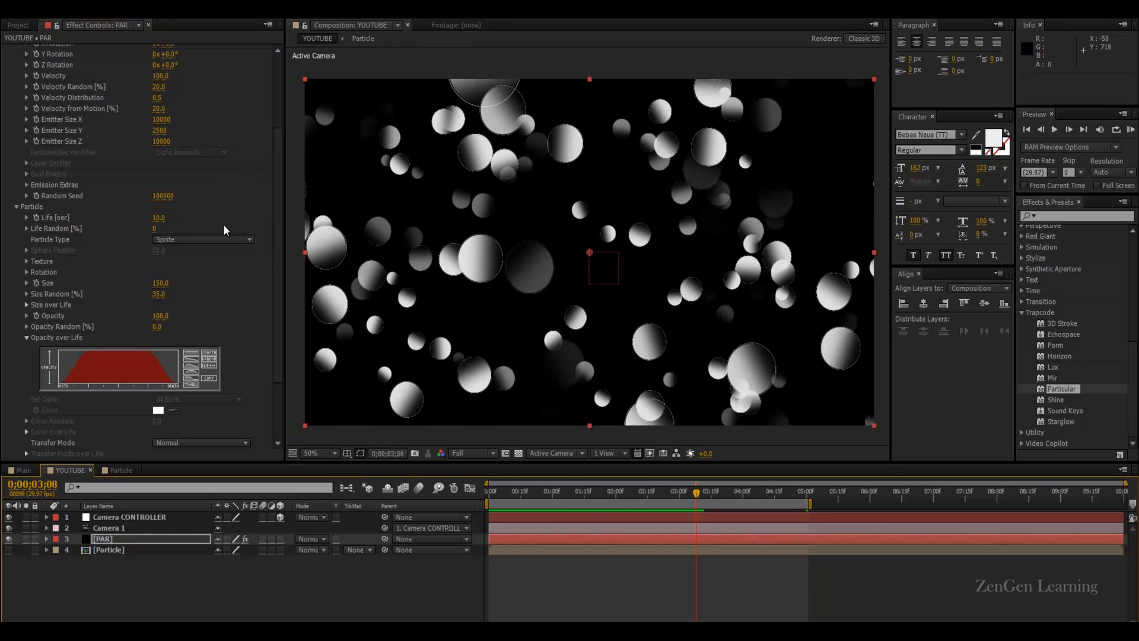
- Set the emitter's Particles/sec to 100 and preview the sparser animation over the work area
{"action": "scroll", "coordinate": [224, 229], "scroll_direction": "up", "scroll_amount": 4}
{"action": "left_click", "coordinate": [158, 83]}
{"action": "type", "text": "100"}
{"action": "key", "text": "Return"}
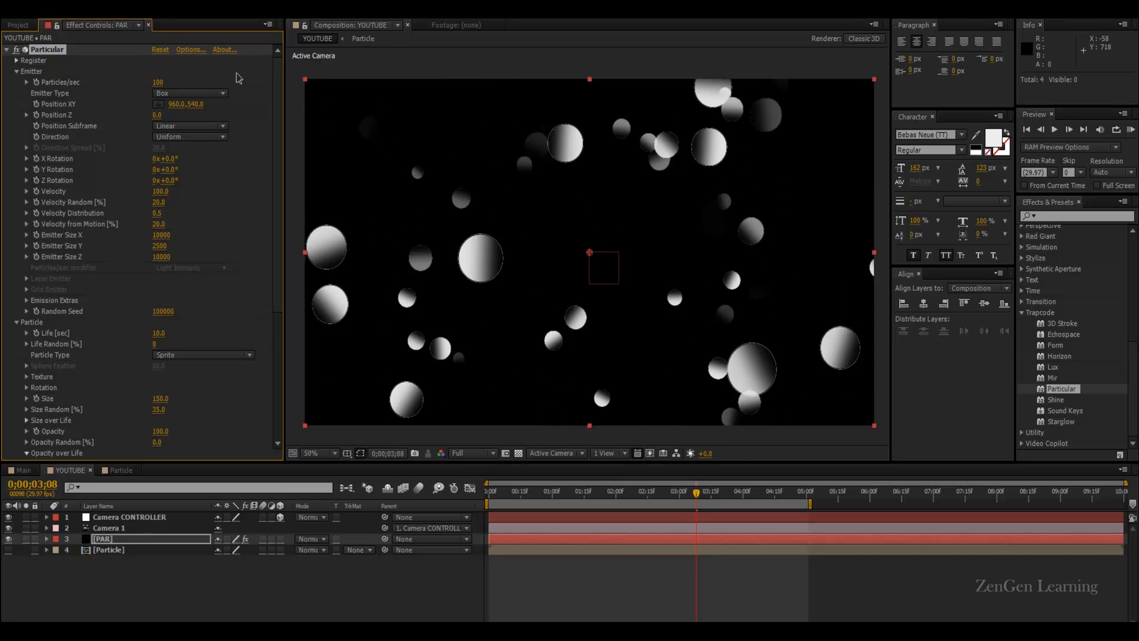
{"action": "key", "text": "KP_0"}
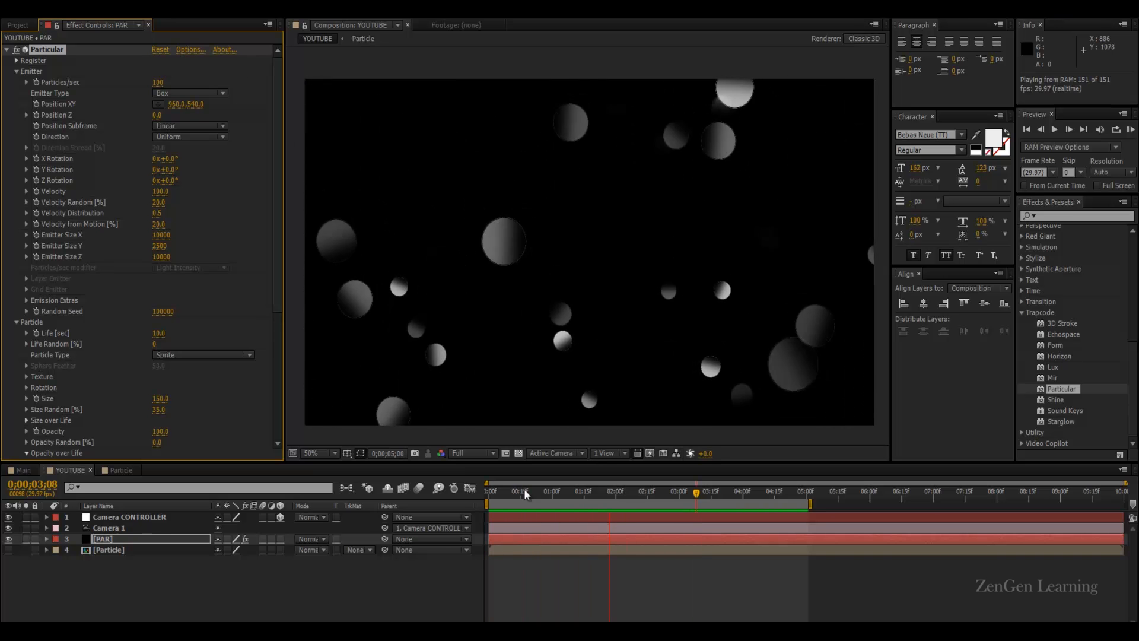
{"action": "left_click_drag", "start_coordinate": [524, 490], "coordinate": [588, 502]}
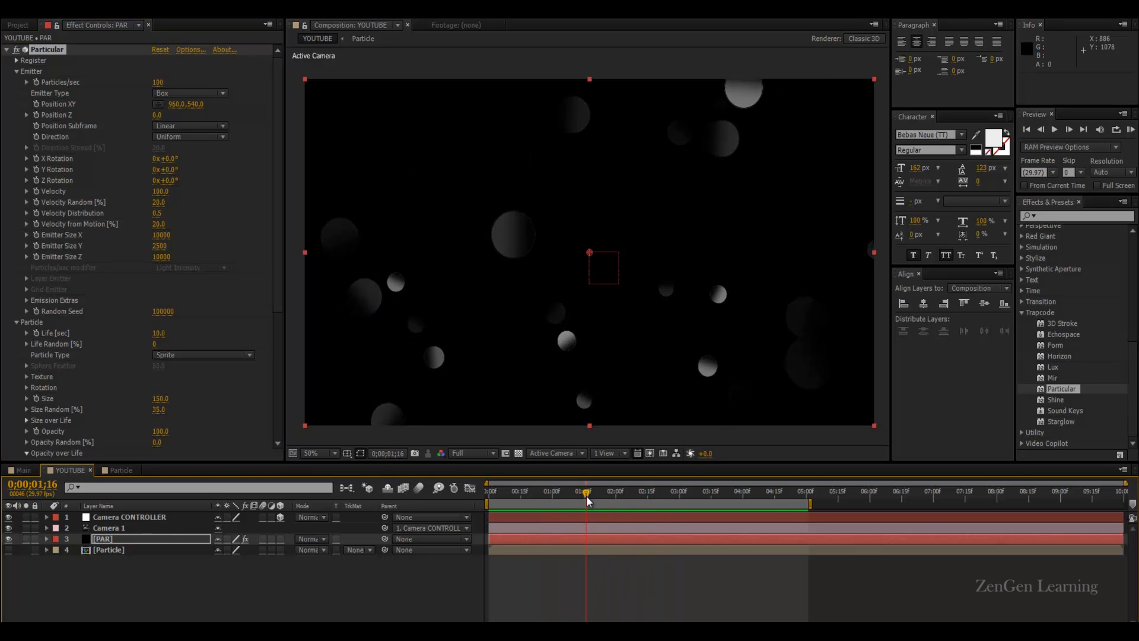
{"action": "key", "text": "KP_0"}
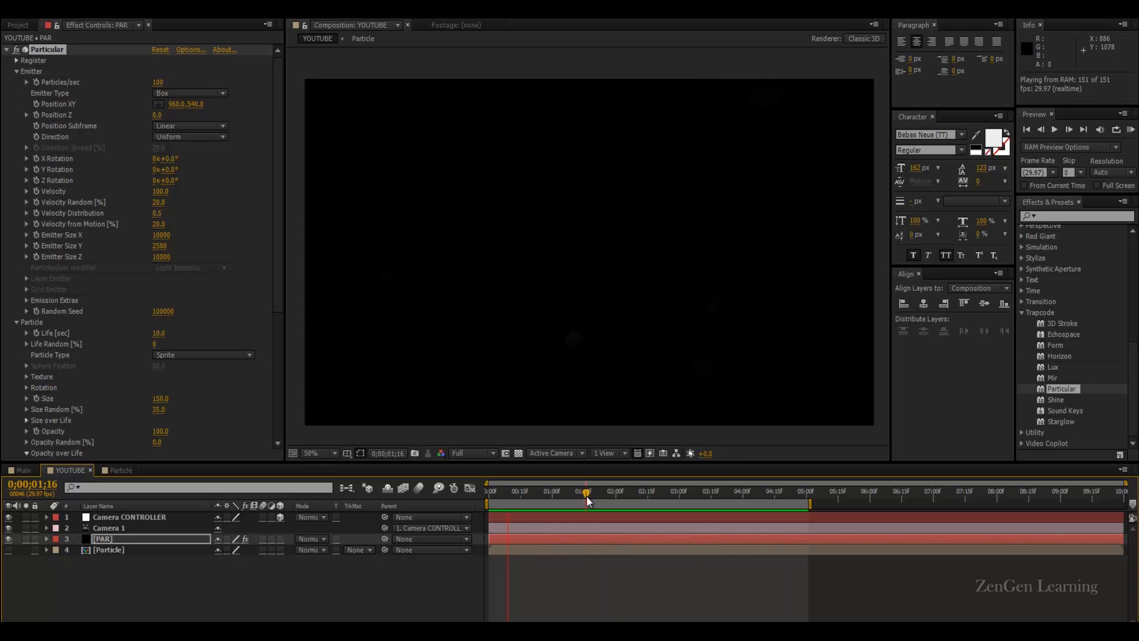
{"action": "key", "text": "space"}
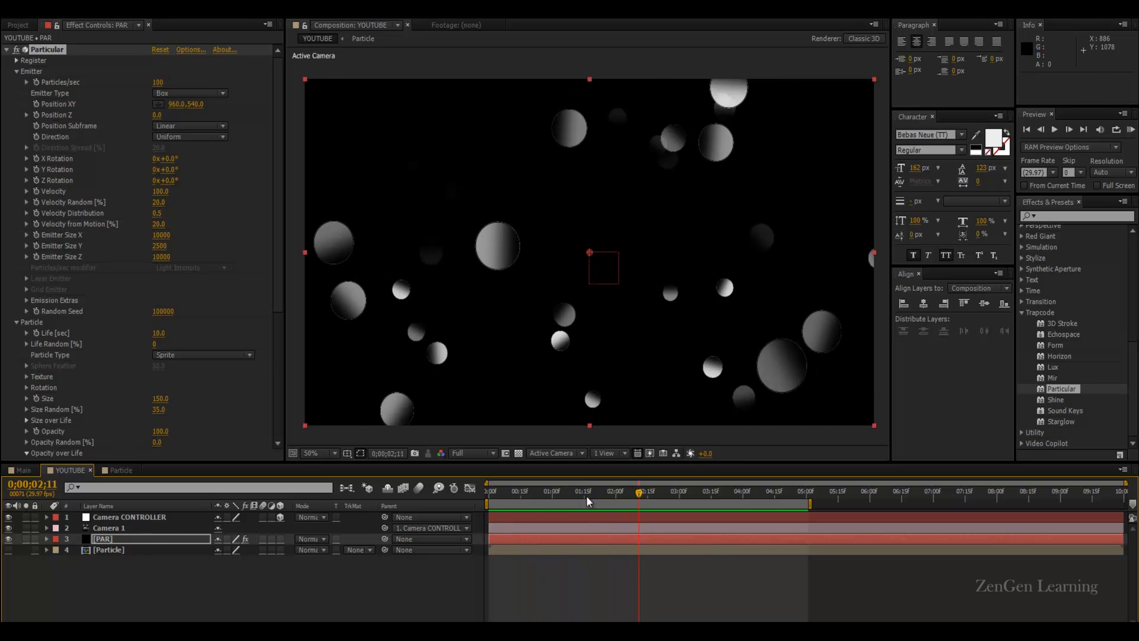
- Examine how the particles move in the finished bokeh render and the Main composition, and return to the YOUTUBE composition
{"action": "left_click", "coordinate": [24, 471]}
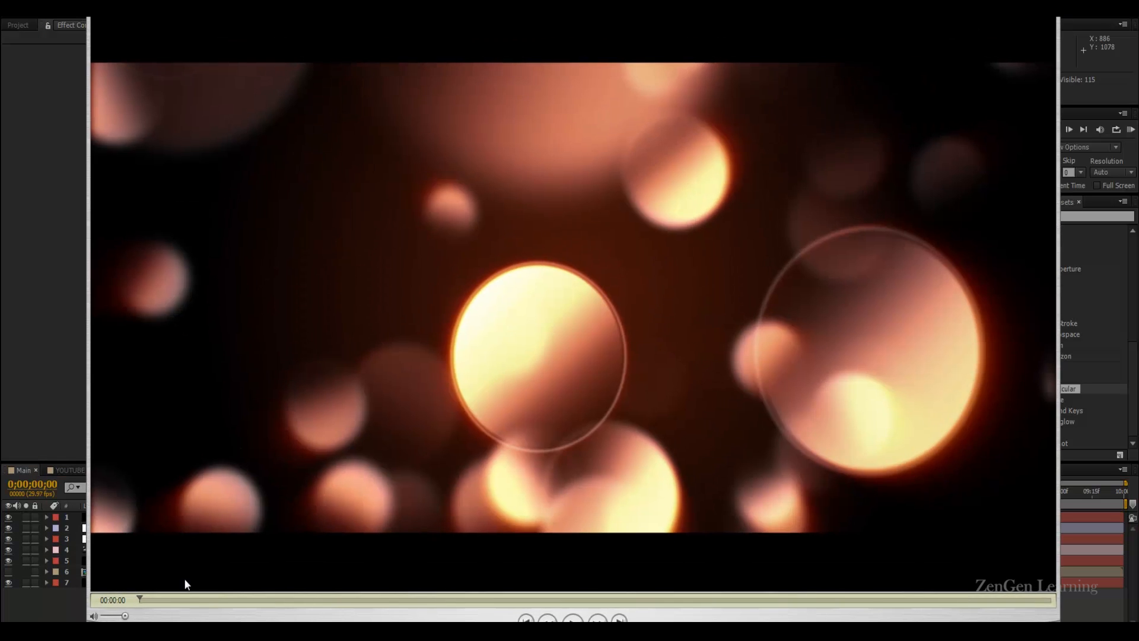
{"action": "key", "text": "ctrl+0"}
{"action": "double_click", "coordinate": [614, 28]}
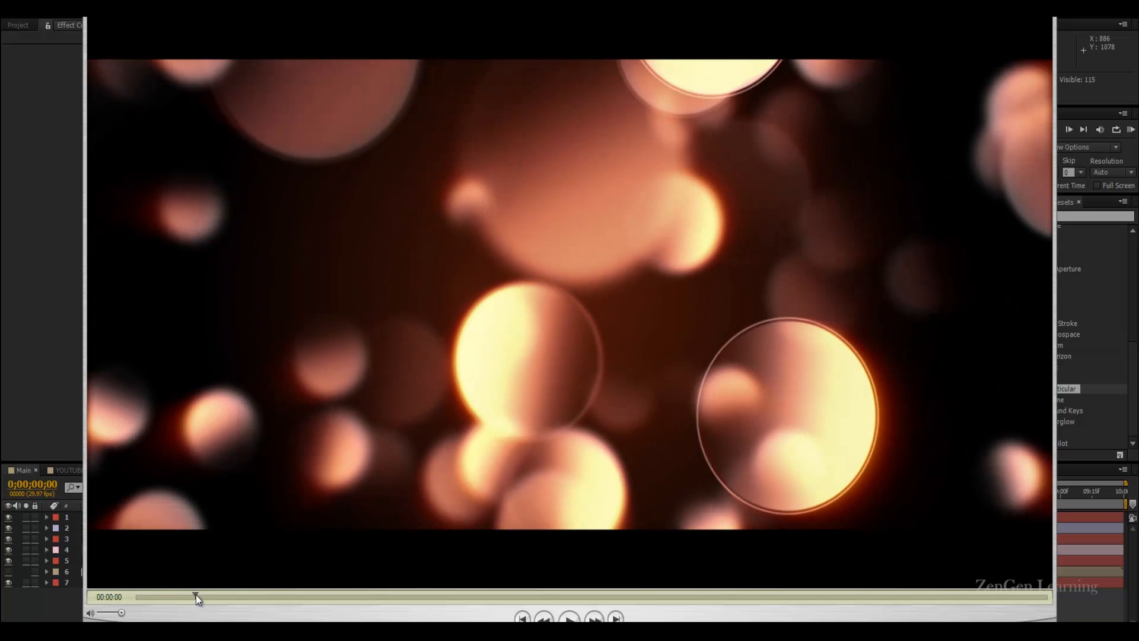
{"action": "left_click_drag", "start_coordinate": [253, 593], "coordinate": [454, 604]}
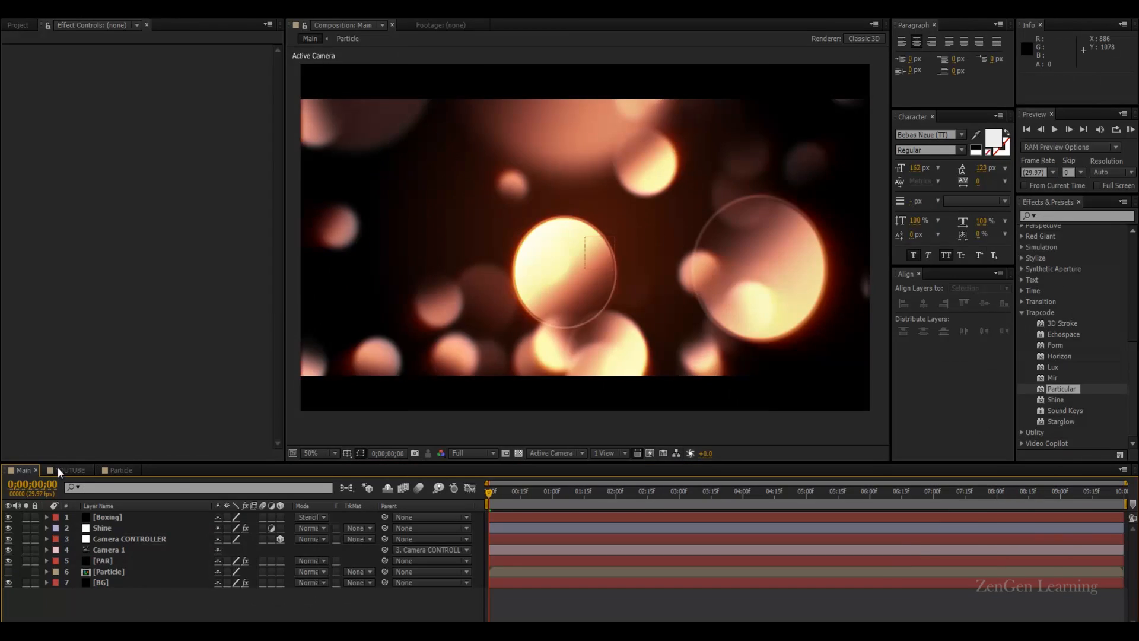
{"action": "left_click", "coordinate": [60, 469]}
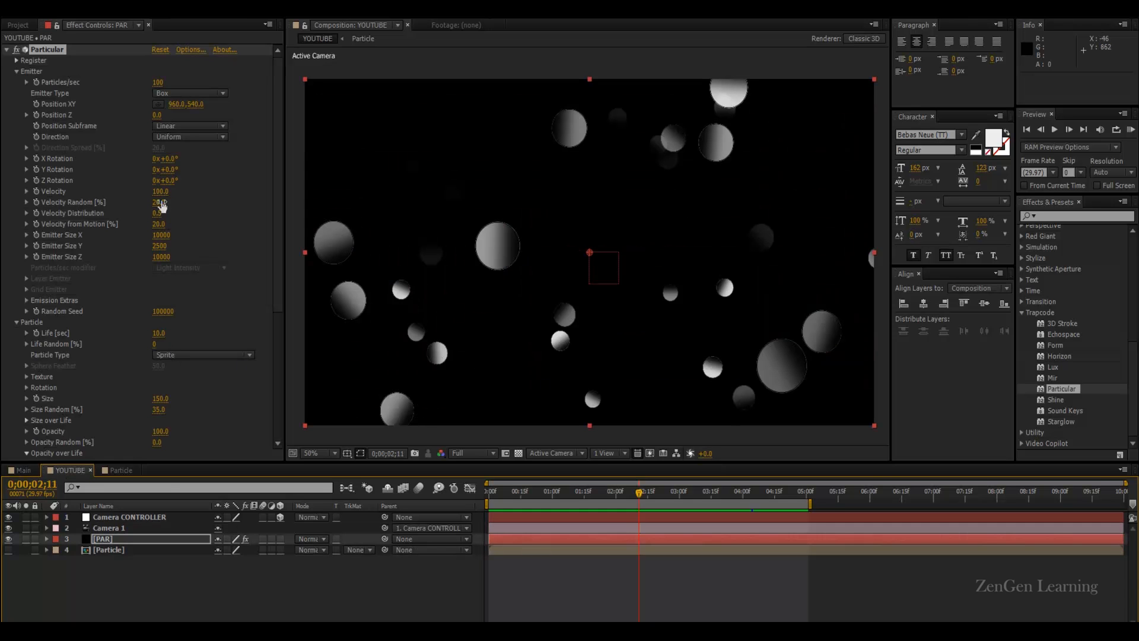
- Set the emitter's Velocity, Velocity Random, Velocity Distribution and Velocity from Motion to 0, undoing any change to Emitter Size X
{"action": "left_click", "coordinate": [160, 191]}
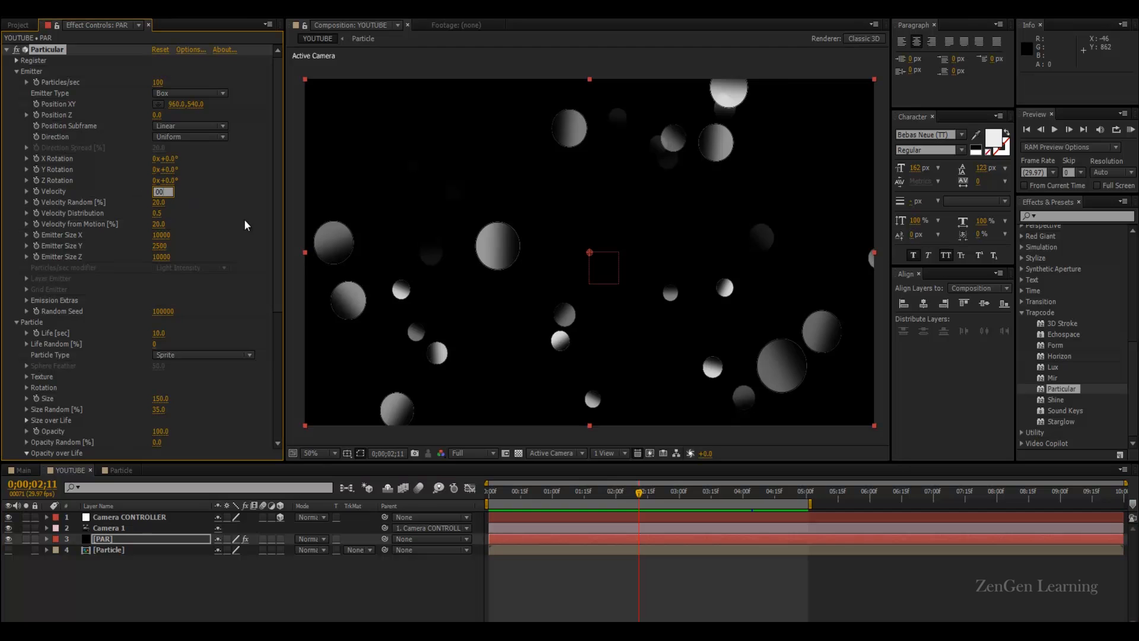
{"action": "type", "text": "0"}
{"action": "key", "text": "Tab"}
{"action": "type", "text": "0"}
{"action": "key", "text": "Tab"}
{"action": "type", "text": "0"}
{"action": "key", "text": "Tab"}
{"action": "type", "text": "0"}
{"action": "key", "text": "Tab"}
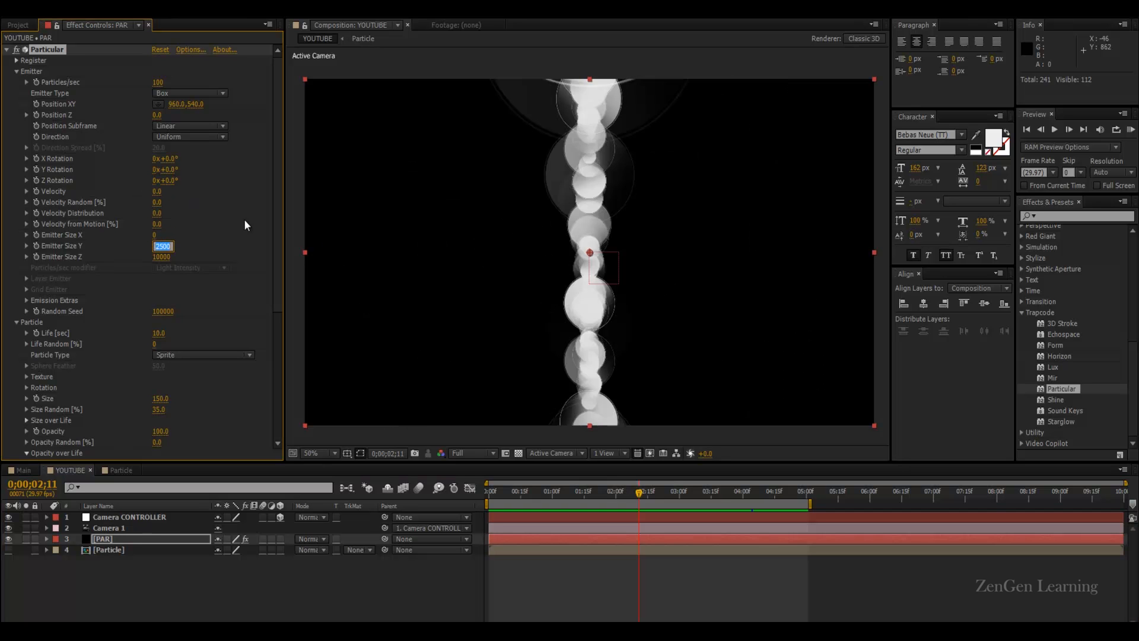
{"action": "key", "text": "ctrl+z"}
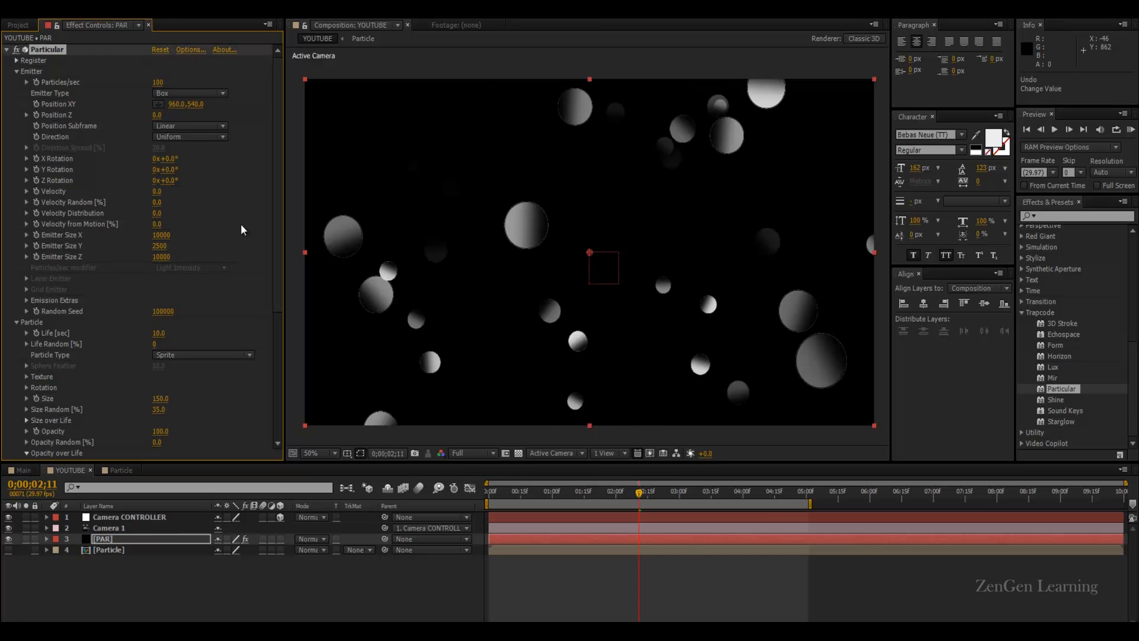
- Preview the particles without velocity and inspect the frame at 0;00;03;28
{"action": "key", "text": "KP_0"}
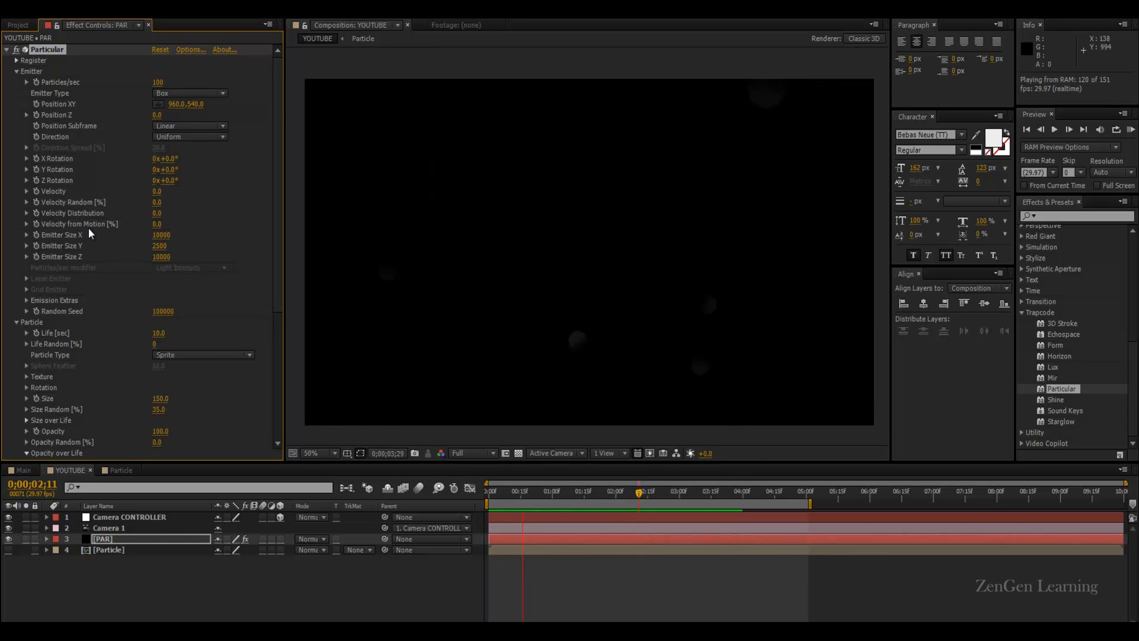
{"action": "key", "text": "space"}
{"action": "left_click_drag", "start_coordinate": [637, 496], "coordinate": [737, 498]}
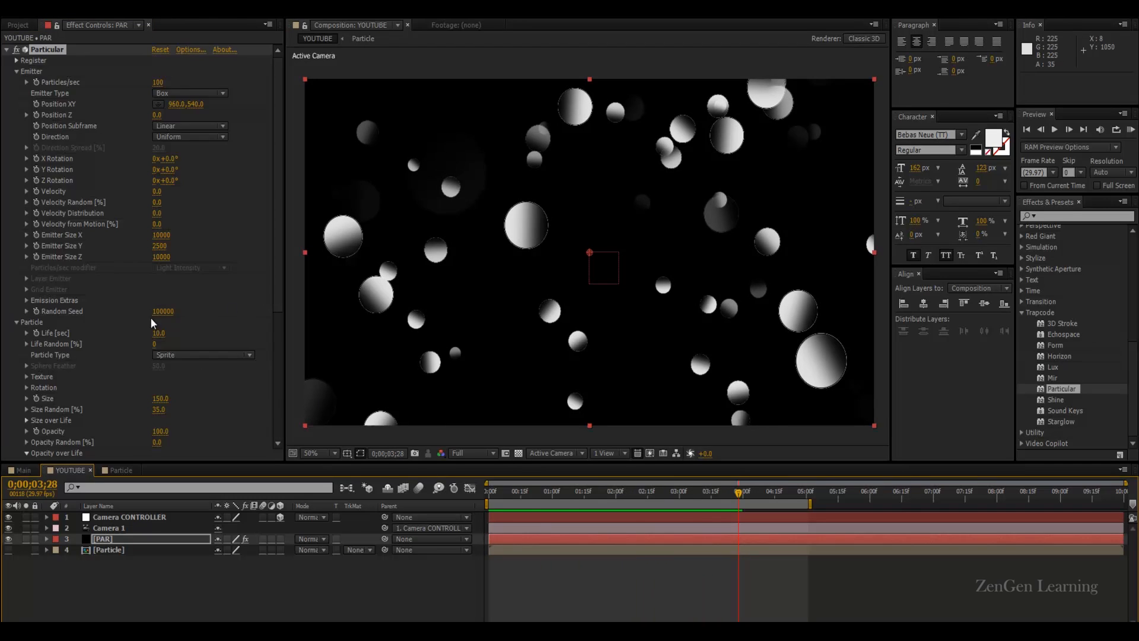
- In Particular's Air physics settings, try a Wind Y of -75 in a preview, and settle on -65
{"action": "scroll", "coordinate": [174, 372], "scroll_direction": "down", "scroll_amount": 6}
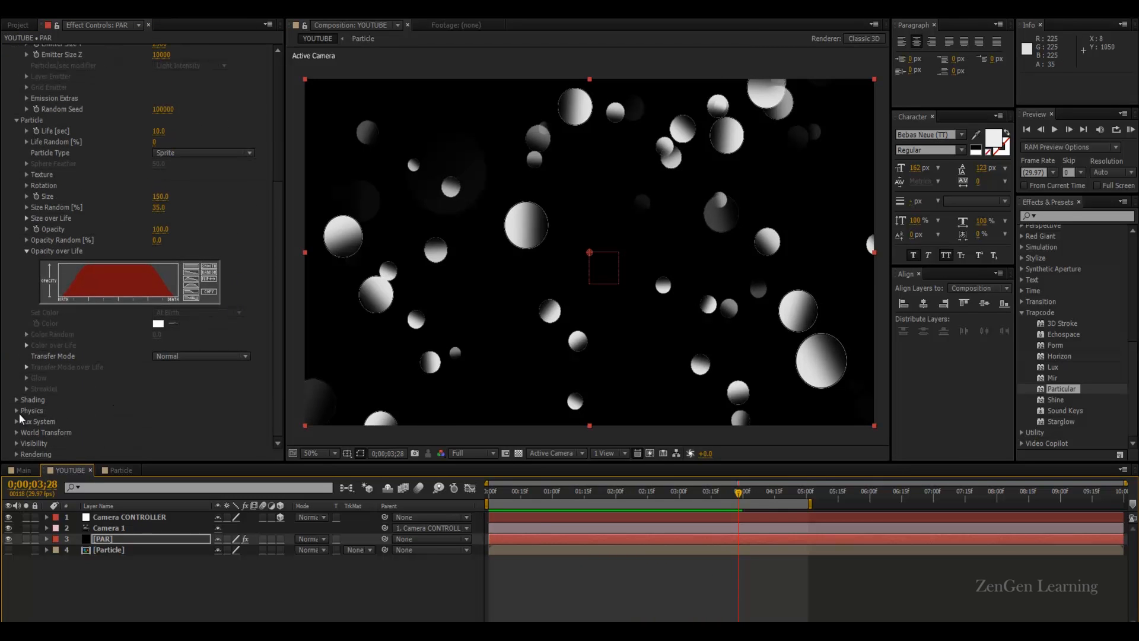
{"action": "left_click", "coordinate": [16, 410]}
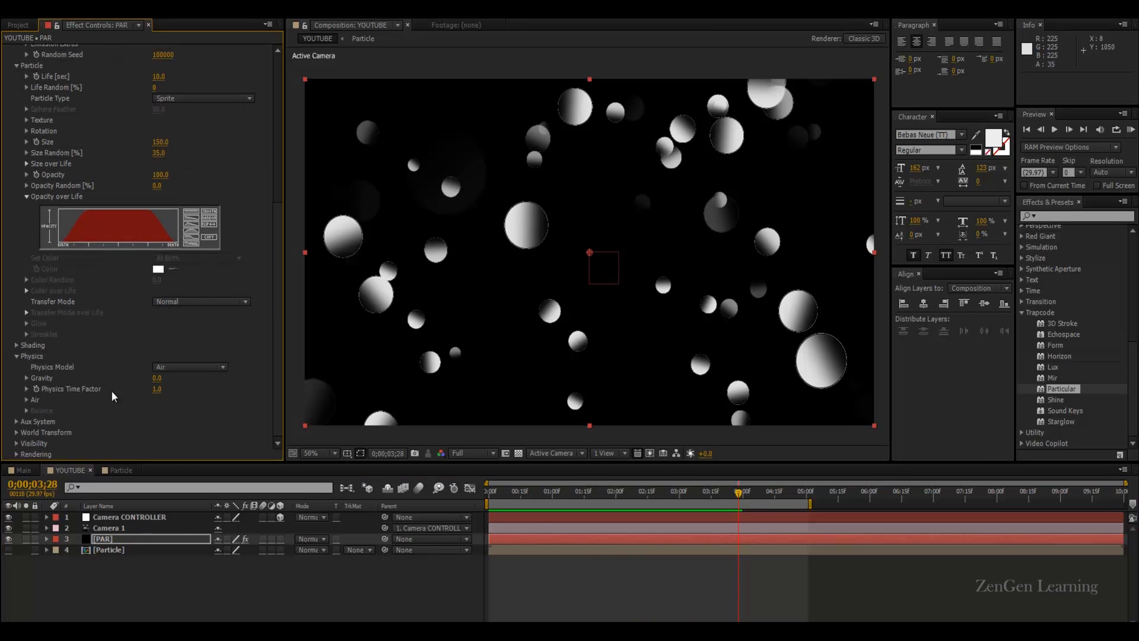
{"action": "left_click", "coordinate": [26, 400]}
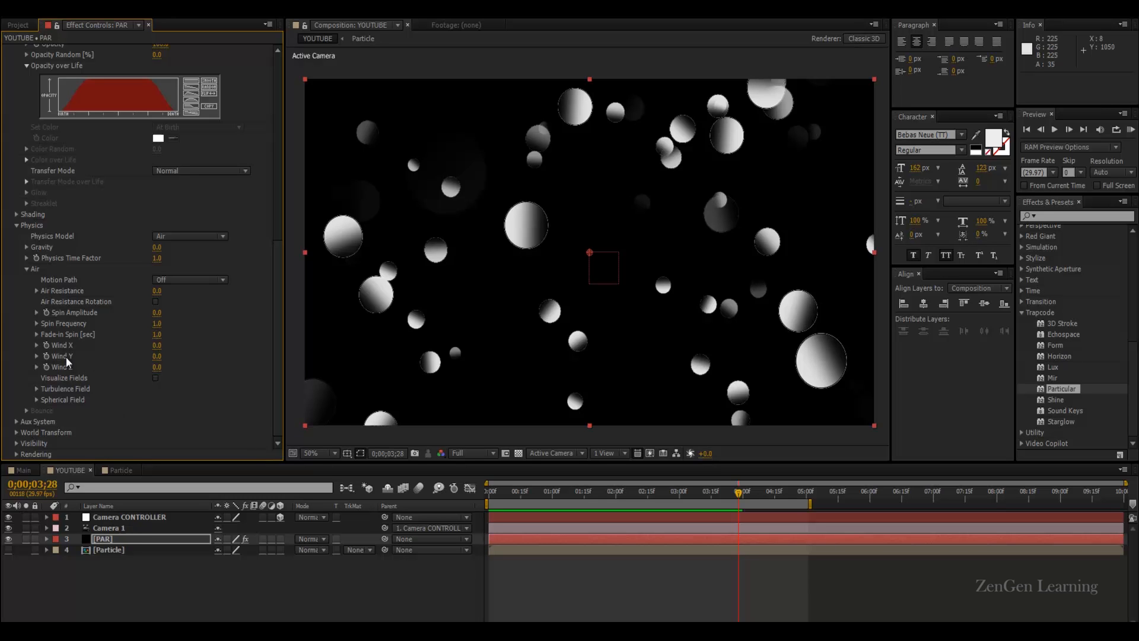
{"action": "left_click", "coordinate": [153, 356]}
{"action": "type", "text": "-75"}
{"action": "key", "text": "Return"}
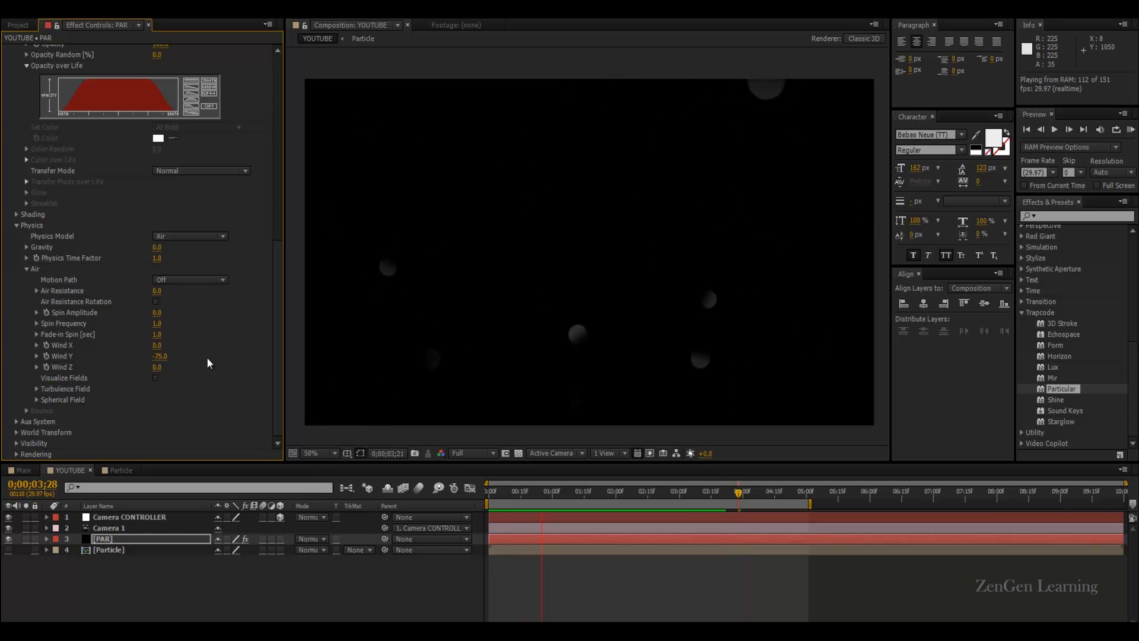
{"action": "key", "text": "space"}
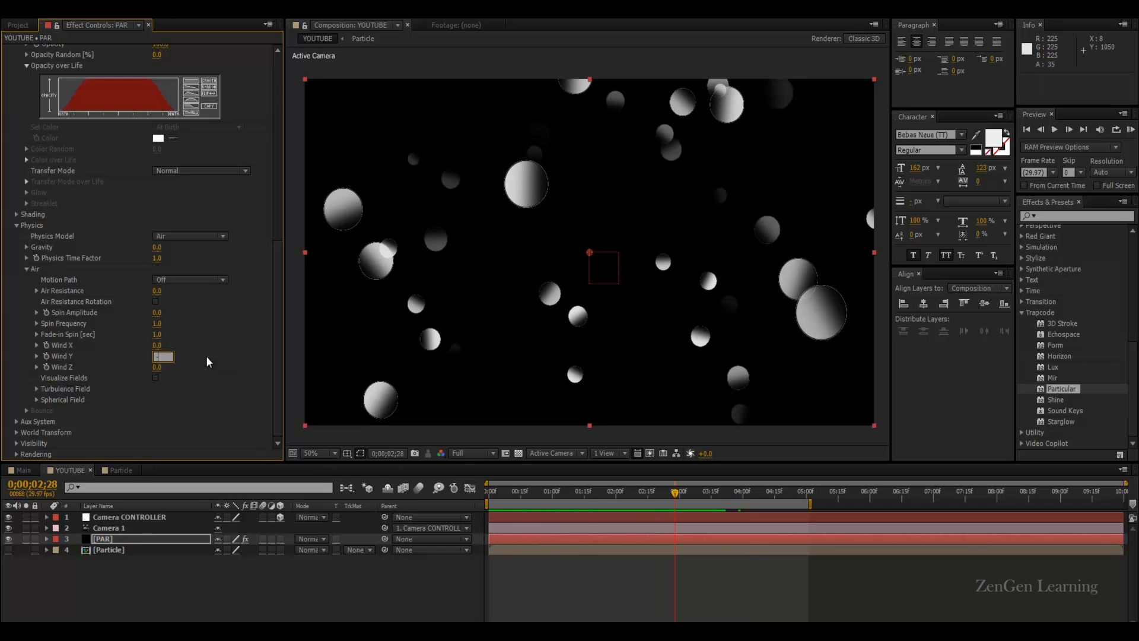
{"action": "type", "text": "5"}
{"action": "key", "text": "Return"}
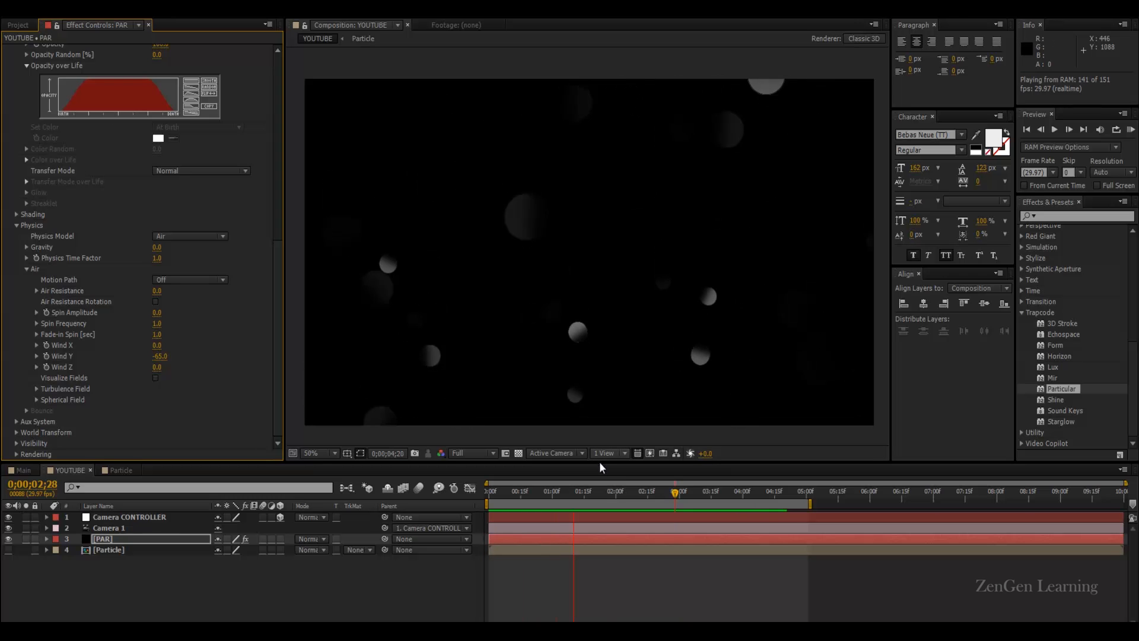
- Inspect the upward-drifting particles at 0;00;04;04 in a maximized composition view
{"action": "key", "text": "space"}
{"action": "left_click_drag", "start_coordinate": [683, 503], "coordinate": [752, 503]}
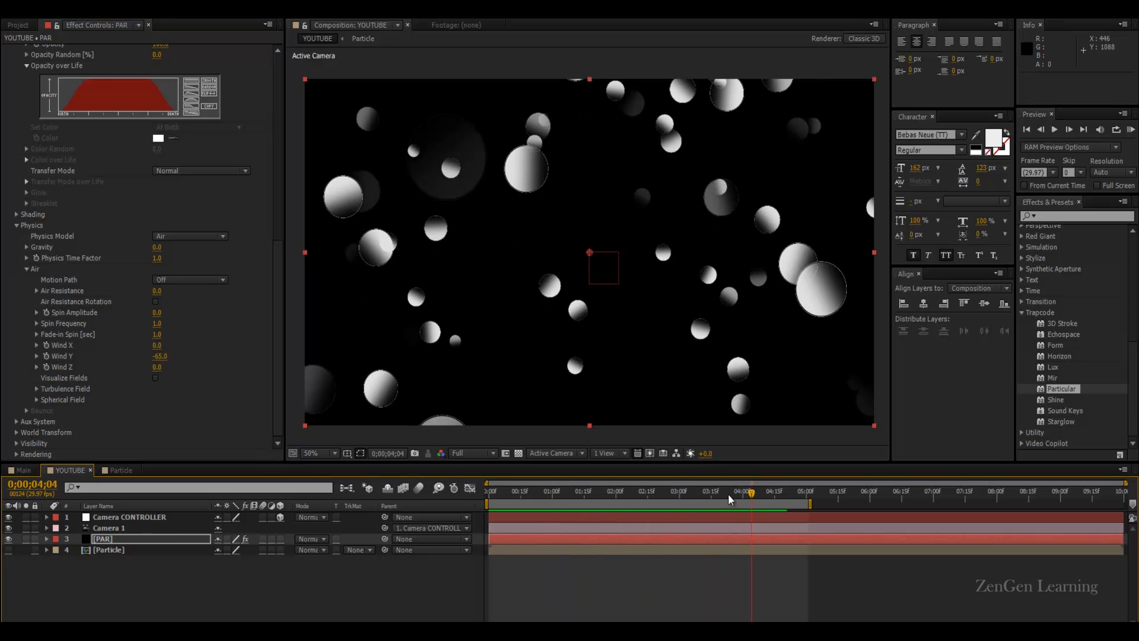
{"action": "key", "text": "grave"}
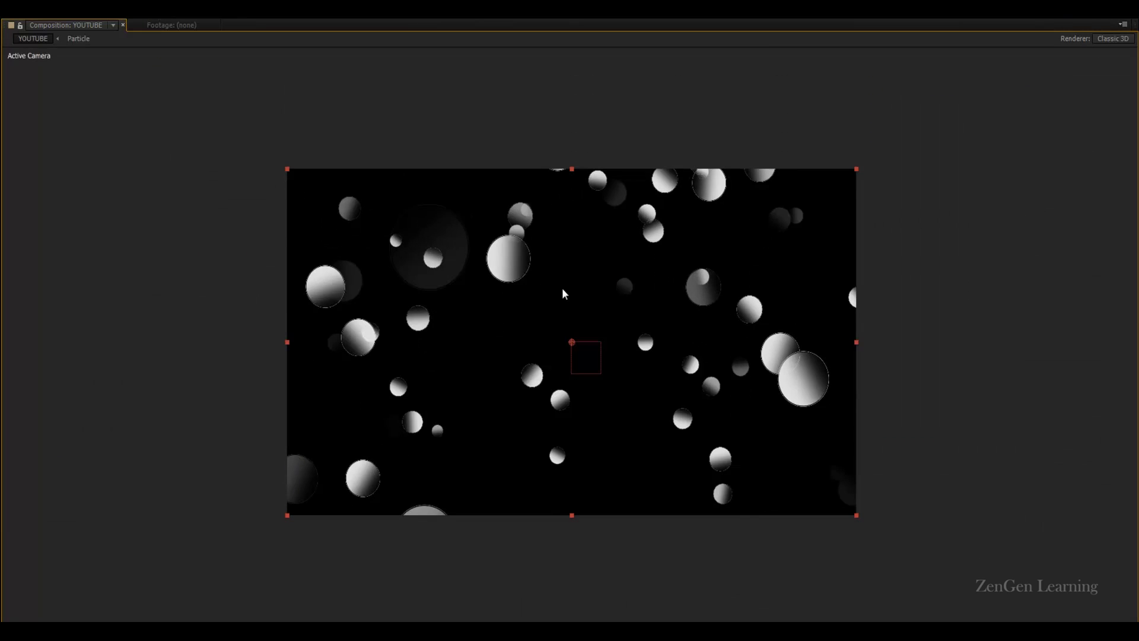
- Compare the circle particles at a closer view with the spinning bokeh in the reference video, and restore the normal workspace layout
{"action": "key", "text": "period"}
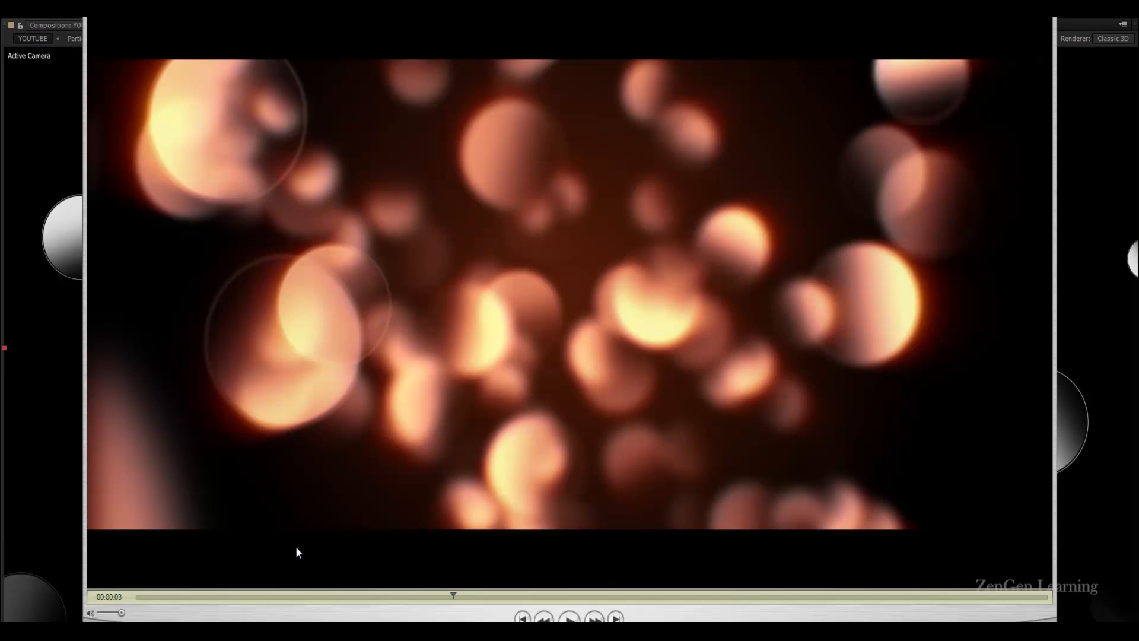
{"action": "mouse_move", "coordinate": [159, 597]}
{"action": "left_mouse_down"}
{"action": "mouse_move", "coordinate": [206, 599]}
{"action": "mouse_move", "coordinate": [177, 597]}
{"action": "left_mouse_up"}
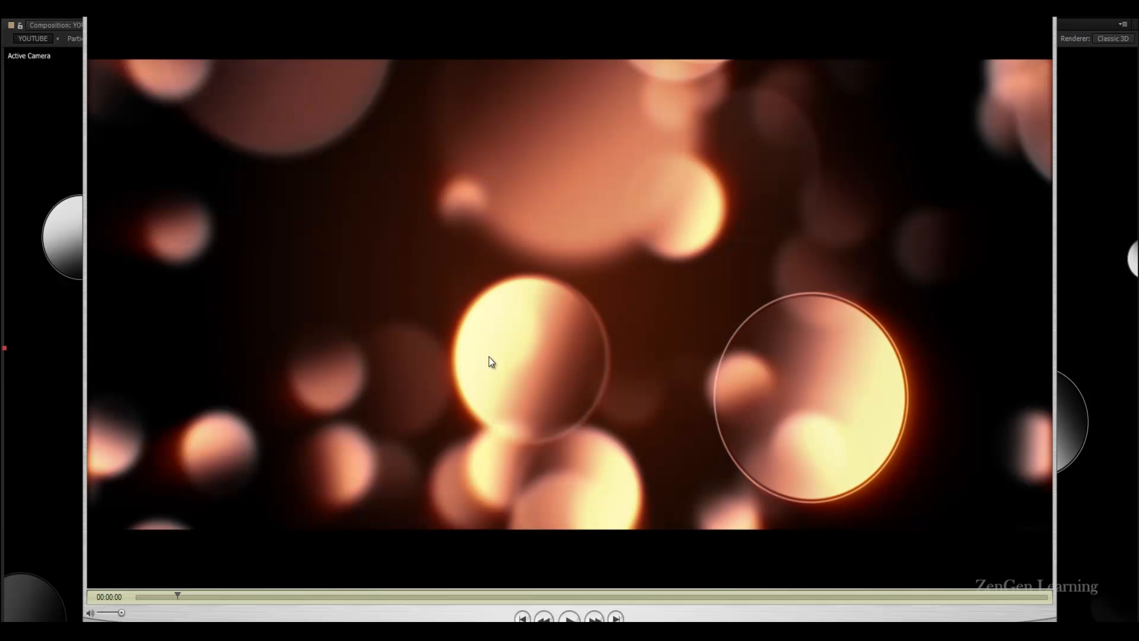
{"action": "mouse_move", "coordinate": [184, 600]}
{"action": "left_mouse_down"}
{"action": "mouse_move", "coordinate": [232, 597]}
{"action": "mouse_move", "coordinate": [167, 596]}
{"action": "mouse_move", "coordinate": [269, 602]}
{"action": "mouse_move", "coordinate": [203, 603]}
{"action": "left_mouse_up"}
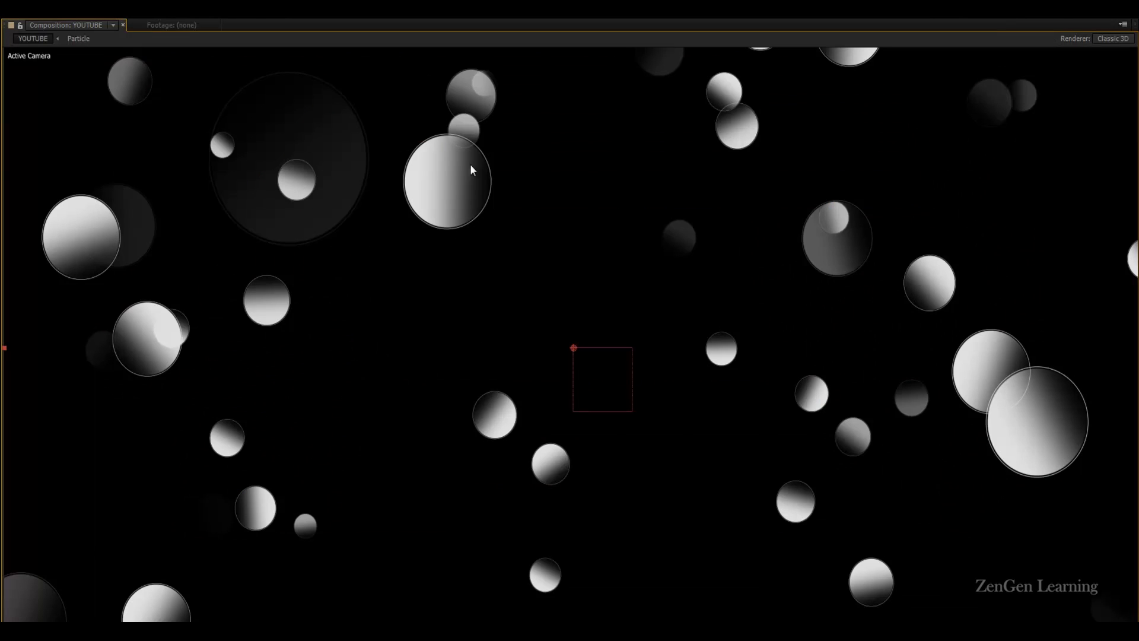
{"action": "key", "text": "grave"}
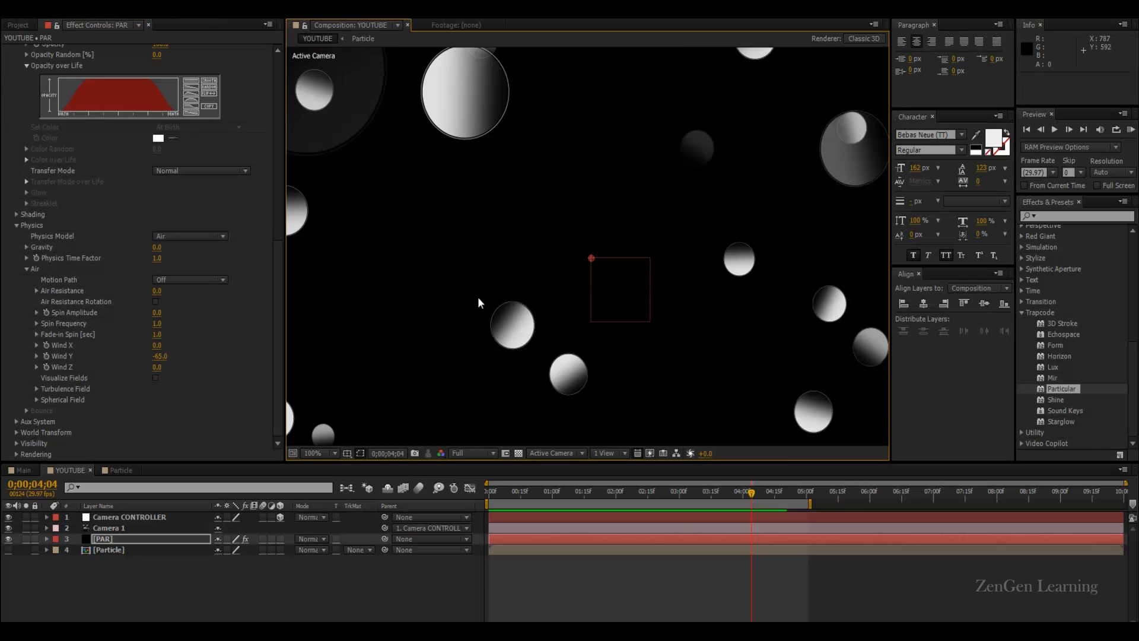
- Collapse Particular's Physics settings and expand the Rotation settings of the Particle group
{"action": "scroll", "coordinate": [495, 320], "scroll_direction": "down", "scroll_amount": 1}
{"action": "scroll", "coordinate": [131, 303], "scroll_direction": "up", "scroll_amount": 5}
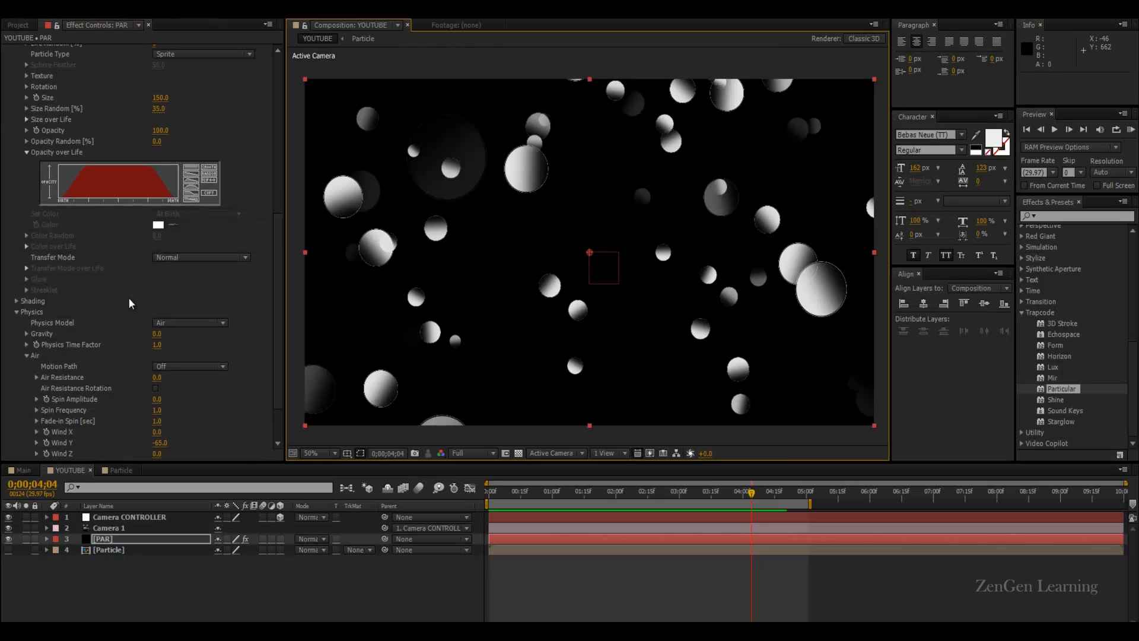
{"action": "scroll", "coordinate": [73, 347], "scroll_direction": "down", "scroll_amount": 5}
{"action": "scroll", "coordinate": [65, 356], "scroll_direction": "up", "scroll_amount": 5}
{"action": "scroll", "coordinate": [42, 366], "scroll_direction": "down", "scroll_amount": 5}
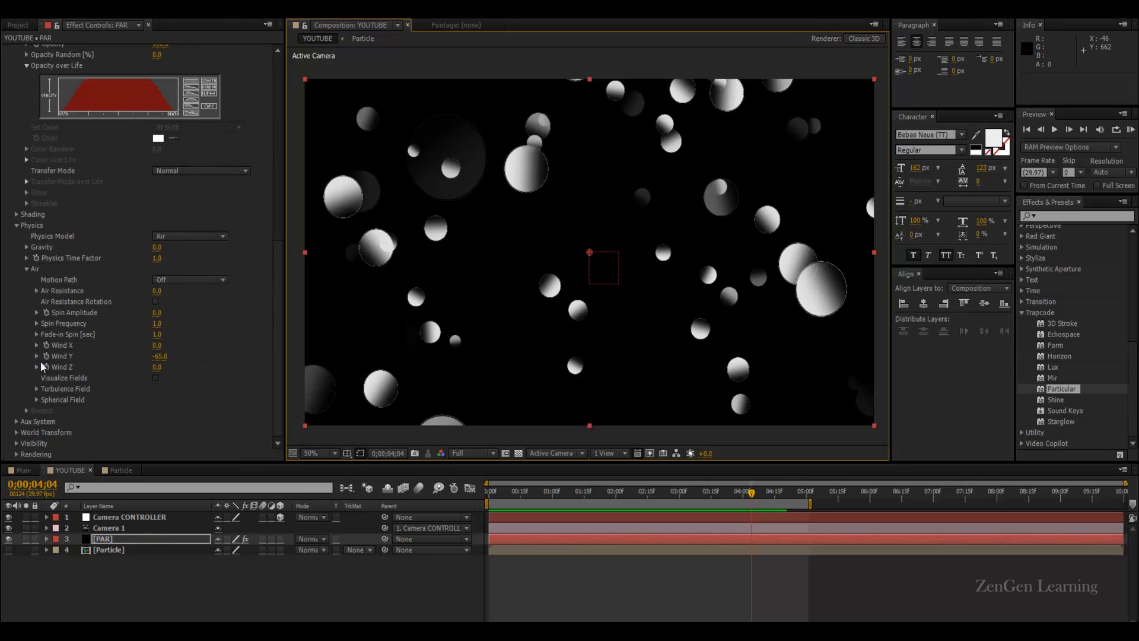
{"action": "left_click", "coordinate": [16, 225]}
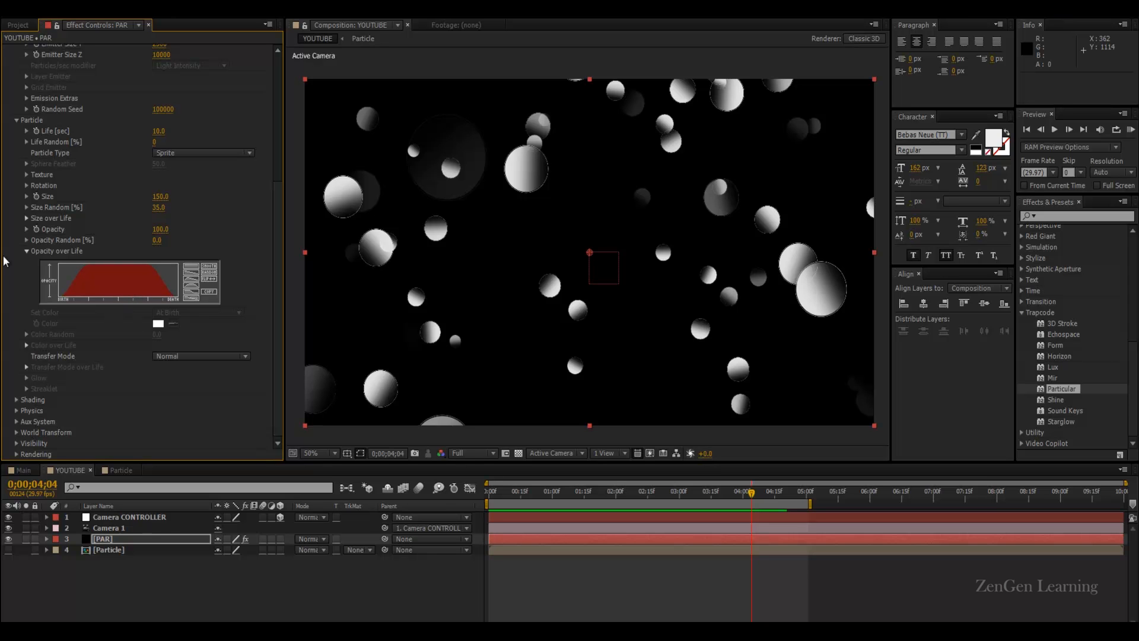
{"action": "left_click", "coordinate": [26, 186]}
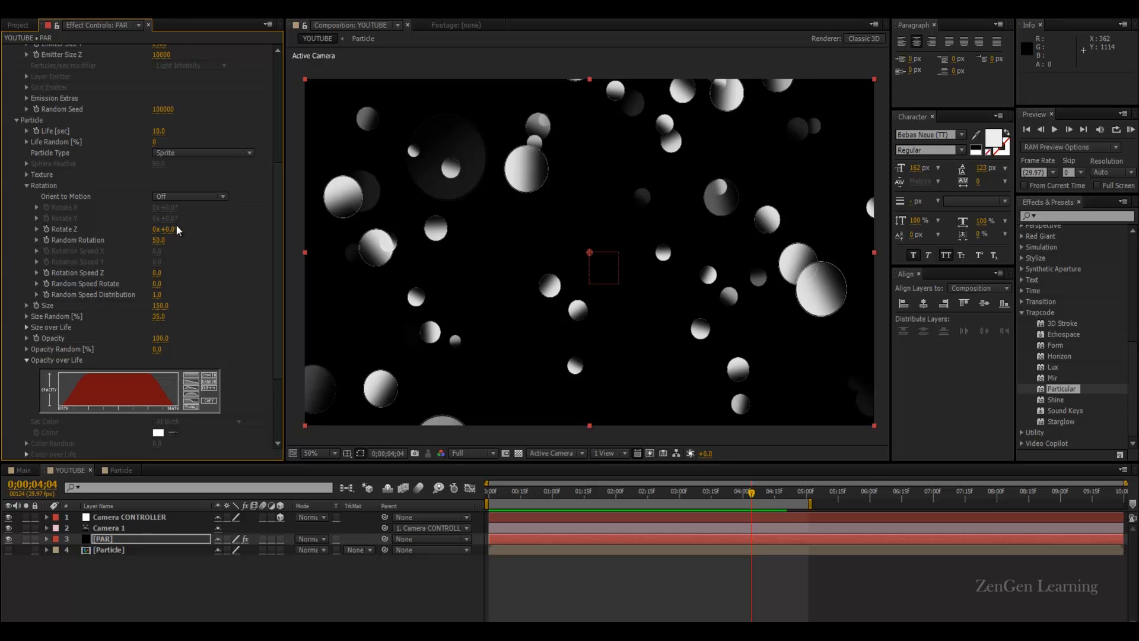
- Try a Rotate Z of 75° on the particles in a preview, and undo the change
{"action": "left_click_drag", "start_coordinate": [172, 229], "coordinate": [220, 230]}
{"action": "key", "text": "space"}
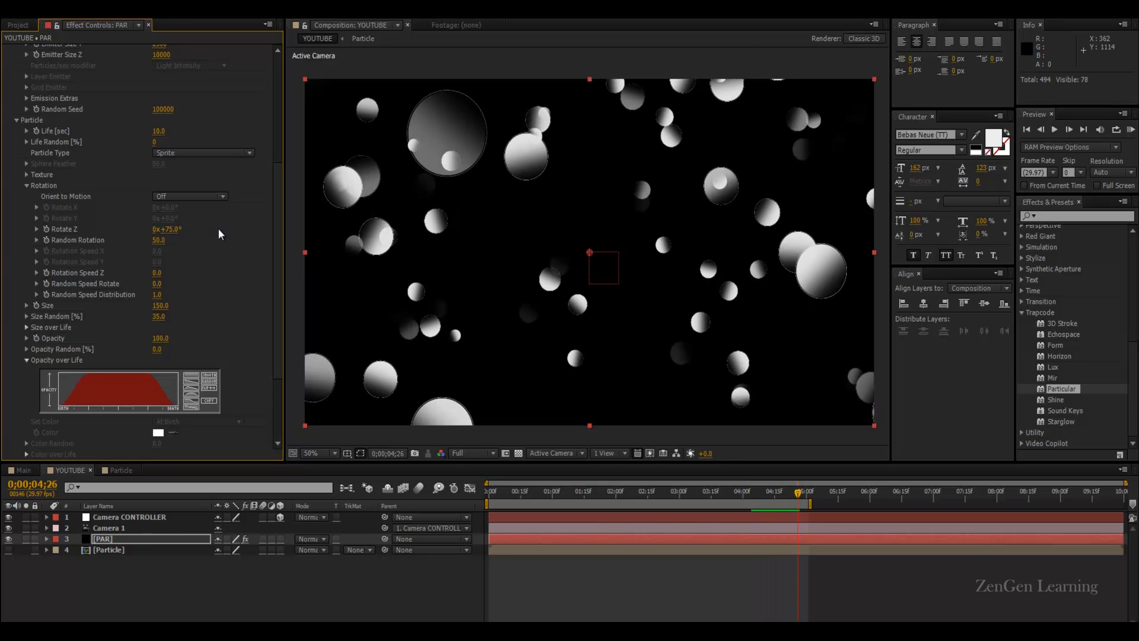
{"action": "key", "text": "ctrl+z"}
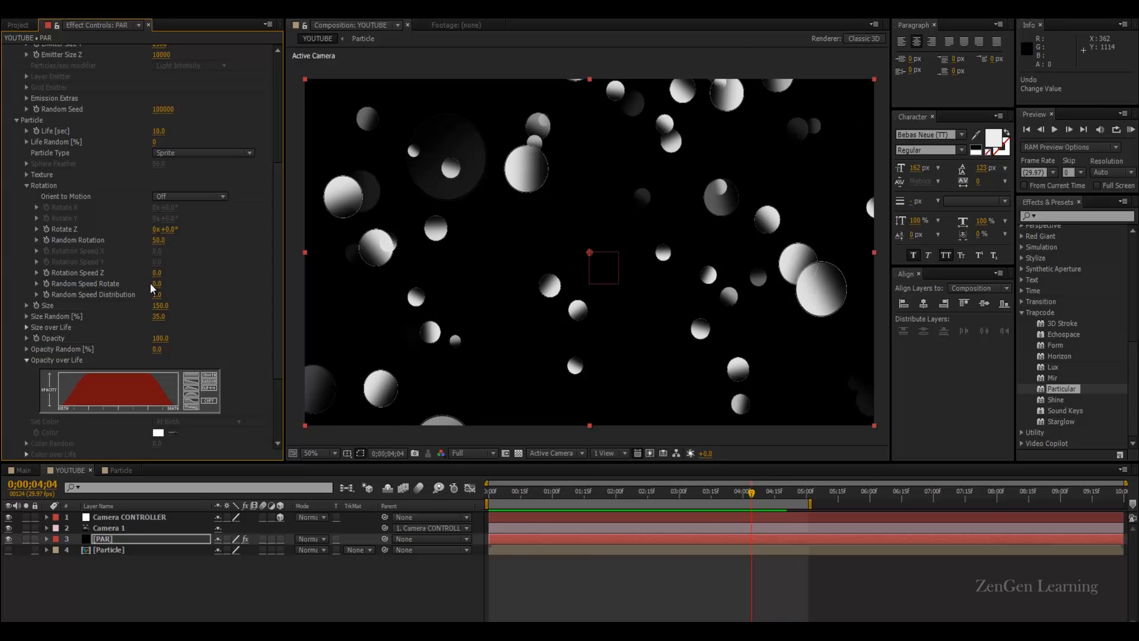
- Try Rotation Speed Z values of 0.5 and 1 for the particles in previews, and go back to 0.5
{"action": "left_click_drag", "start_coordinate": [157, 273], "coordinate": [185, 274]}
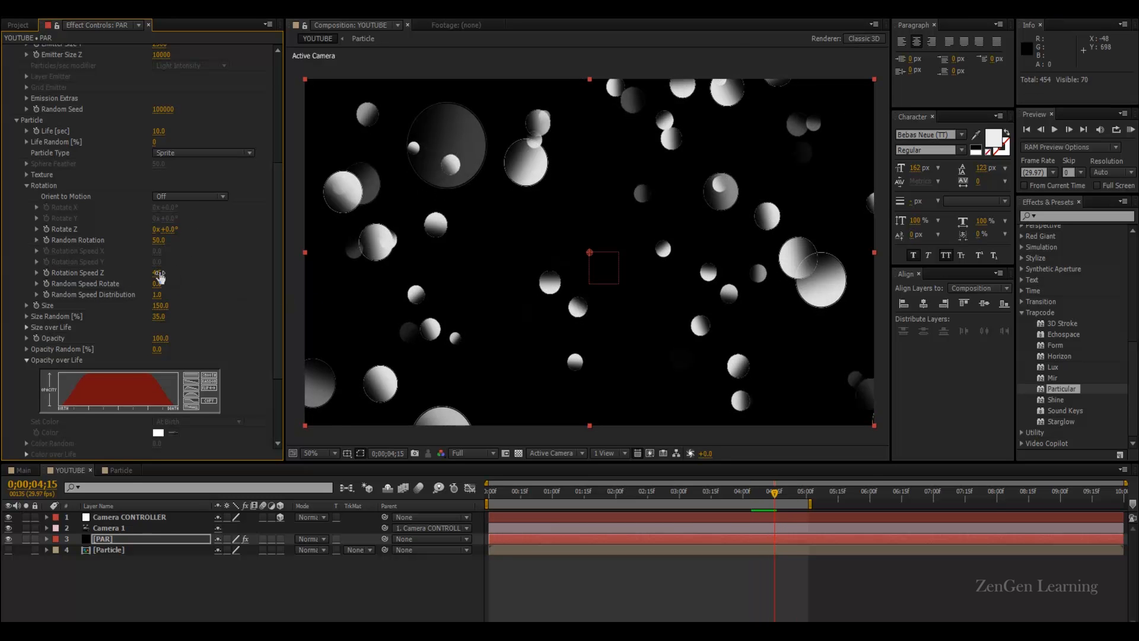
{"action": "type", "text": "5"}
{"action": "key", "text": "Return"}
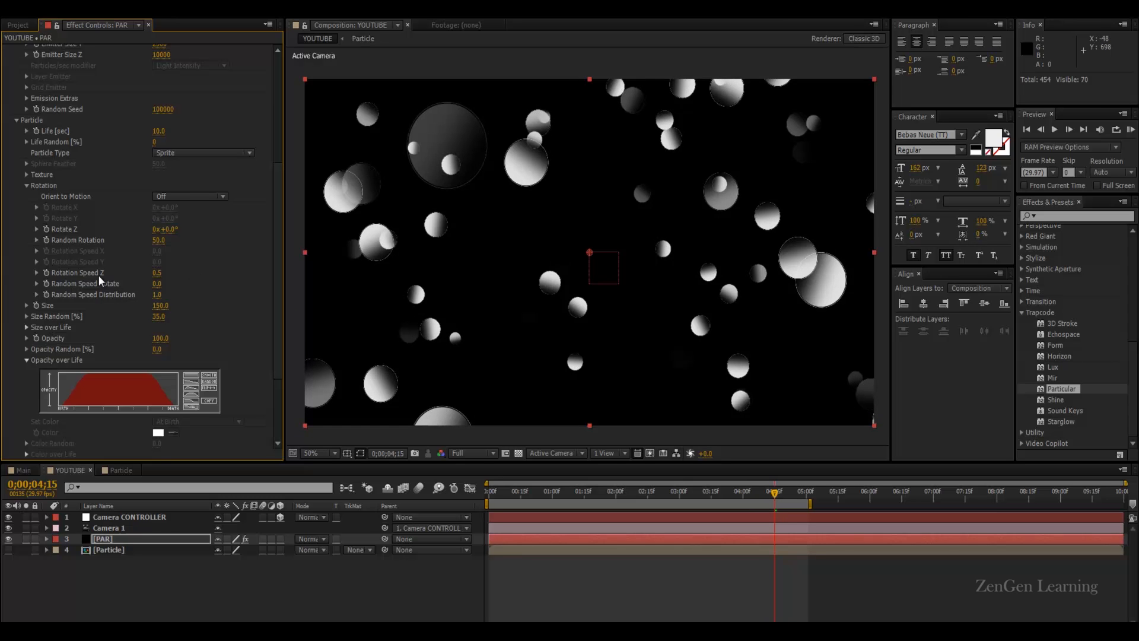
{"action": "left_click", "coordinate": [158, 273]}
{"action": "type", "text": "1"}
{"action": "key", "text": "Return"}
{"action": "key", "text": "KP_0"}
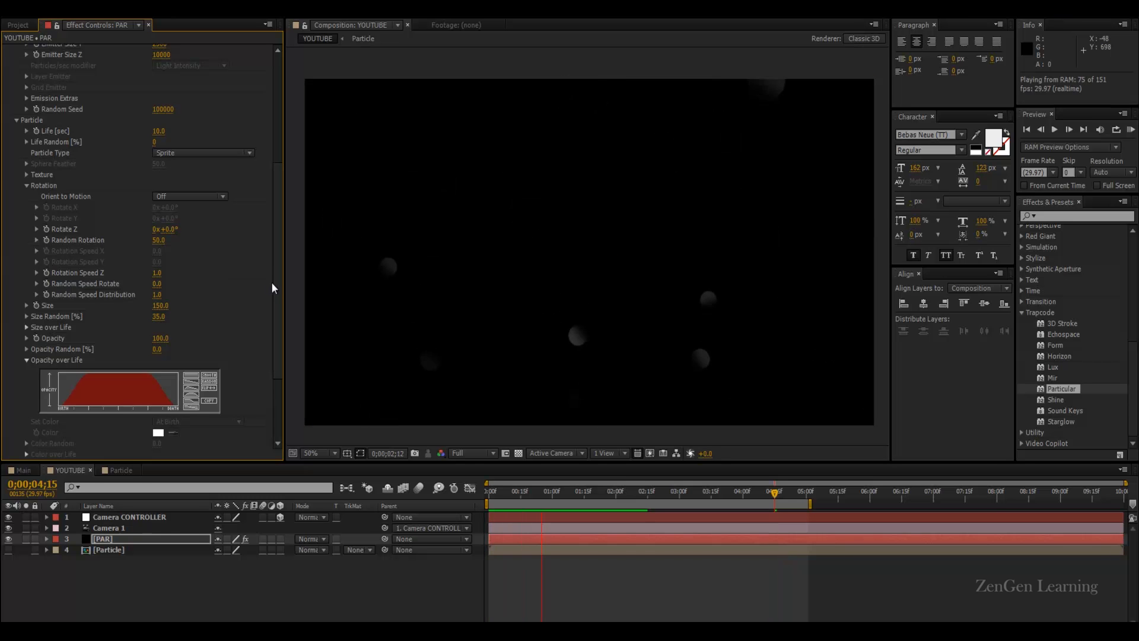
{"action": "key", "text": "space"}
{"action": "left_click", "coordinate": [155, 273]}
{"action": "type", "text": ".5"}
{"action": "key", "text": "Return"}
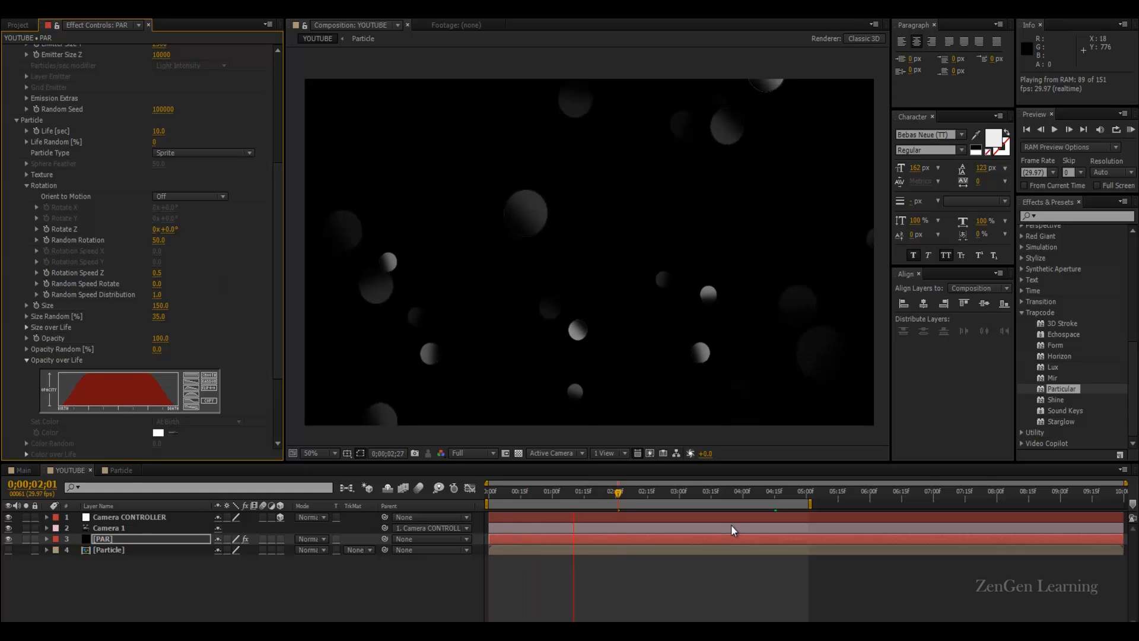
- Preview the slower spin, move to 0;00;04;00 and set Random Speed Distribution to 0.5
{"action": "key", "text": "space"}
{"action": "left_click_drag", "start_coordinate": [645, 494], "coordinate": [742, 496]}
{"action": "left_click", "coordinate": [158, 296]}
{"action": "type", "text": ".5"}
{"action": "key", "text": "Return"}
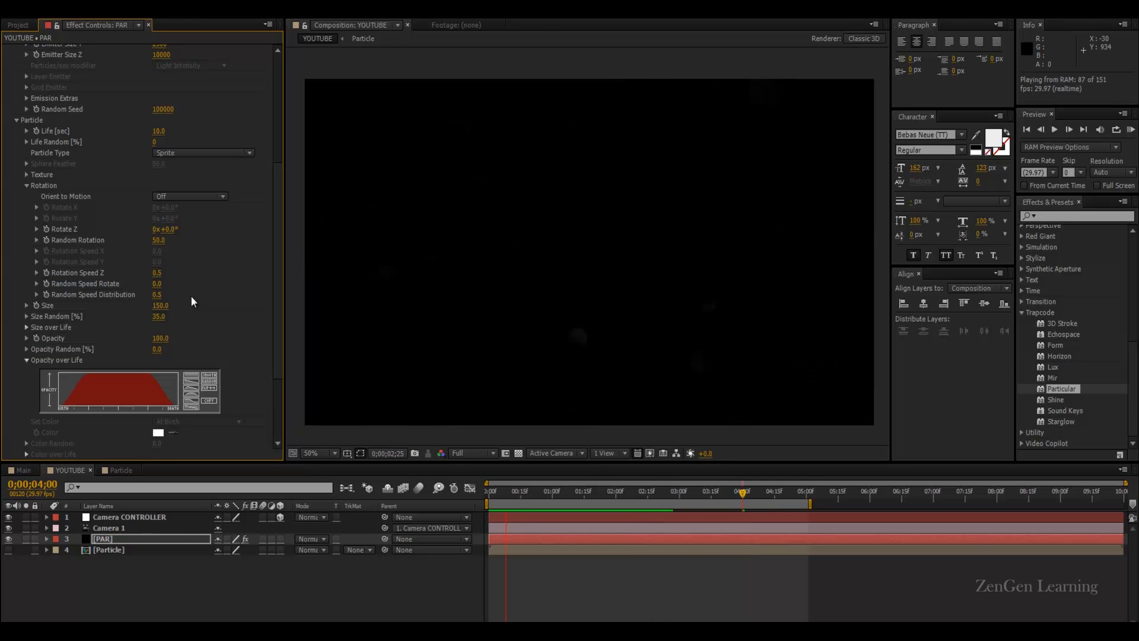
- Set the particles' Rotation Speed Z to 0.1, preview the rotation, and return to the first frame
{"action": "left_click", "coordinate": [157, 272]}
{"action": "type", "text": ".1"}
{"action": "key", "text": "Return"}
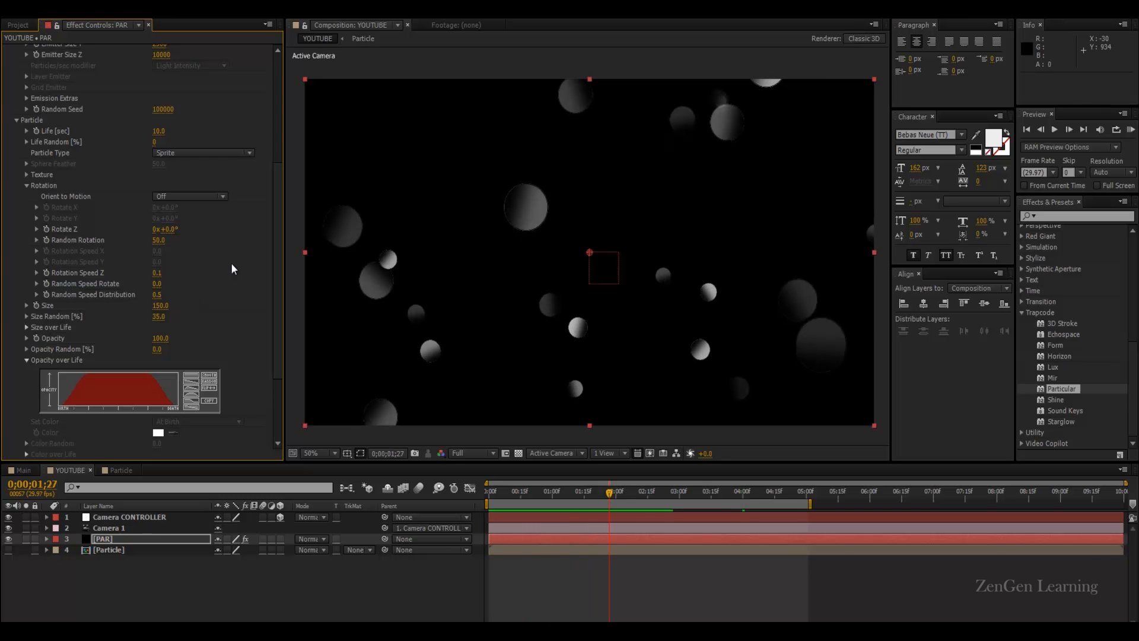
{"action": "key", "text": "KP_0"}
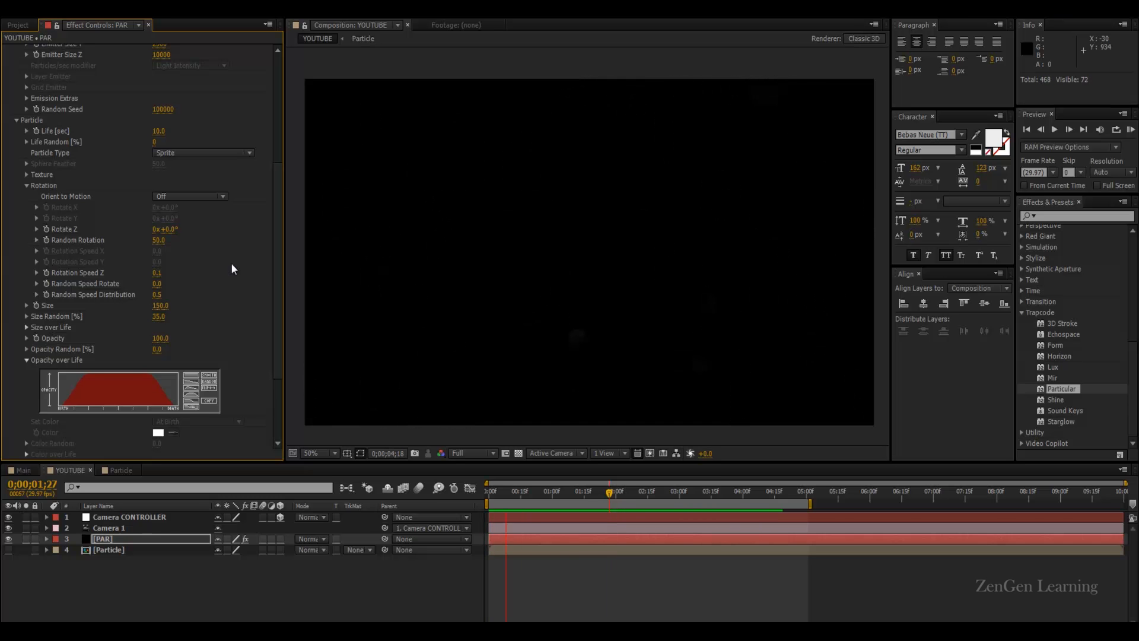
{"action": "key", "text": "space"}
{"action": "left_click_drag", "start_coordinate": [635, 498], "coordinate": [465, 497]}
{"action": "key", "text": "space"}
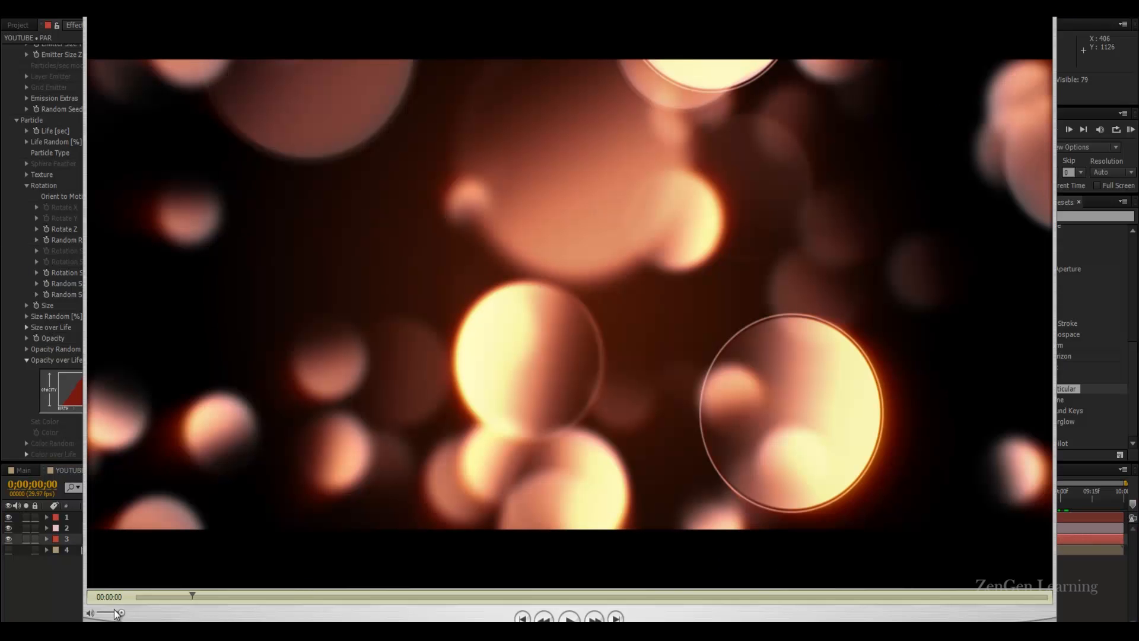
- After checking the reference video's first frame, set the emitter's Pre Run to 35 in Emission Extras and inspect the opening frames
{"action": "left_click", "coordinate": [134, 597]}
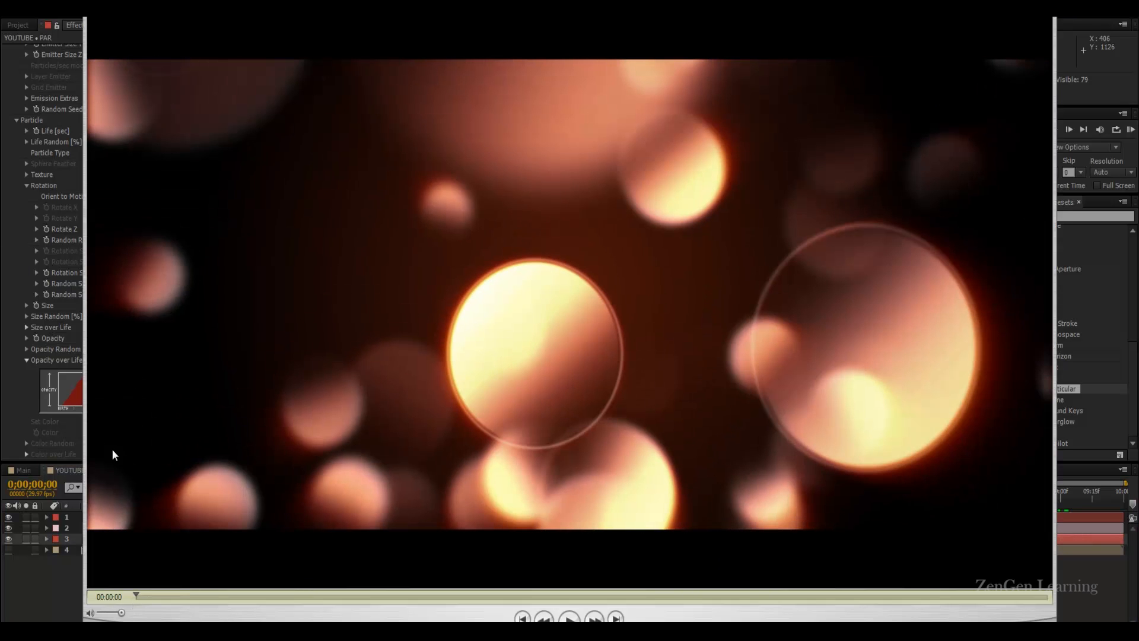
{"action": "scroll", "coordinate": [23, 217], "scroll_direction": "up", "scroll_amount": 5}
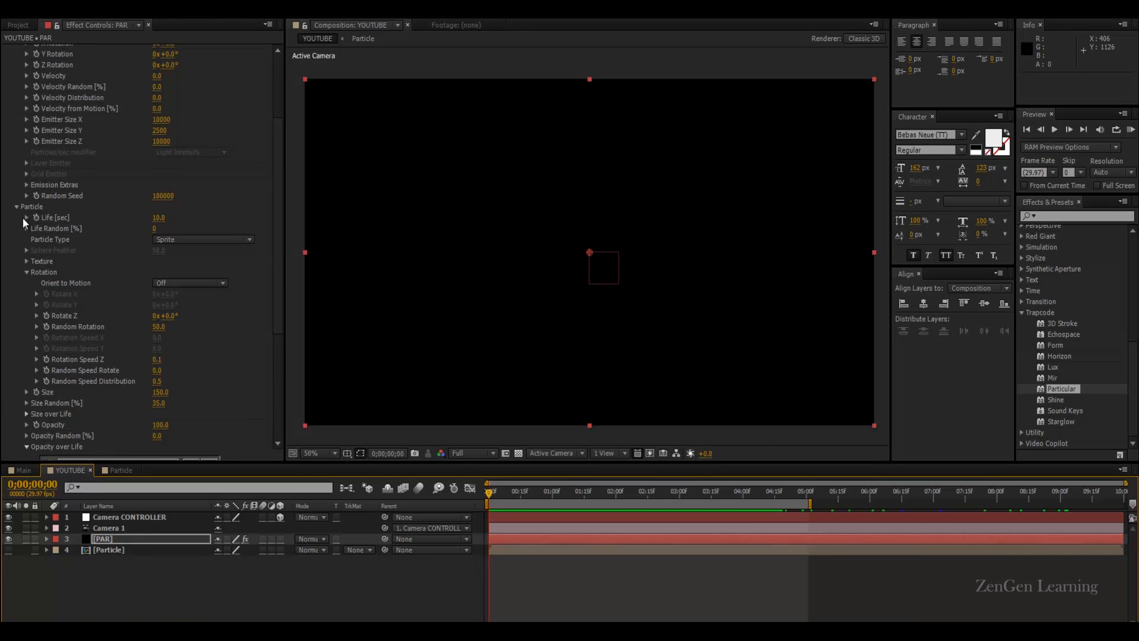
{"action": "left_click", "coordinate": [26, 271]}
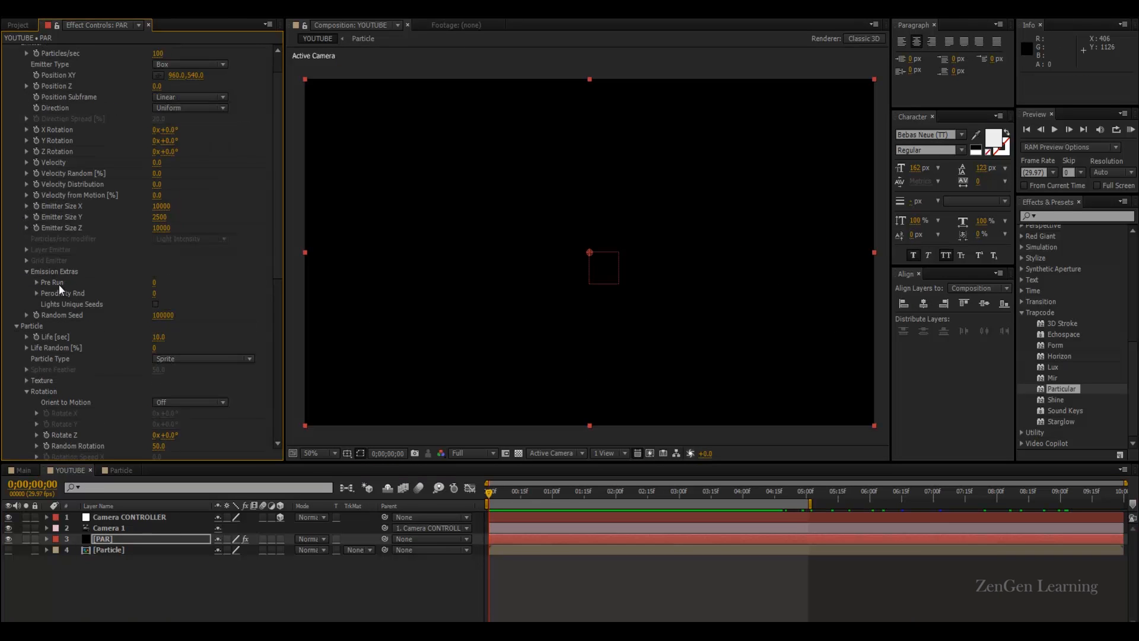
{"action": "left_click_drag", "start_coordinate": [154, 283], "coordinate": [176, 283]}
{"action": "left_click", "coordinate": [175, 284]}
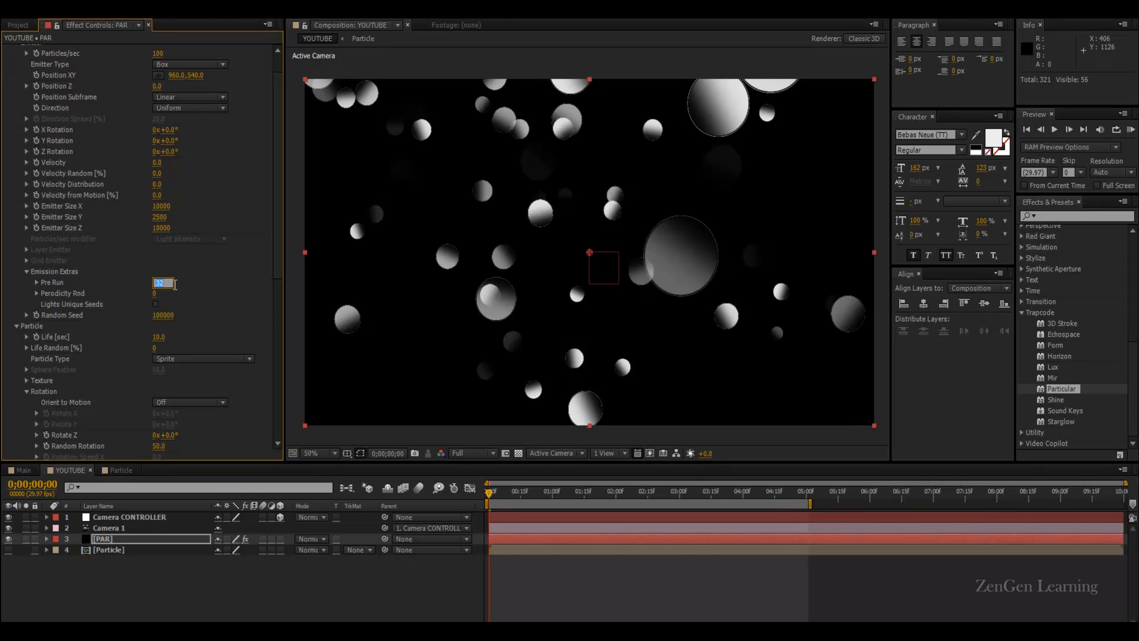
{"action": "key", "text": "Return"}
{"action": "key", "text": "space"}
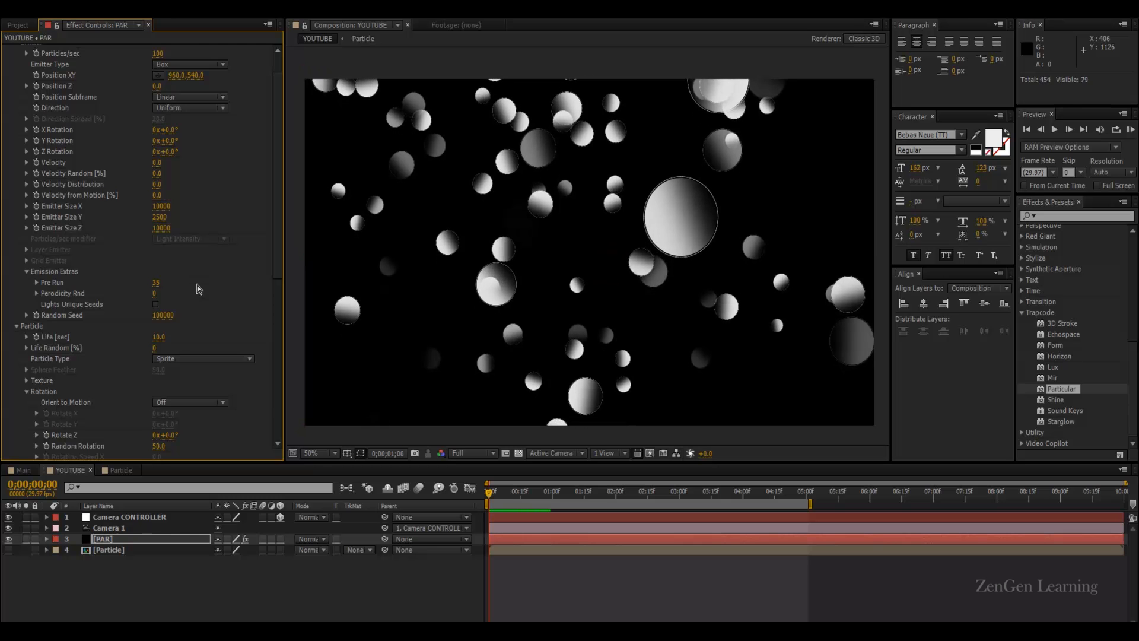
{"action": "key", "text": "space"}
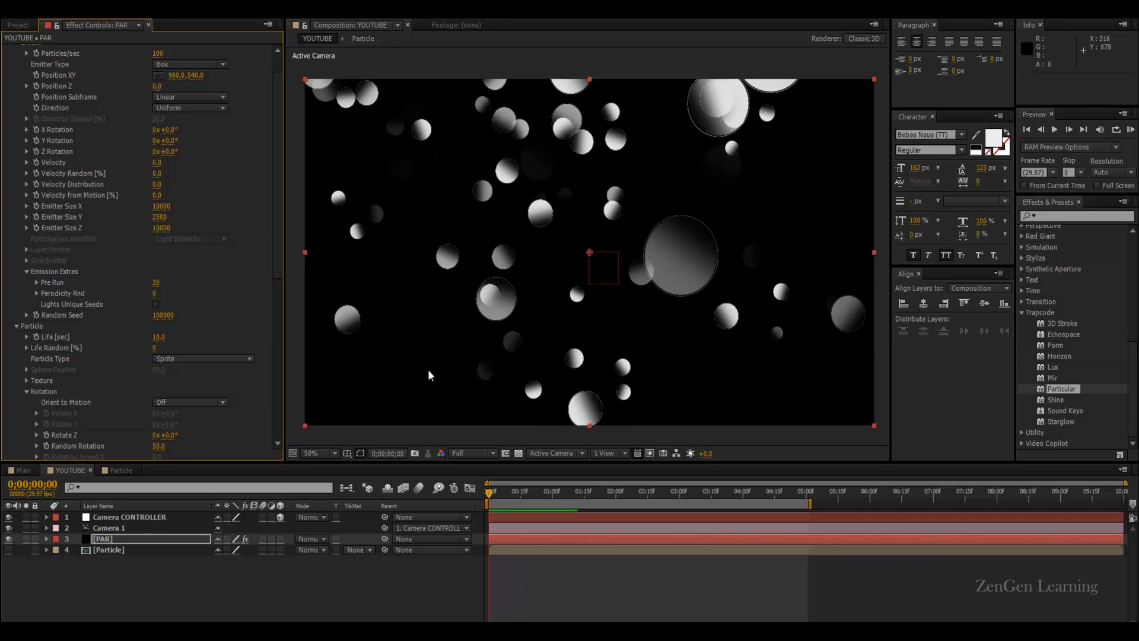
{"action": "key", "text": "slash"}
{"action": "left_click_drag", "start_coordinate": [490, 492], "coordinate": [443, 496]}
{"action": "key", "text": "comma"}
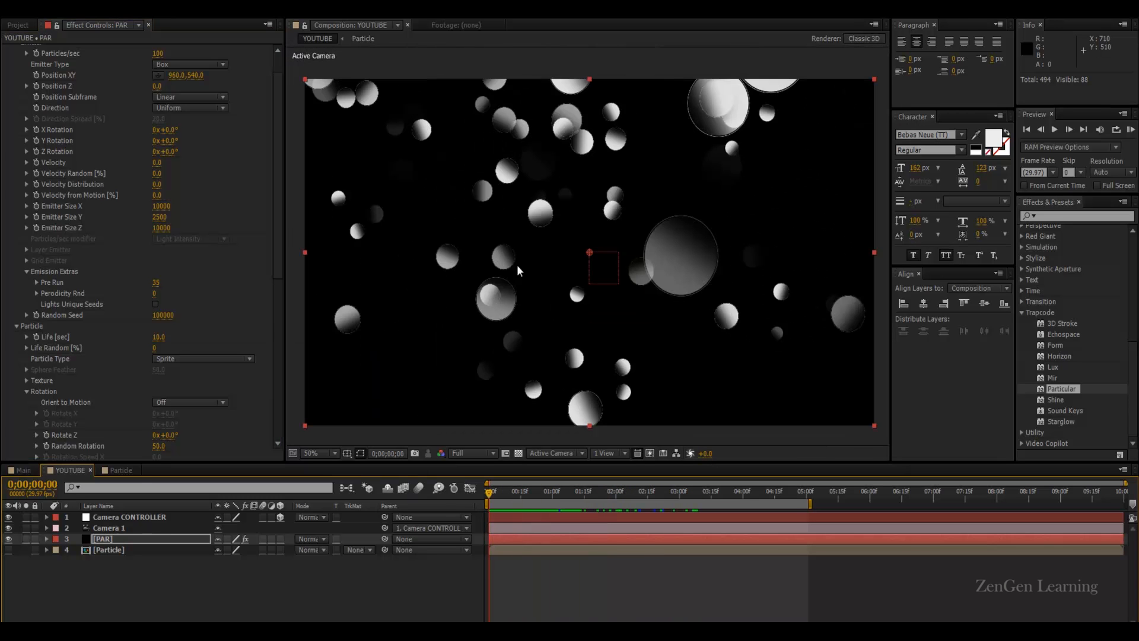
- Start keyframing the Position of the Camera CONTROLLER layer at 0;00;00;00
{"action": "left_click", "coordinate": [135, 609]}
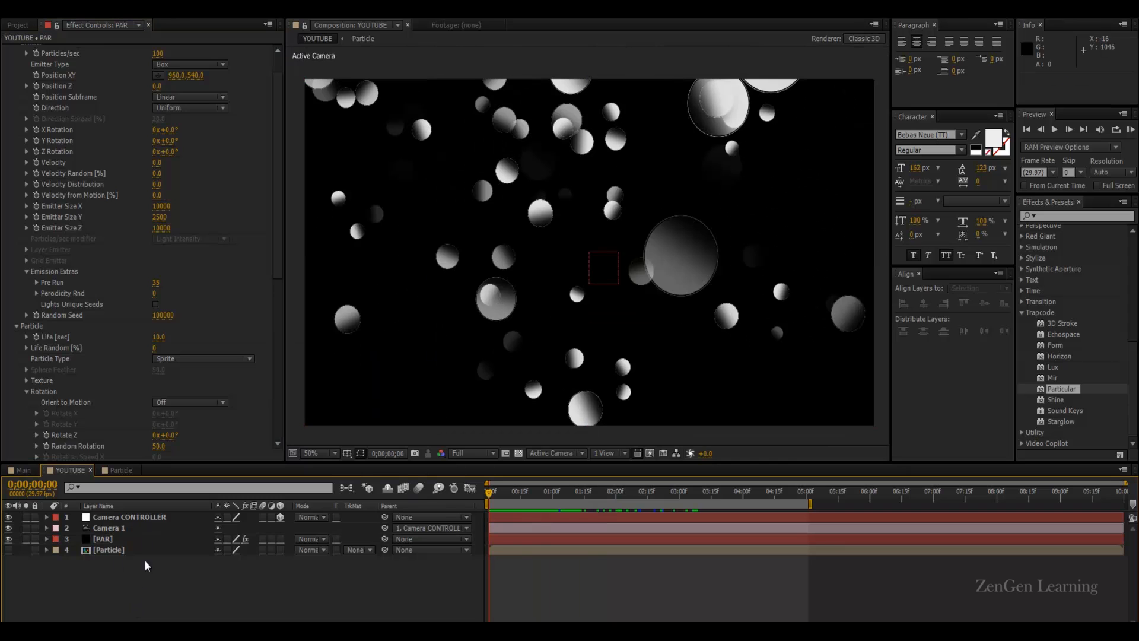
{"action": "left_click", "coordinate": [129, 516]}
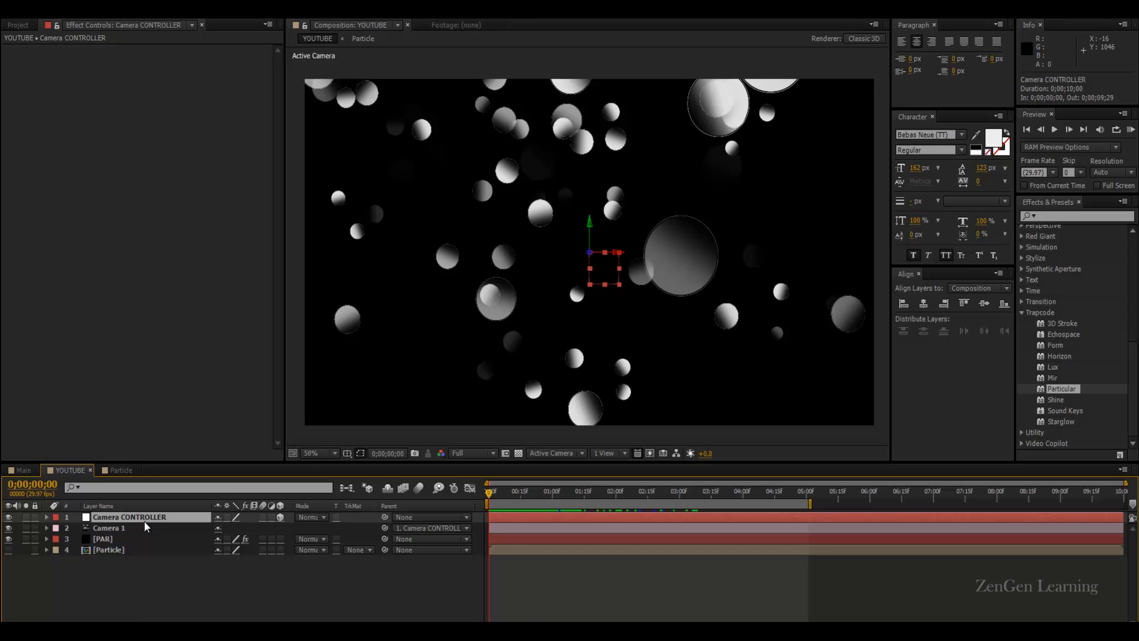
{"action": "key", "text": "p"}
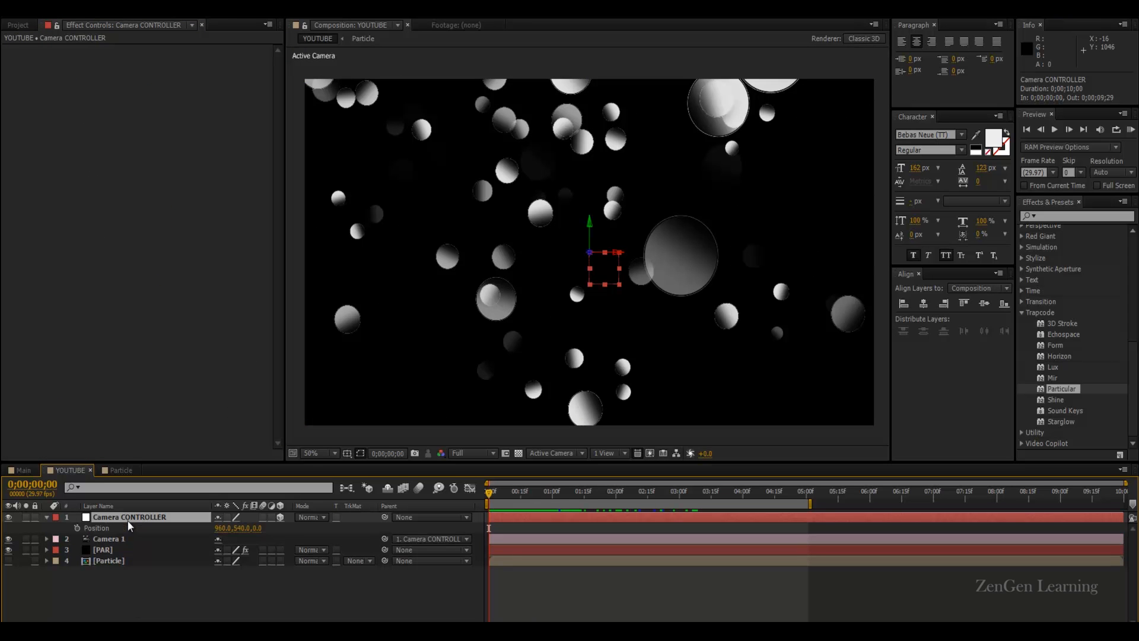
{"action": "left_click", "coordinate": [77, 527]}
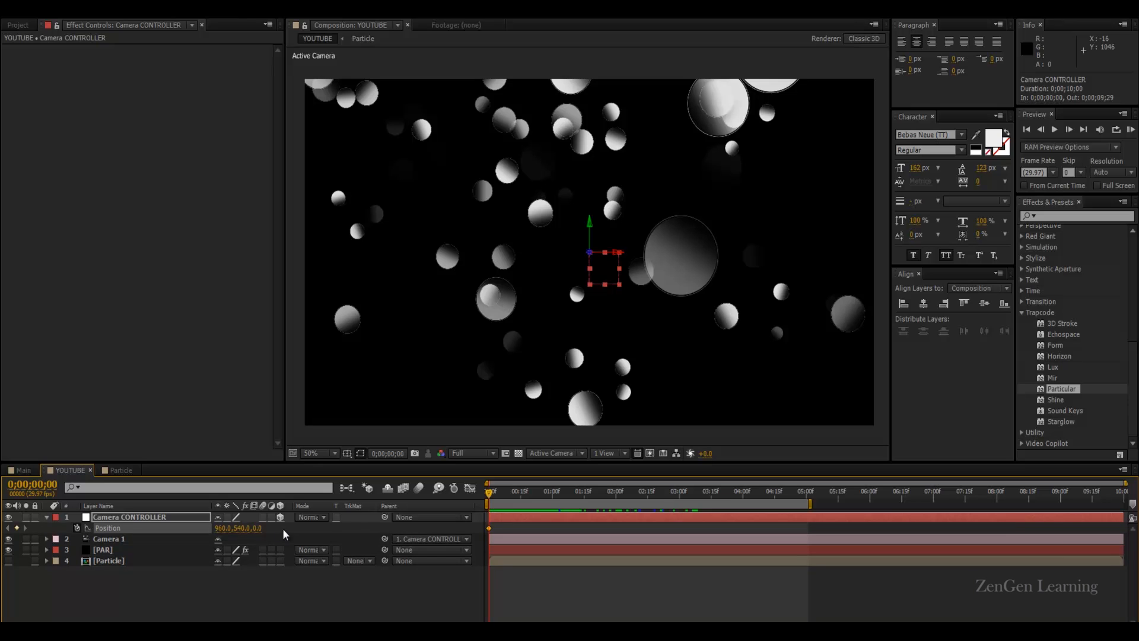
- Check the camera movement in the reference video, and set the Camera CONTROLLER's Z position to 5000 at the first frame
{"action": "left_click", "coordinate": [283, 630]}
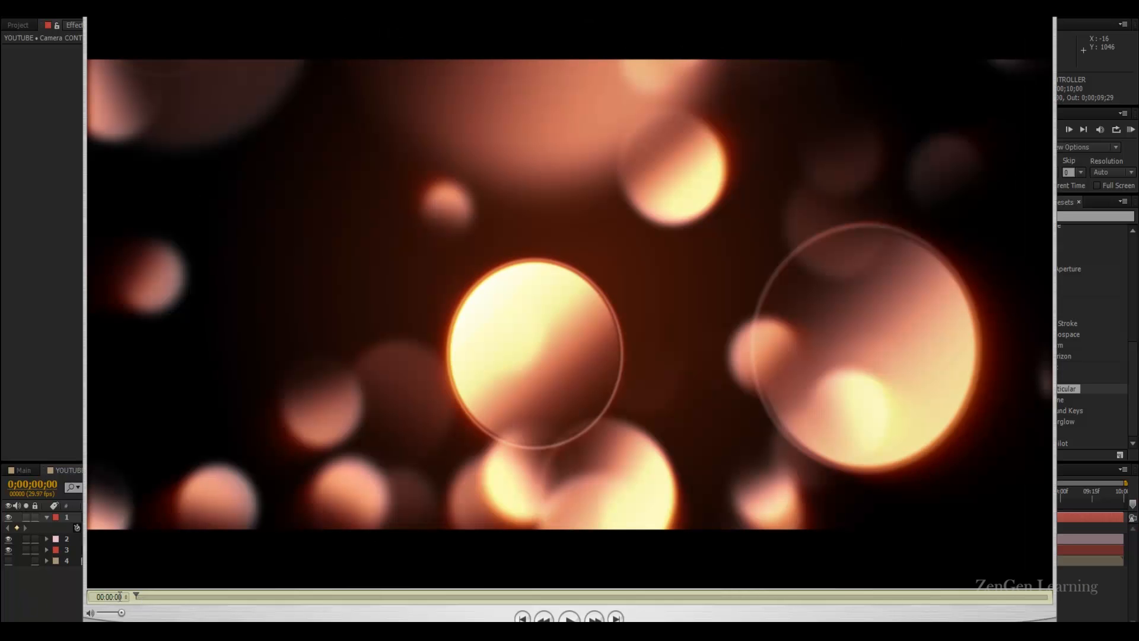
{"action": "mouse_move", "coordinate": [138, 597]}
{"action": "left_mouse_down"}
{"action": "mouse_move", "coordinate": [401, 593]}
{"action": "mouse_move", "coordinate": [137, 596]}
{"action": "left_mouse_up"}
{"action": "key", "text": "alt+Tab"}
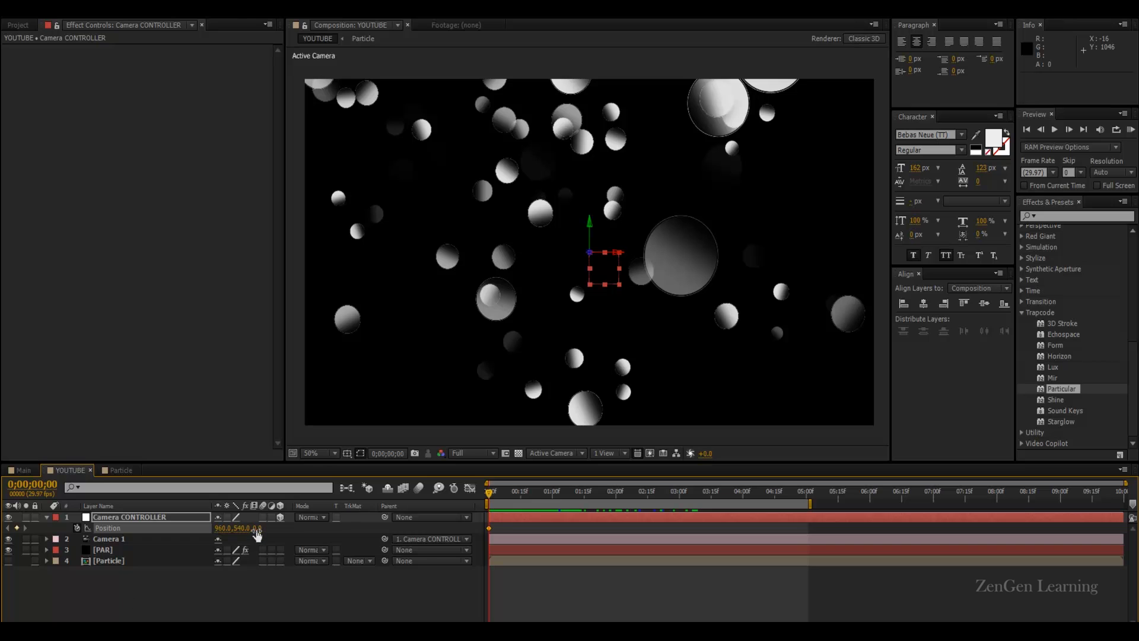
{"action": "left_click", "coordinate": [257, 528]}
{"action": "type", "text": "5000"}
{"action": "key", "text": "Return"}
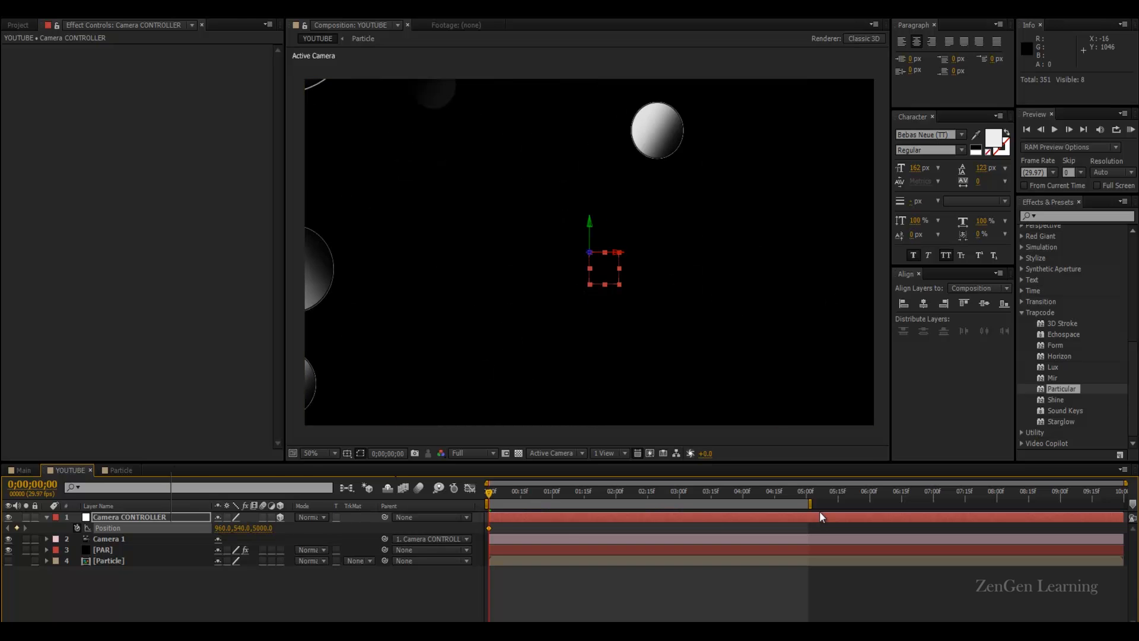
- Reset the Camera CONTROLLER's Position to 960, 540, 0 at 0;00;09;29 and preview the camera move
{"action": "left_click", "coordinate": [1090, 492]}
{"action": "left_click_drag", "start_coordinate": [1108, 494], "coordinate": [1136, 494]}
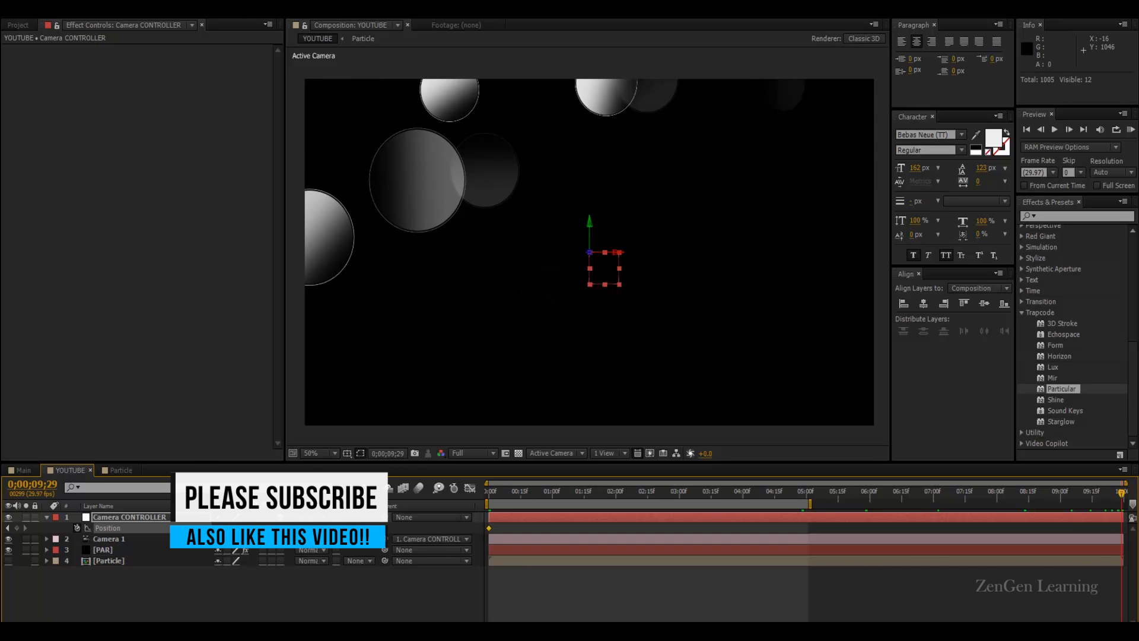
{"action": "right_click", "coordinate": [180, 526]}
{"action": "left_click", "coordinate": [205, 487]}
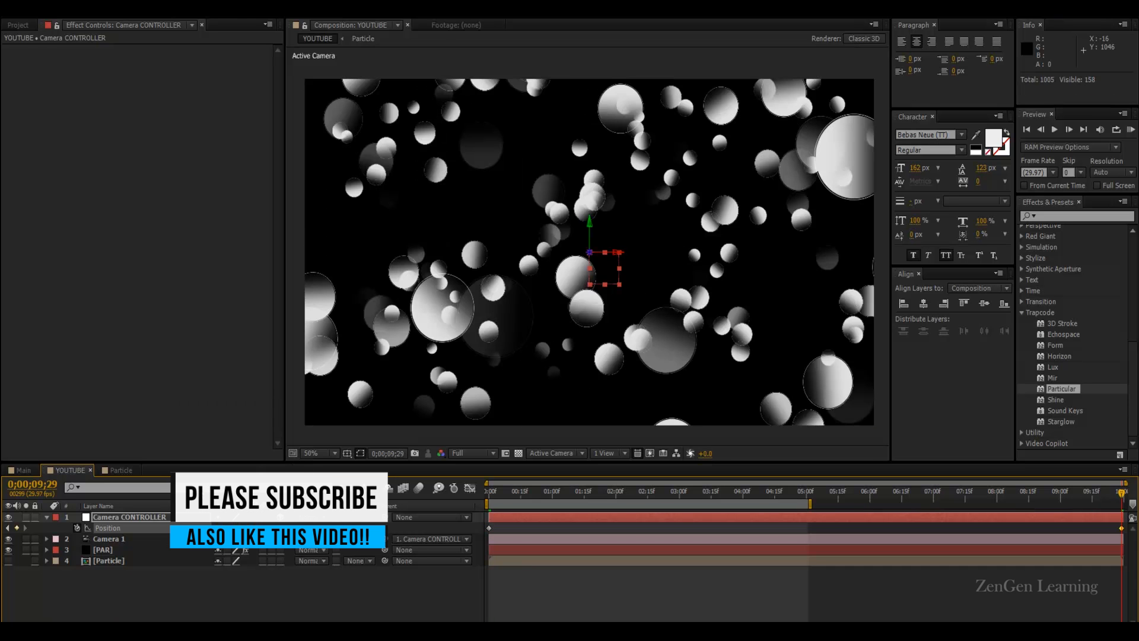
{"action": "key", "text": "KP_0"}
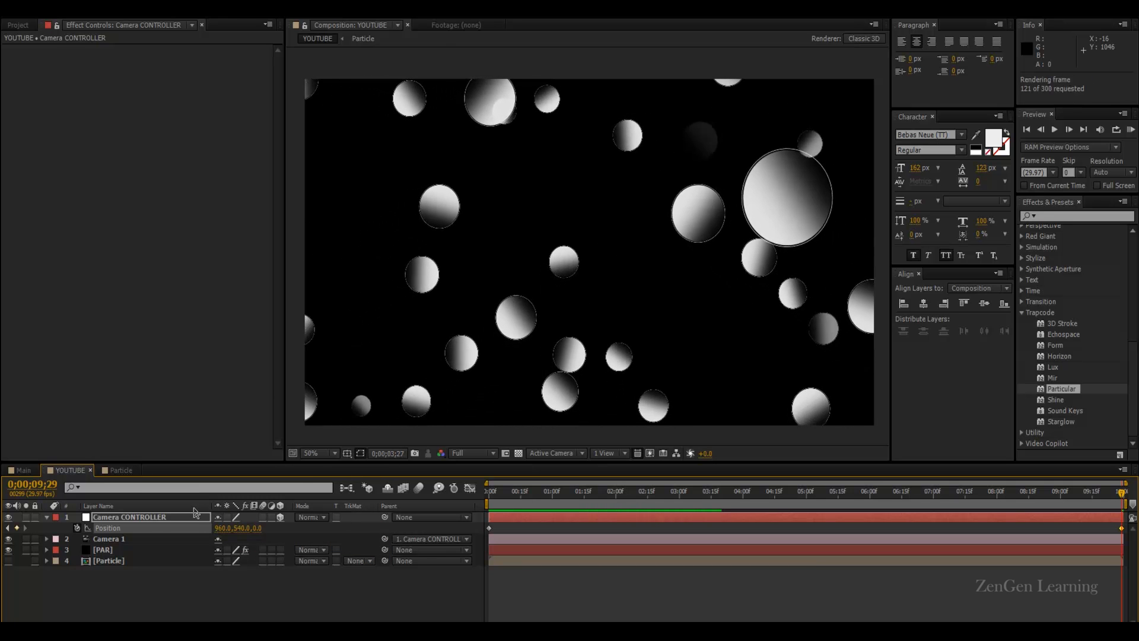
- Start keyframing the Camera CONTROLLER's Z Rotation at 0;00;00;00 with a value of 180°
{"action": "left_click_drag", "start_coordinate": [519, 492], "coordinate": [641, 502]}
{"action": "left_click_drag", "start_coordinate": [671, 491], "coordinate": [1122, 491]}
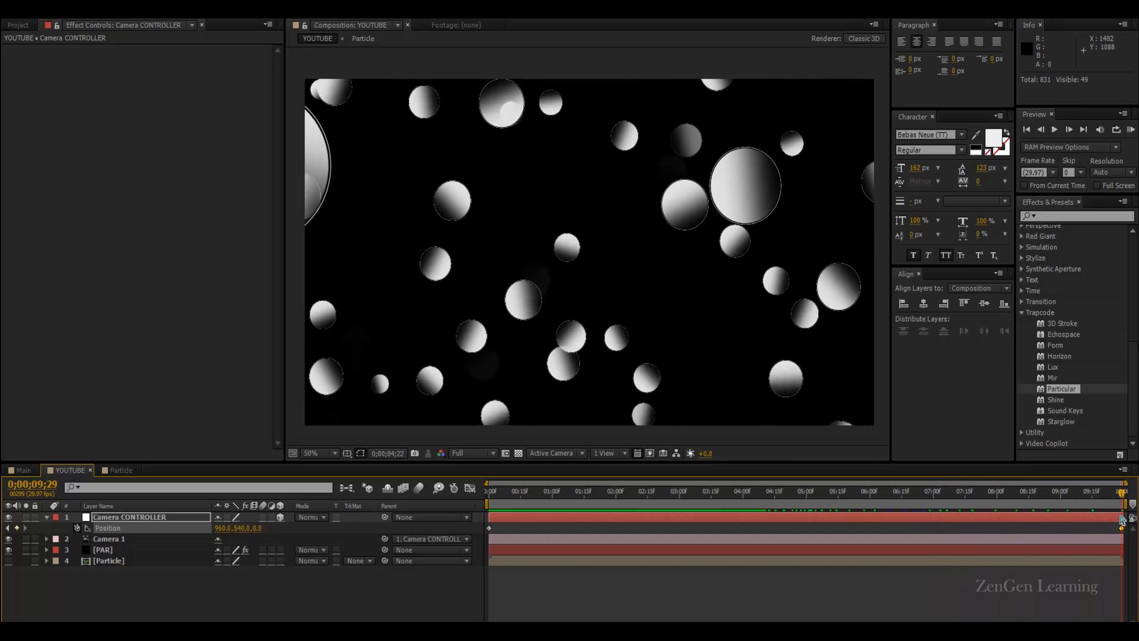
{"action": "left_click", "coordinate": [487, 492]}
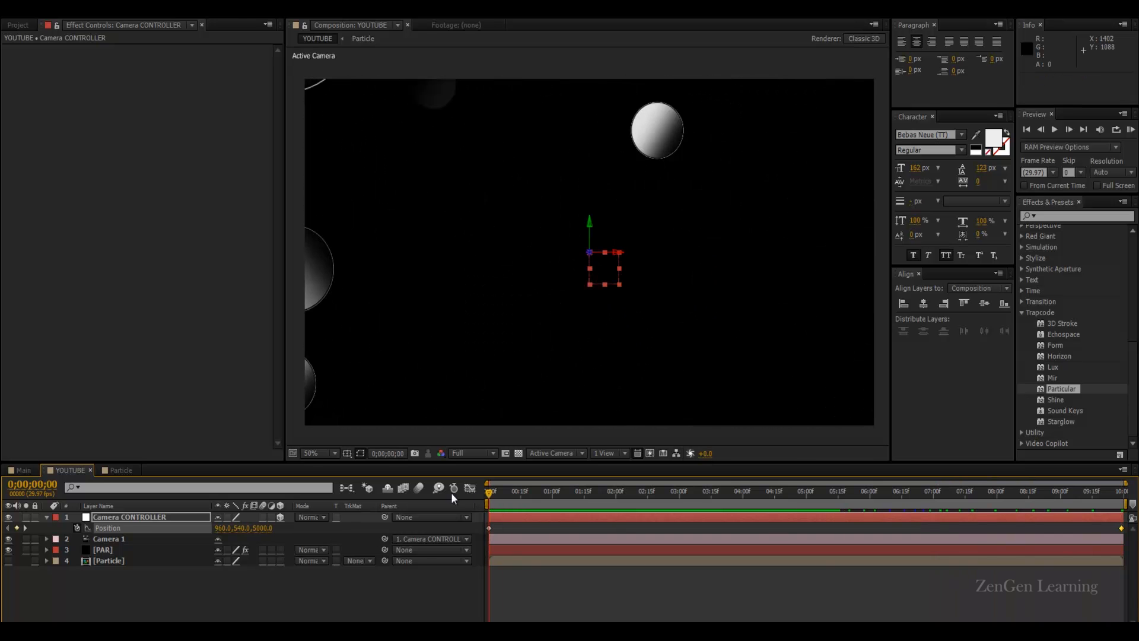
{"action": "left_click", "coordinate": [108, 518]}
{"action": "key", "text": "shift+r"}
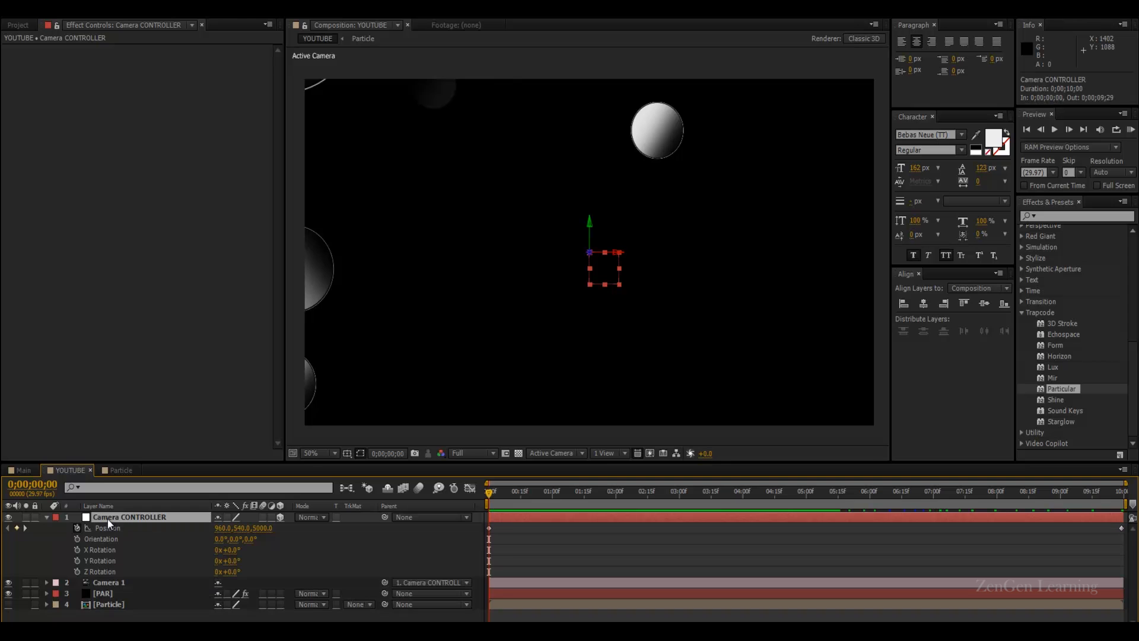
{"action": "left_click", "coordinate": [76, 571]}
{"action": "left_click", "coordinate": [232, 571]}
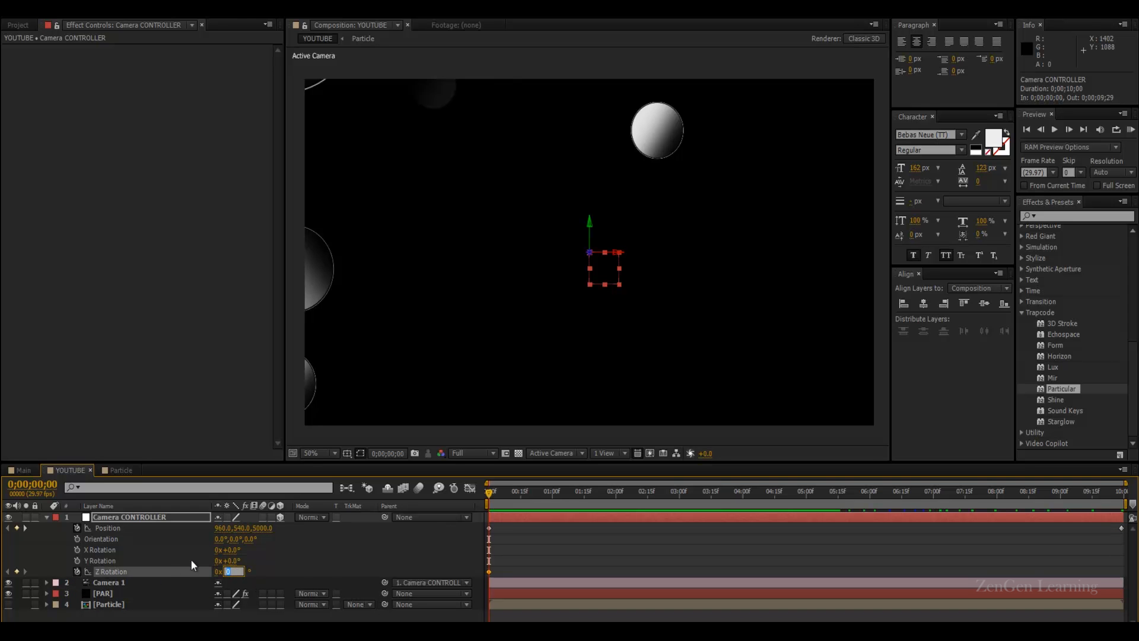
{"action": "type", "text": "180"}
{"action": "key", "text": "Return"}
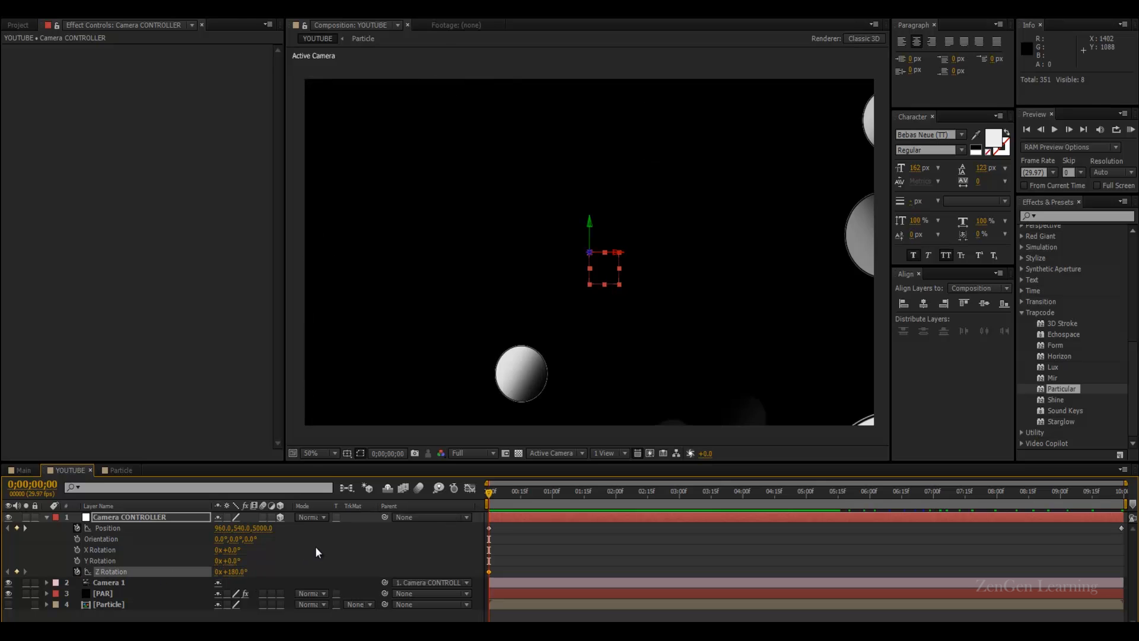
- Reset the Camera CONTROLLER's Z Rotation to 0° at 0;00;09;29 and preview the rotating camera move
{"action": "left_click_drag", "start_coordinate": [499, 503], "coordinate": [1122, 493]}
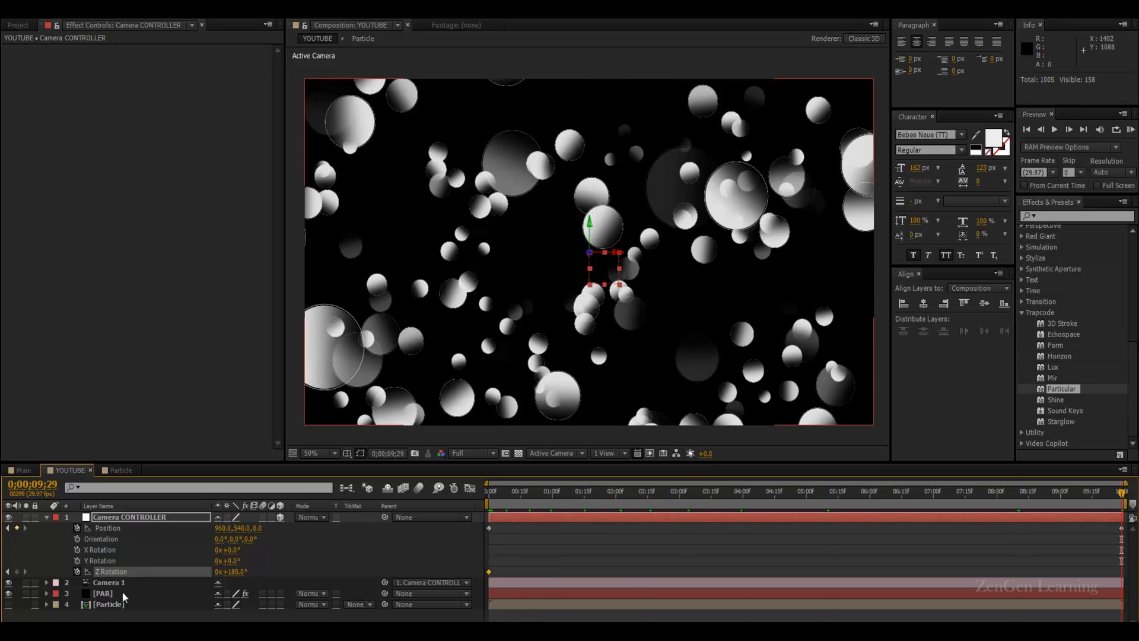
{"action": "right_click", "coordinate": [146, 571]}
{"action": "left_click", "coordinate": [178, 536]}
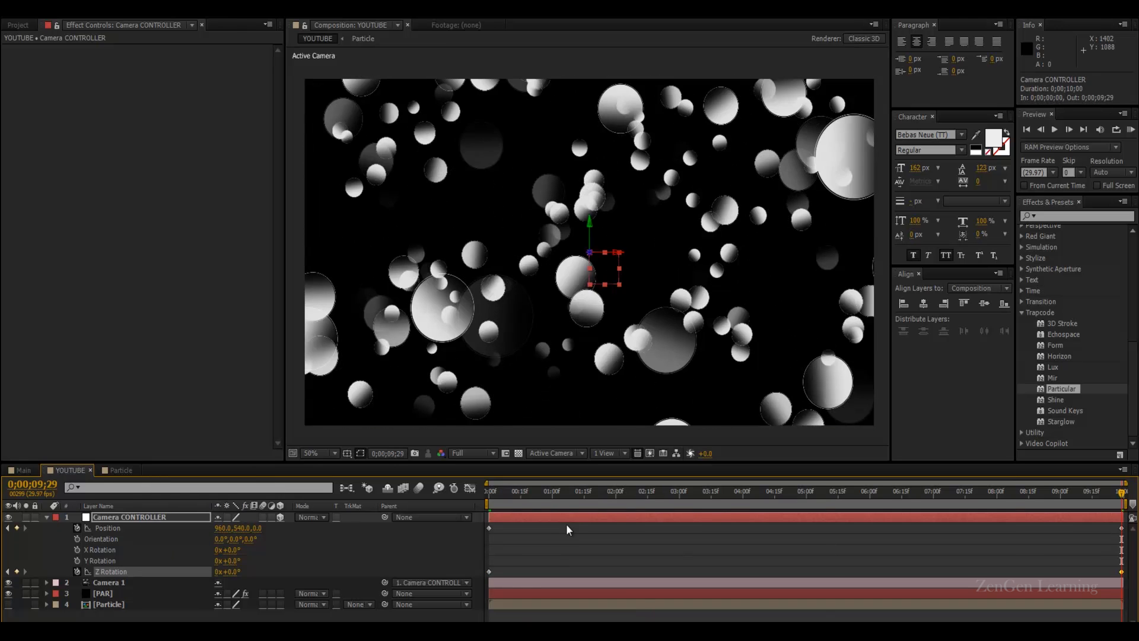
{"action": "key", "text": "space"}
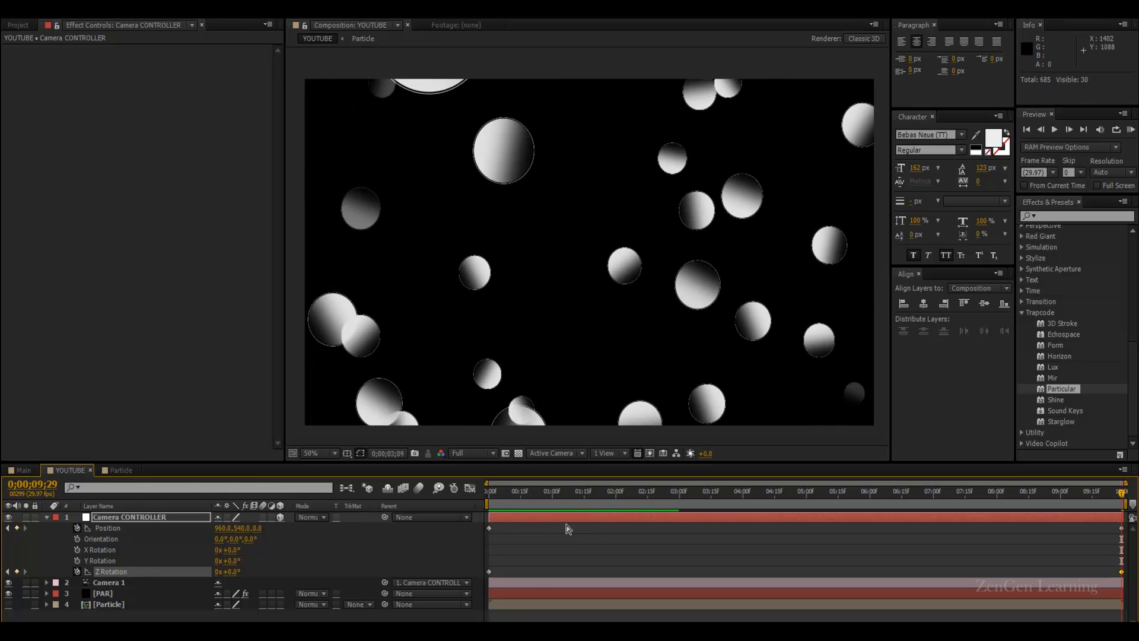
{"action": "key", "text": "space"}
- Set the Camera CONTROLLER's Z position to 3500 at the first frame, preview the move, and collapse the layer's properties
{"action": "left_click_drag", "start_coordinate": [502, 492], "coordinate": [439, 492]}
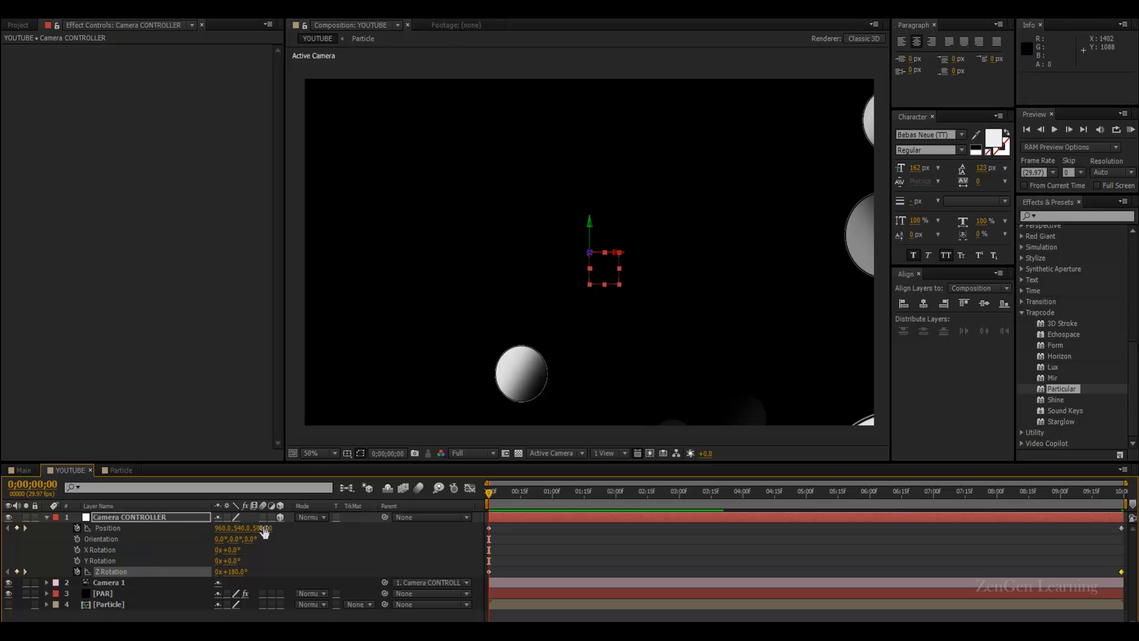
{"action": "type", "text": "3500"}
{"action": "key", "text": "Return"}
{"action": "key", "text": "space"}
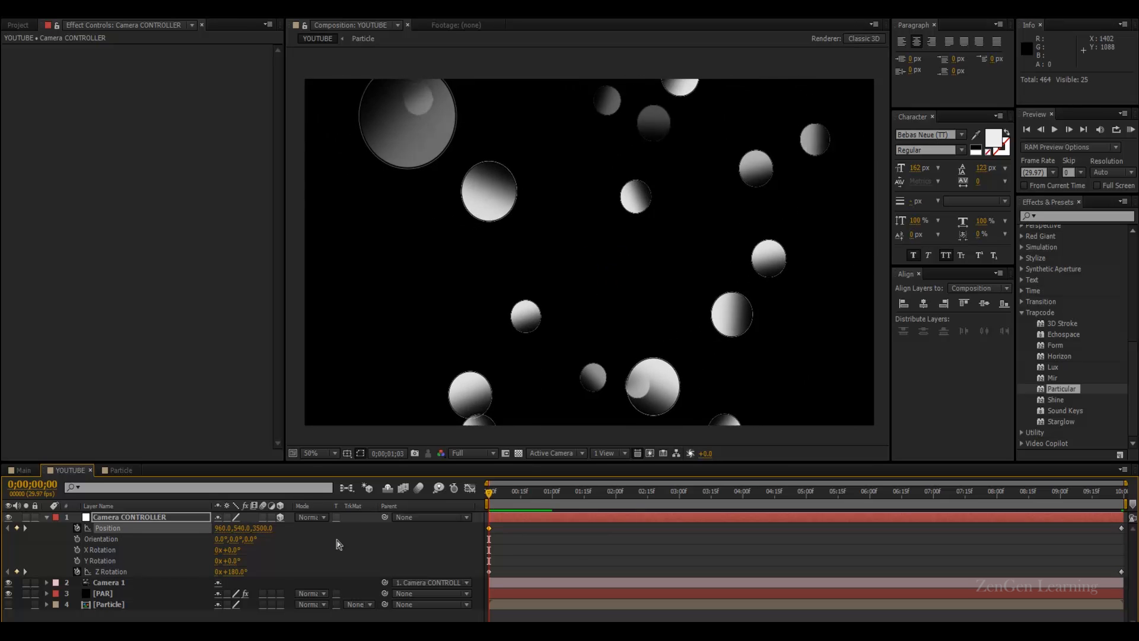
{"action": "key", "text": "space"}
{"action": "left_click_drag", "start_coordinate": [580, 491], "coordinate": [984, 490]}
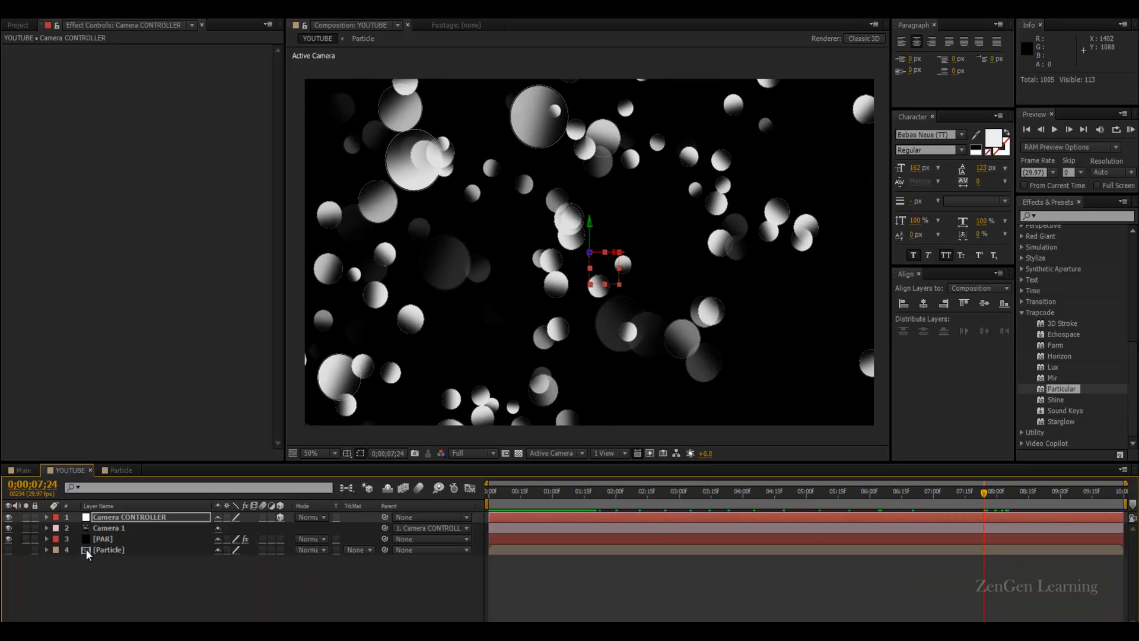
{"action": "left_click", "coordinate": [47, 516]}
- Examine the blur of the circles in the reference video, and turn on Depth of Field for Camera 1
{"action": "left_click", "coordinate": [147, 573]}
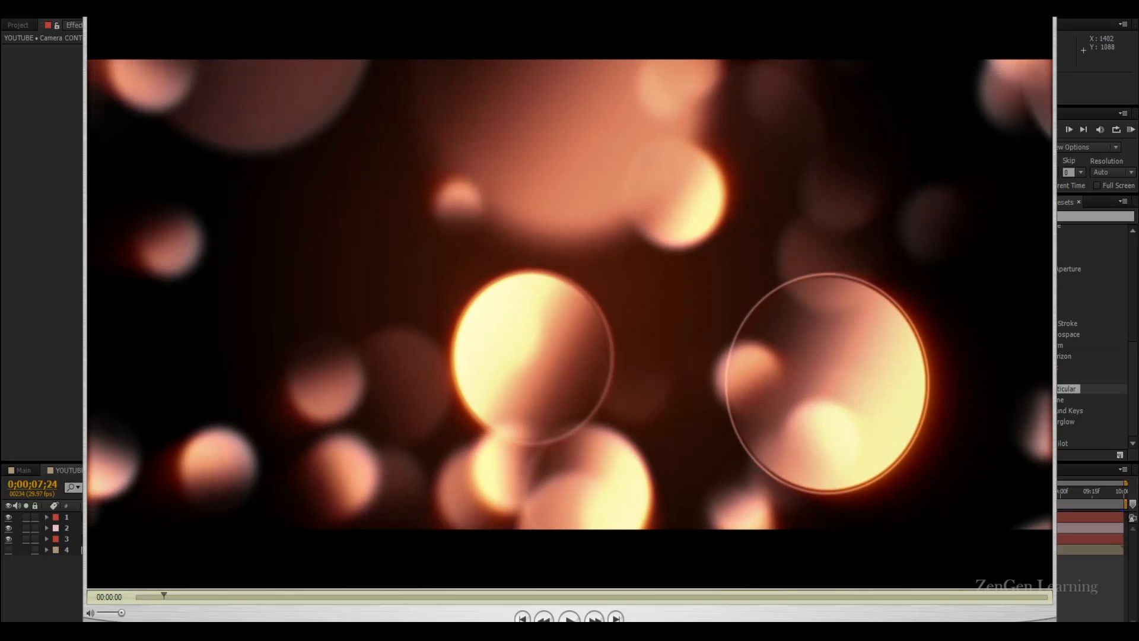
{"action": "left_click_drag", "start_coordinate": [183, 602], "coordinate": [279, 599]}
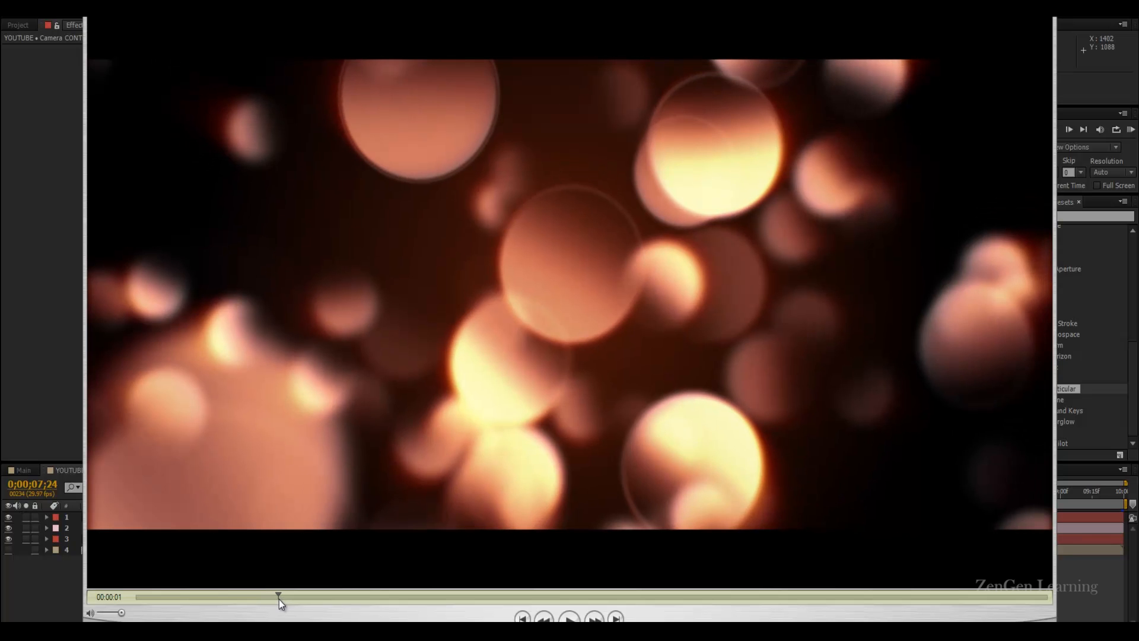
{"action": "left_click_drag", "start_coordinate": [279, 599], "coordinate": [415, 597]}
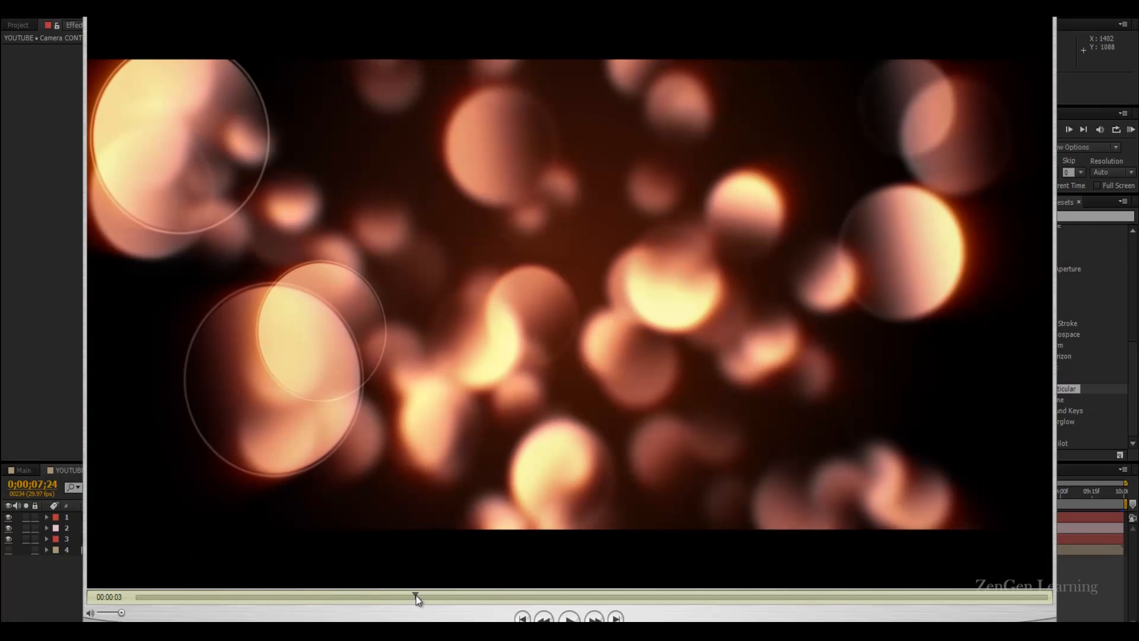
{"action": "left_click", "coordinate": [28, 583]}
{"action": "key", "text": "alt+Tab"}
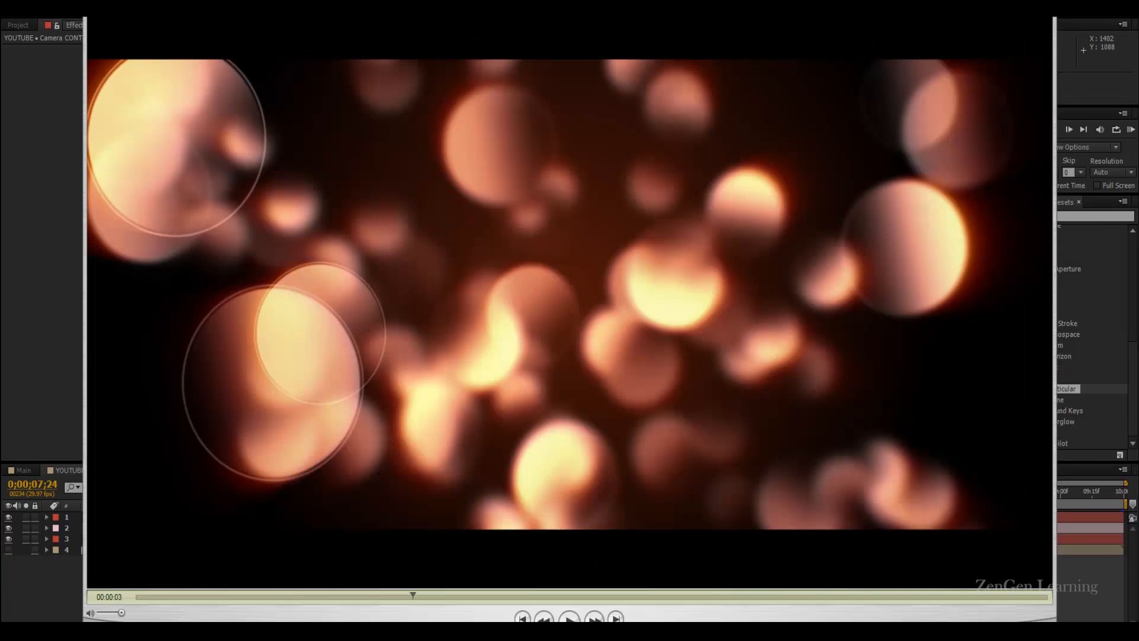
{"action": "left_click", "coordinate": [16, 596]}
{"action": "left_click", "coordinate": [124, 531]}
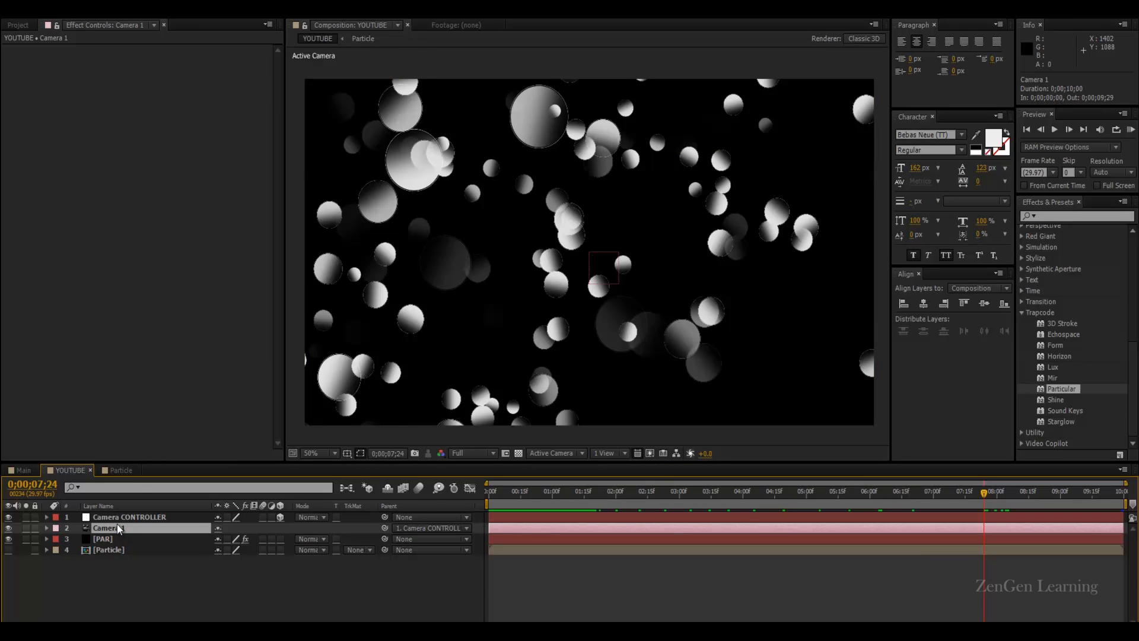
{"action": "key", "text": "a"}
{"action": "key", "text": "a"}
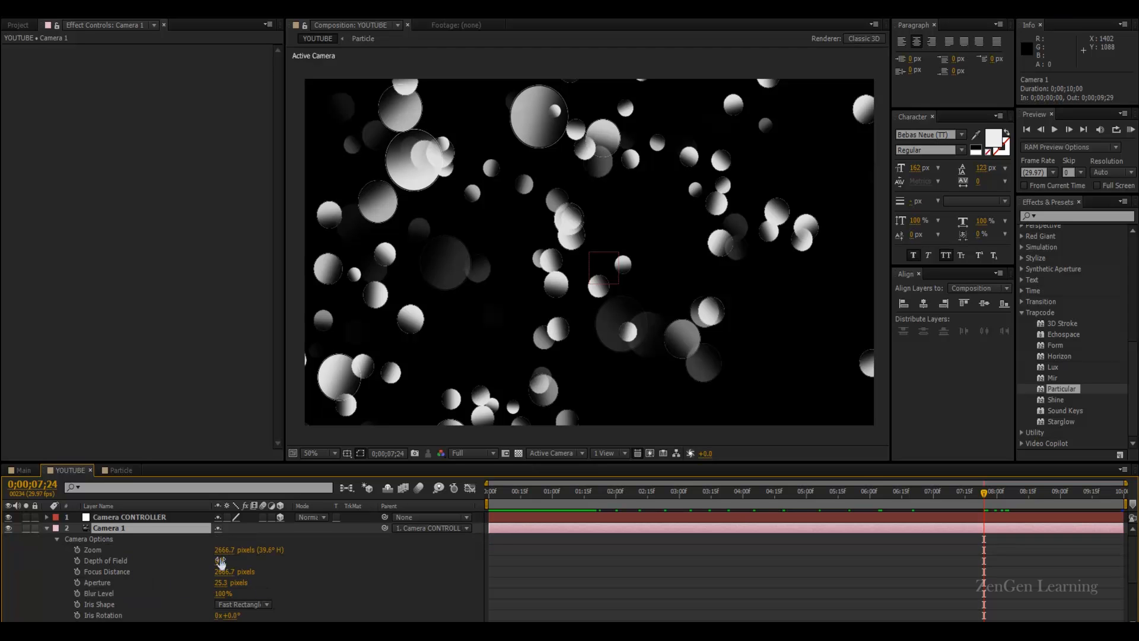
{"action": "left_click", "coordinate": [219, 561]}
{"action": "key", "text": "period"}
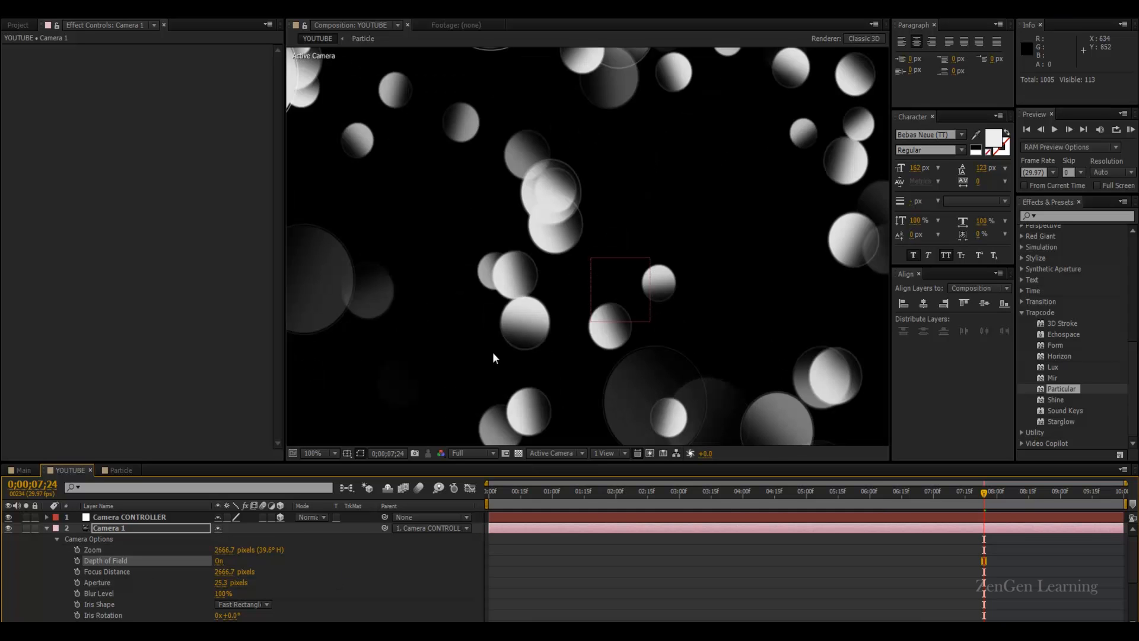
{"action": "key", "text": "comma"}
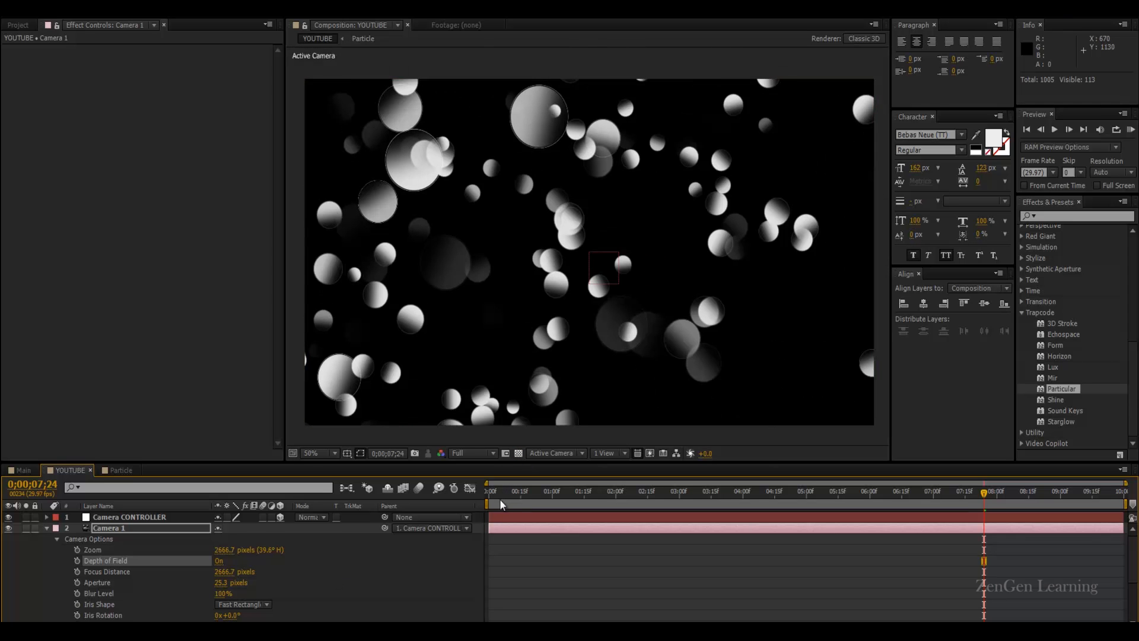
- Lower the composition's preview resolution to Quarter and inspect the blurred particles
{"action": "key", "text": "period"}
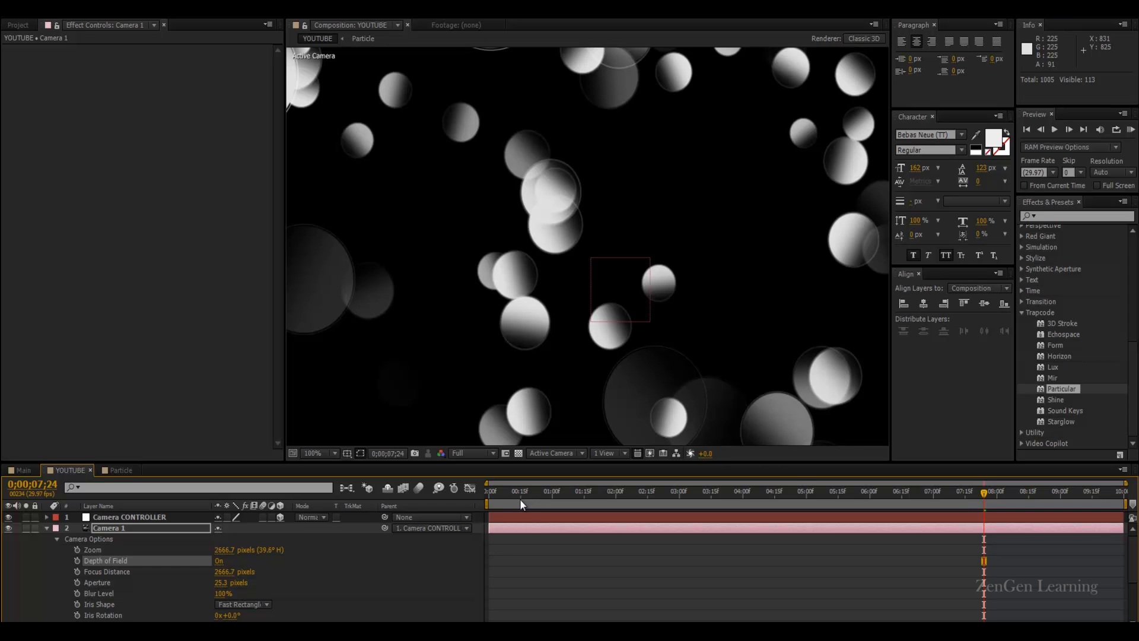
{"action": "left_click", "coordinate": [486, 452]}
{"action": "left_click", "coordinate": [487, 531]}
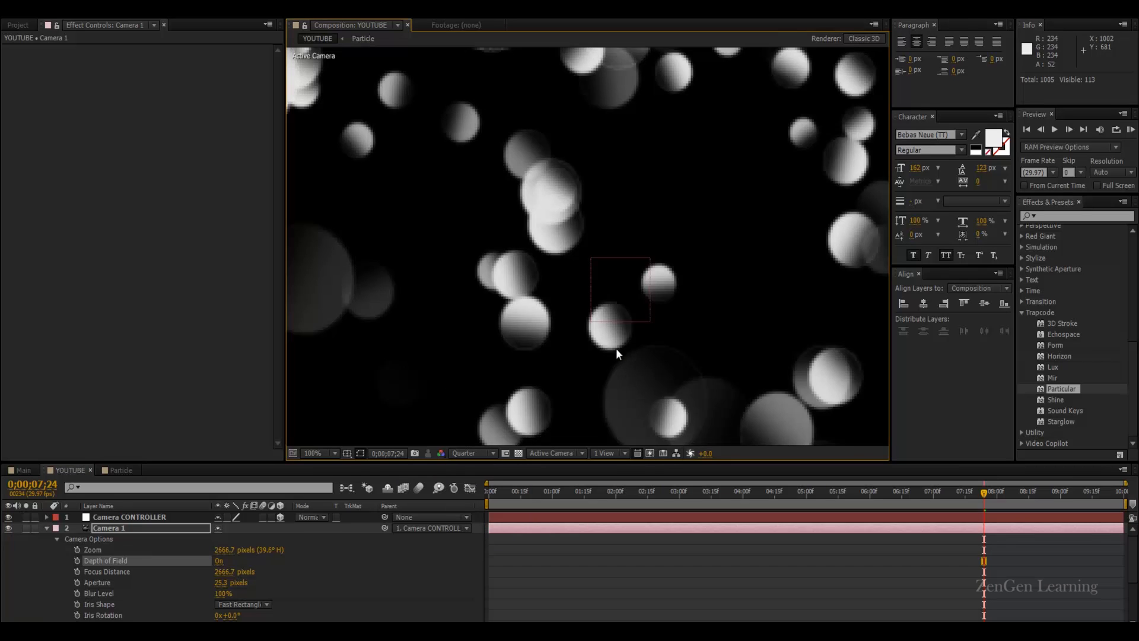
{"action": "key", "text": "comma"}
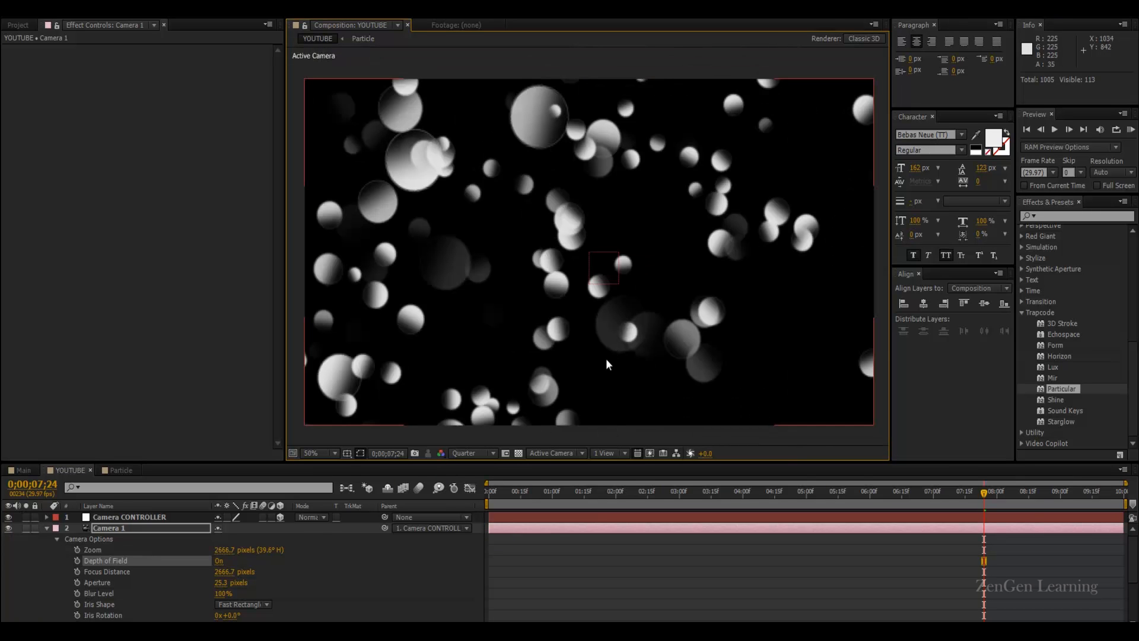
- Set Camera 1's Focus Distance to 2500 pixels and Aperture to 150 pixels, and inspect the last frame
{"action": "left_click", "coordinate": [223, 570]}
{"action": "type", "text": "2500"}
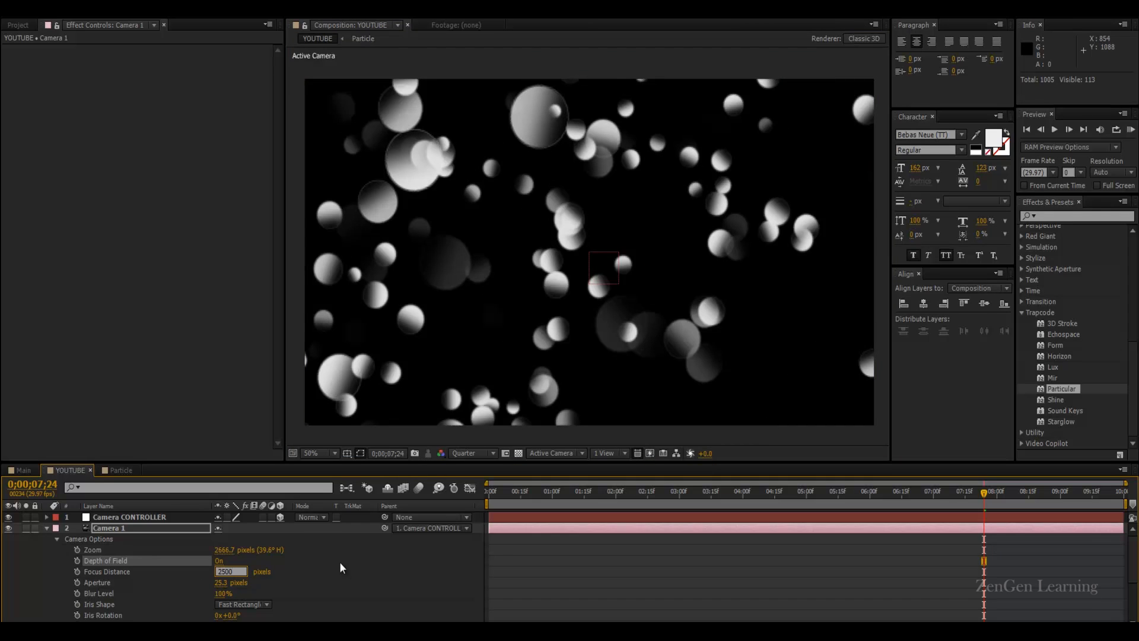
{"action": "key", "text": "Tab"}
{"action": "type", "text": "15"}
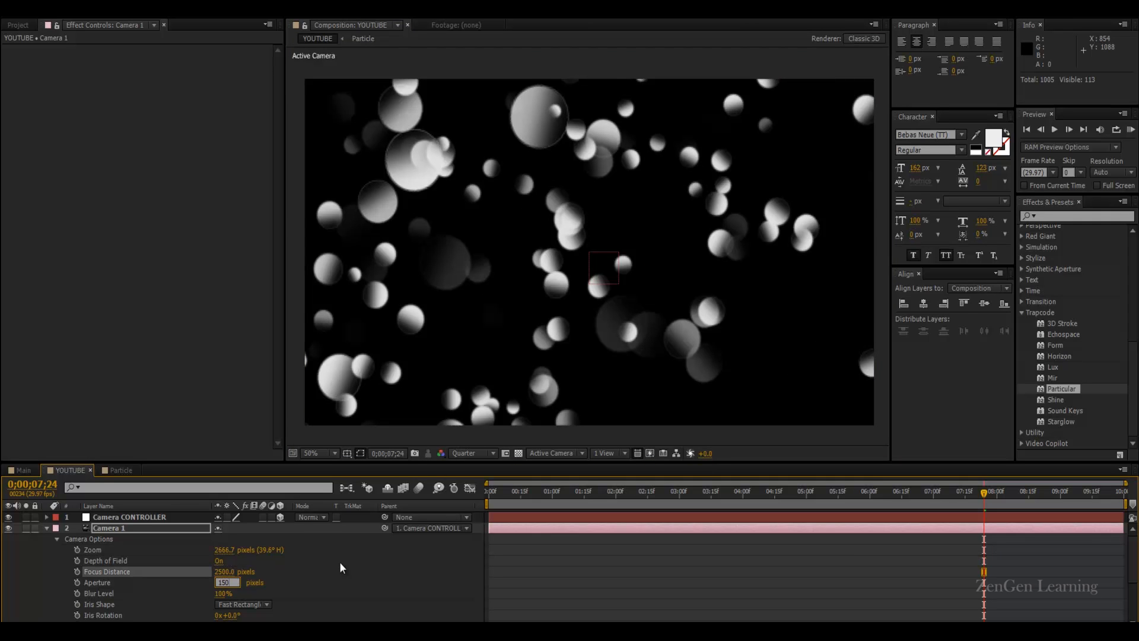
{"action": "key", "text": "Return"}
{"action": "left_click_drag", "start_coordinate": [506, 500], "coordinate": [1122, 490]}
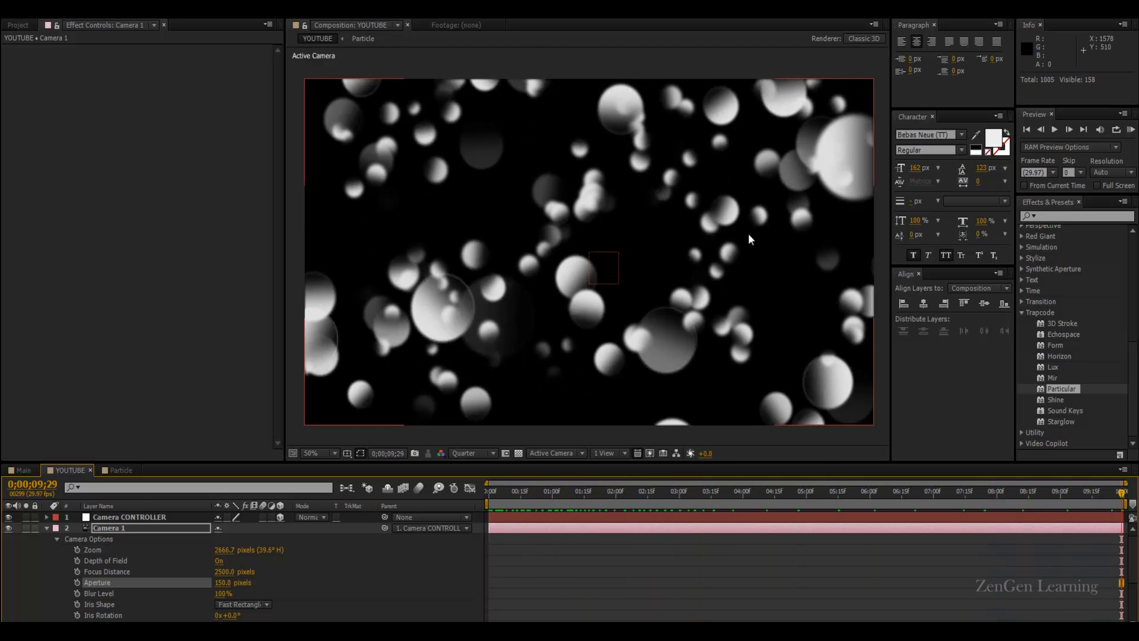
- Strengthen the depth-of-field blur by setting Camera 1's Aperture to 750 pixels
{"action": "left_click_drag", "start_coordinate": [245, 582], "coordinate": [604, 578]}
{"action": "left_click", "coordinate": [214, 583]}
{"action": "left_click", "coordinate": [221, 583]}
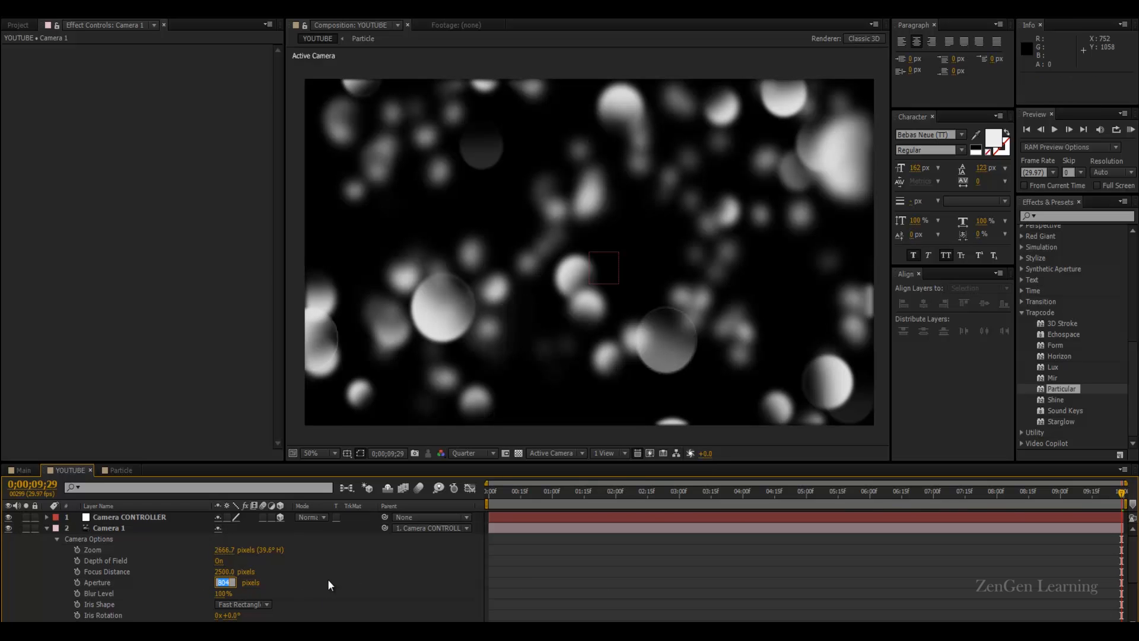
{"action": "type", "text": "750"}
{"action": "key", "text": "Return"}
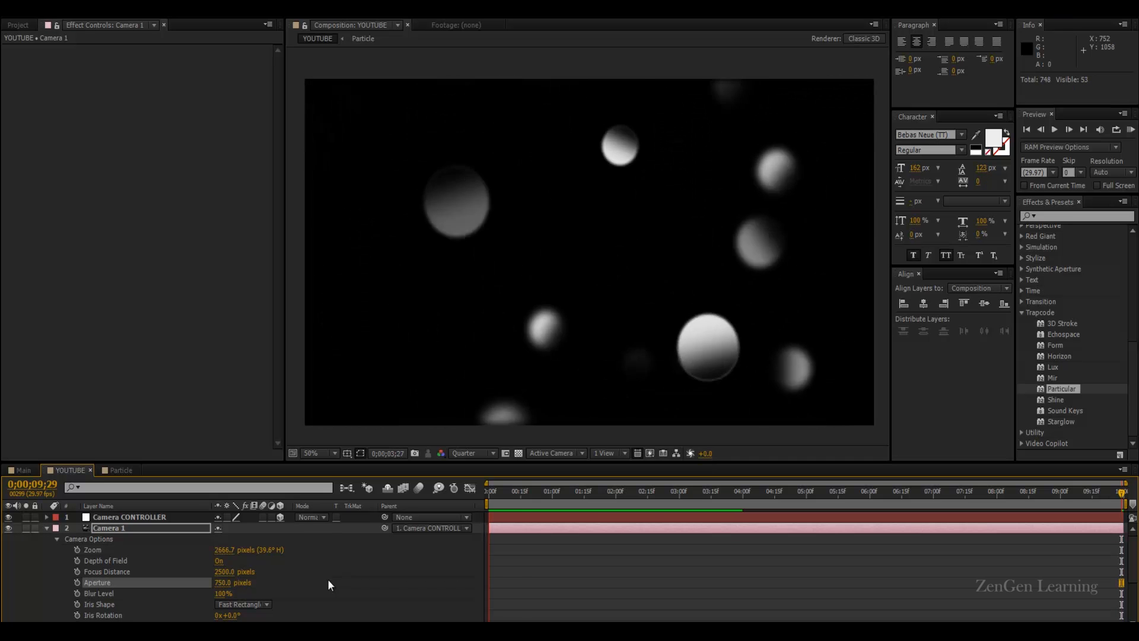
- Raise the composition's preview resolution to Half and inspect the blurred circles at 0;00;07;24 and the last frame
{"action": "left_click", "coordinate": [480, 455]}
{"action": "left_click", "coordinate": [484, 500]}
{"action": "left_click_drag", "start_coordinate": [514, 495], "coordinate": [983, 504]}
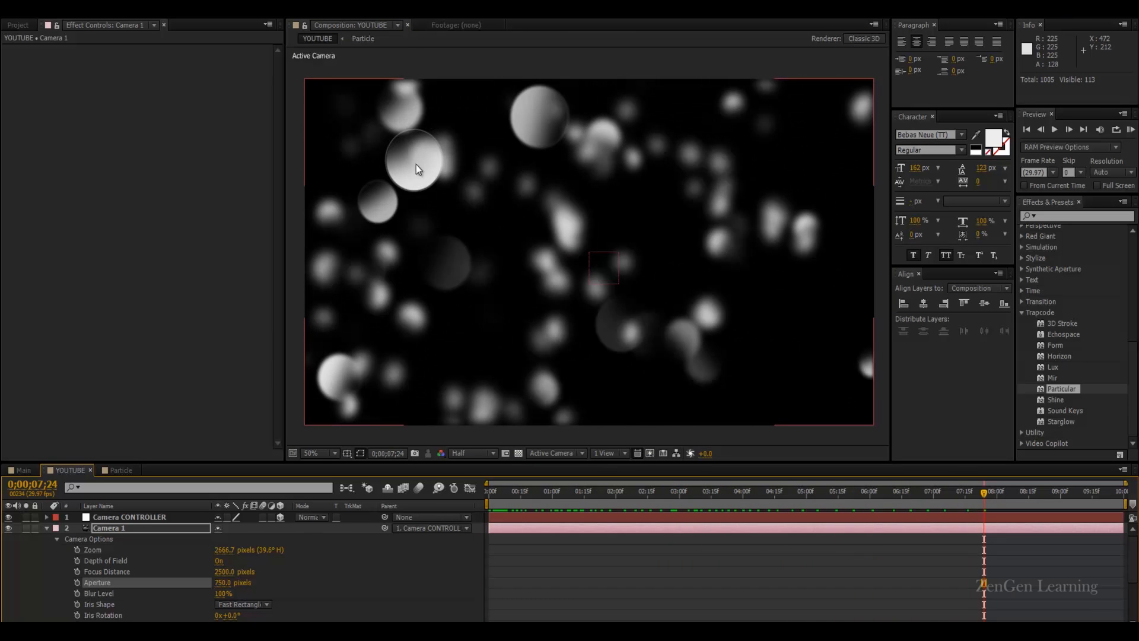
{"action": "left_click_drag", "start_coordinate": [1010, 500], "coordinate": [1132, 500]}
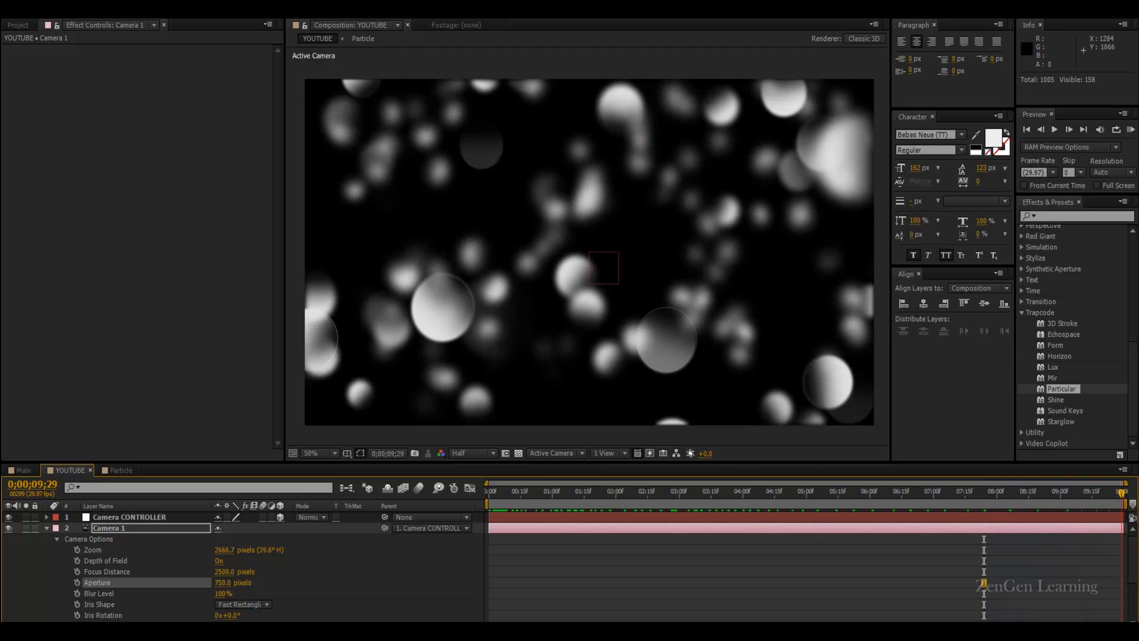
- Try 150 Particles/sec in the PAR layer's Particular emitter, and settle on 500
{"action": "left_click", "coordinate": [47, 527]}
{"action": "left_click", "coordinate": [105, 540]}
{"action": "left_click", "coordinate": [157, 83]}
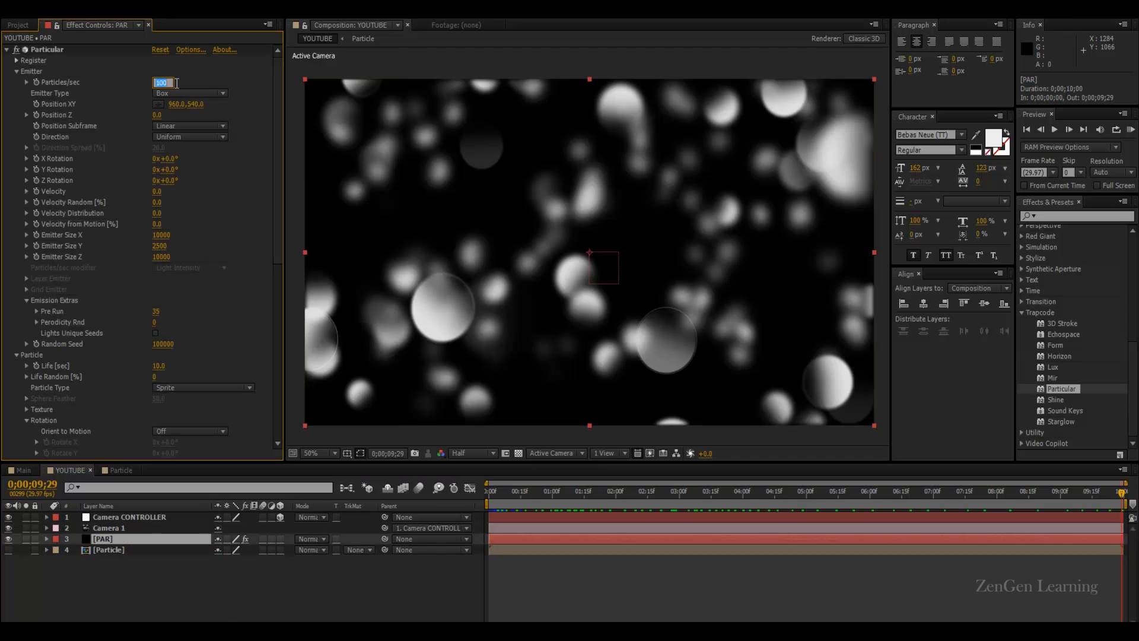
{"action": "type", "text": "150"}
{"action": "key", "text": "Return"}
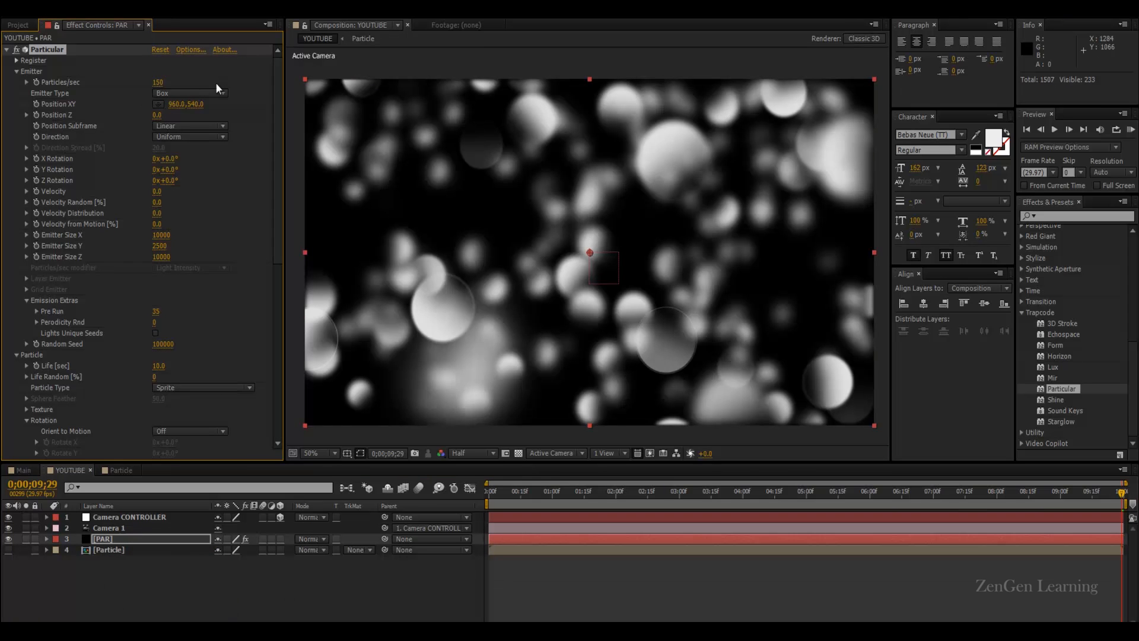
{"action": "left_click", "coordinate": [158, 82]}
{"action": "type", "text": "500"}
{"action": "key", "text": "Return"}
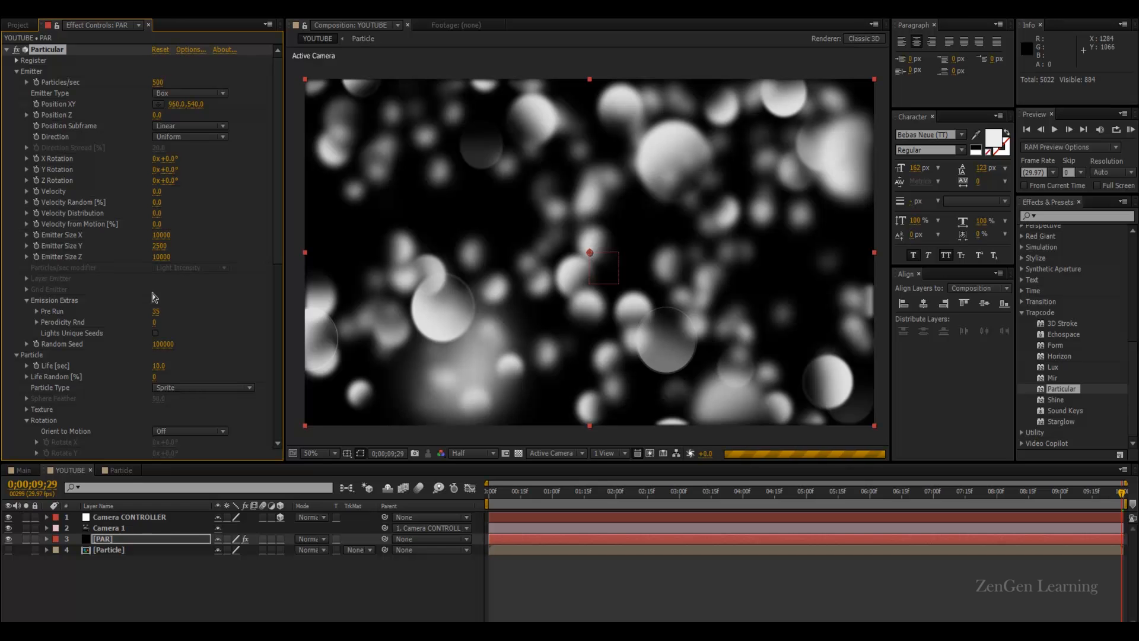
- Set the particle Size in the PAR layer's Particular effect to 100
{"action": "scroll", "coordinate": [113, 386], "scroll_direction": "down", "scroll_amount": 1}
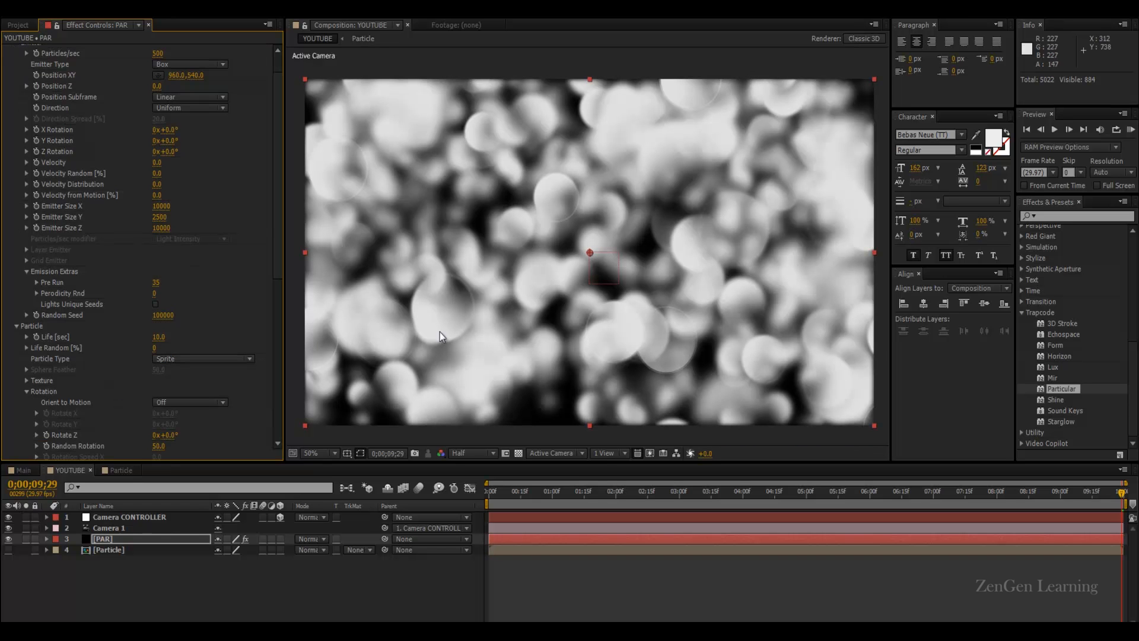
{"action": "scroll", "coordinate": [222, 289], "scroll_direction": "down", "scroll_amount": 1}
{"action": "scroll", "coordinate": [115, 353], "scroll_direction": "down", "scroll_amount": 3}
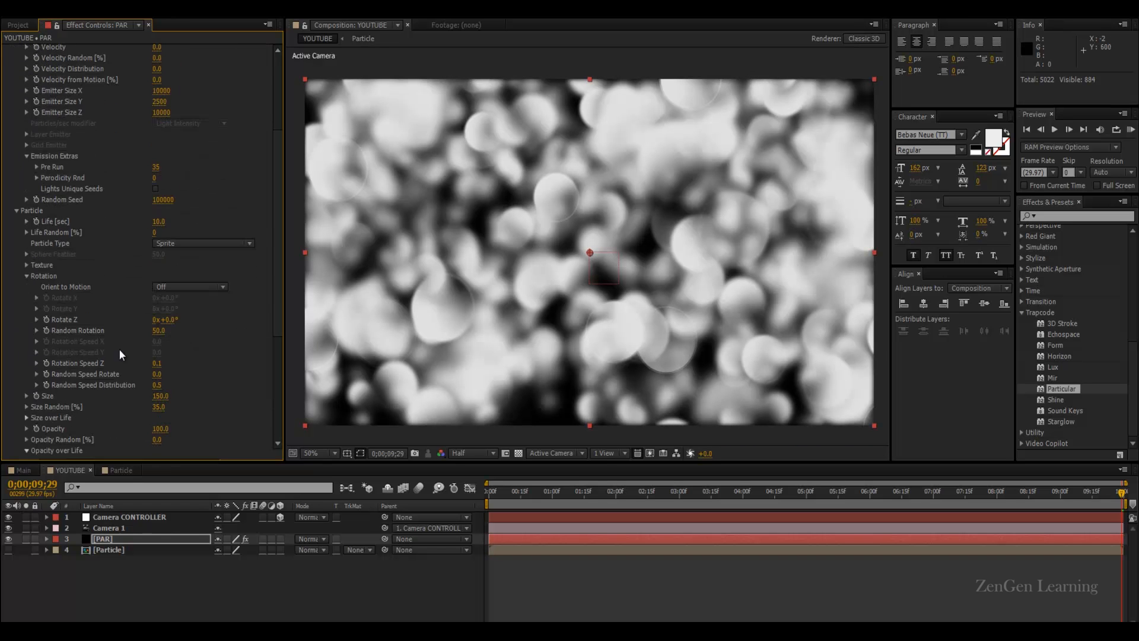
{"action": "left_click", "coordinate": [161, 396]}
{"action": "type", "text": "100"}
{"action": "key", "text": "Return"}
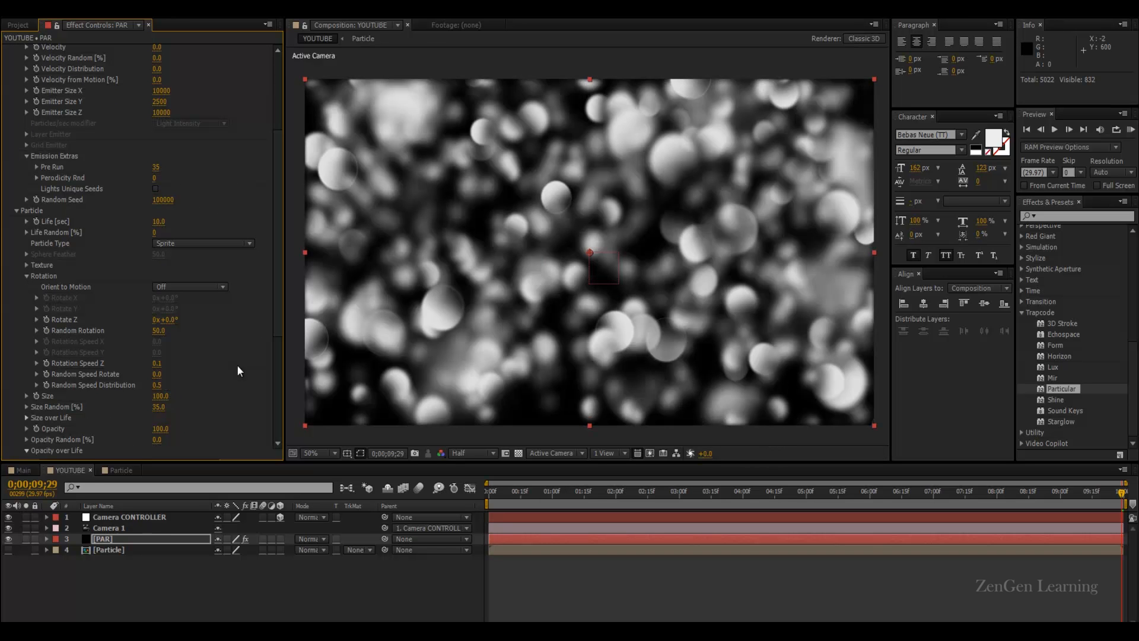
- Preview the animation, revert the recent PAR particle edits, and leave Particular's Particles/sec at 150
{"action": "key", "text": "KP_0"}
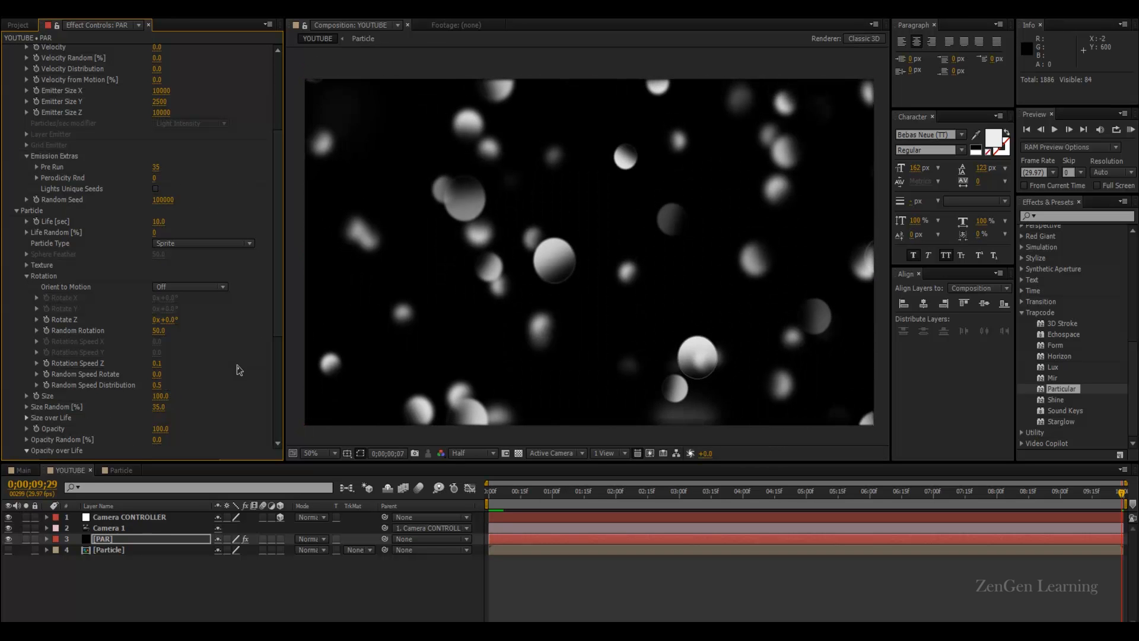
{"action": "key", "text": "space"}
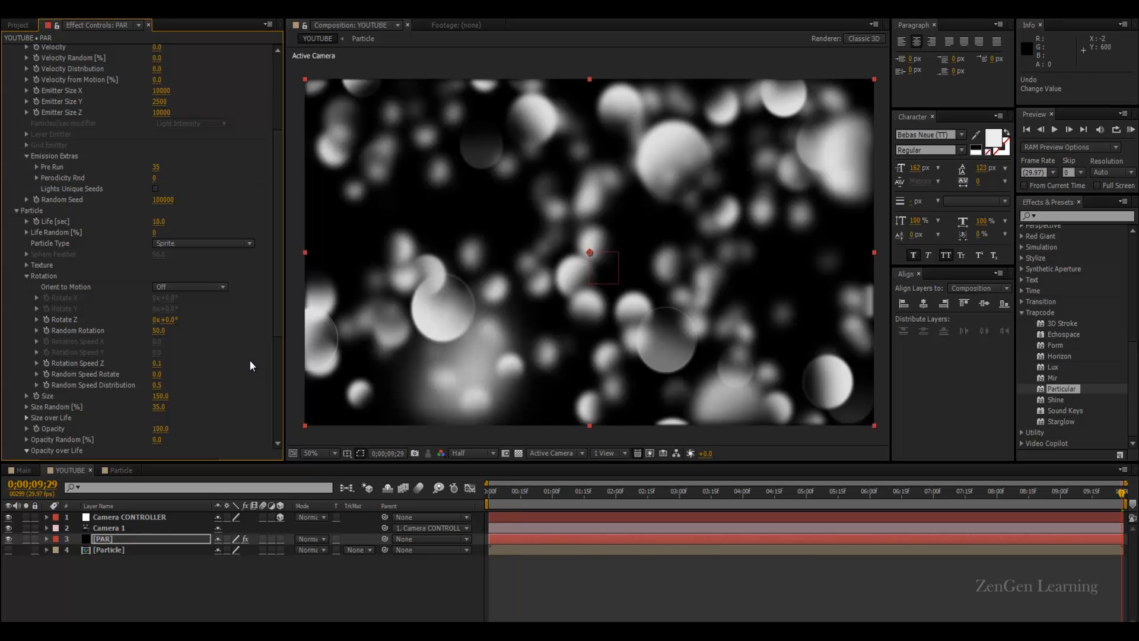
{"action": "scroll", "coordinate": [249, 359], "scroll_direction": "up", "scroll_amount": 5}
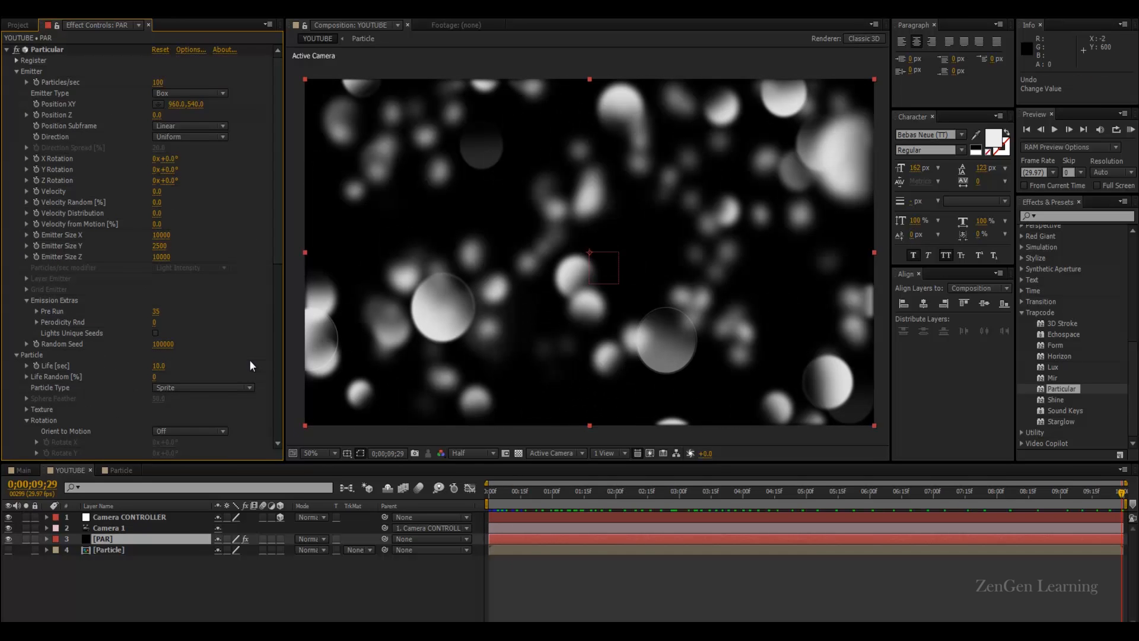
{"action": "key", "text": "ctrl+shift+z"}
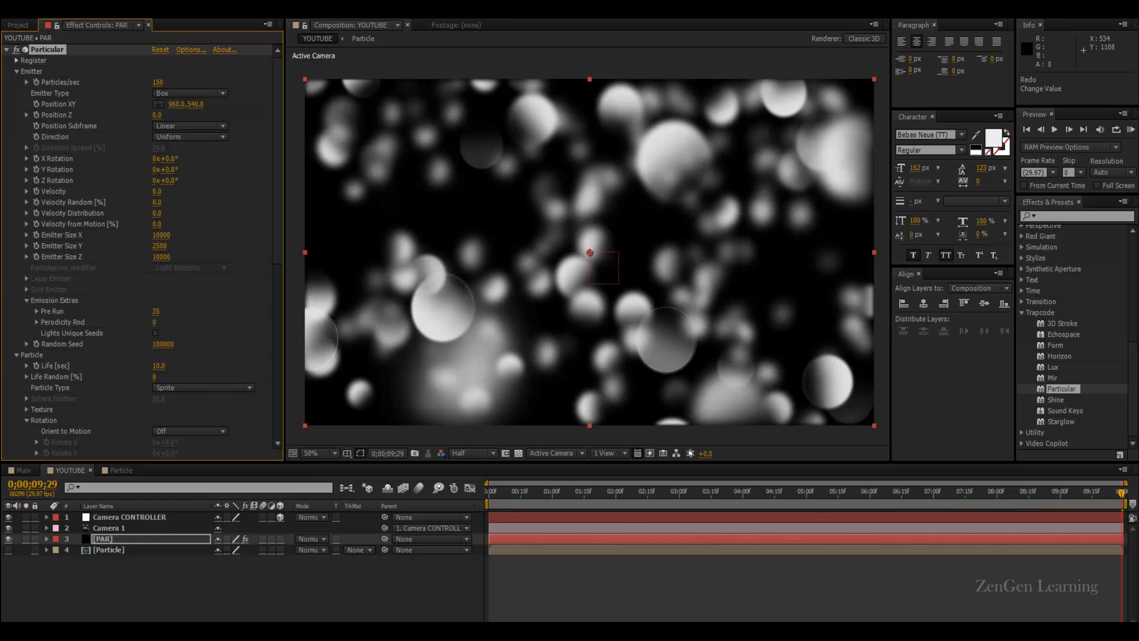
- Check the layer stack of the Main composition, and add an adjustment layer named SHINE above the YOUTUBE composition's layers
{"action": "left_click", "coordinate": [24, 470]}
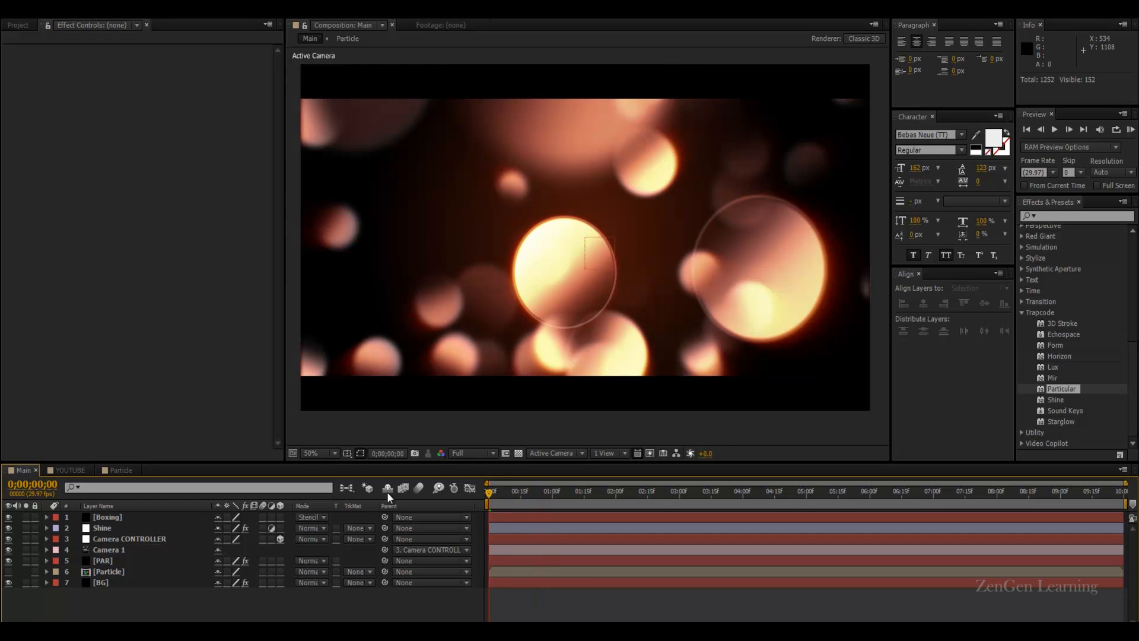
{"action": "left_click", "coordinate": [70, 470]}
{"action": "left_click", "coordinate": [117, 576]}
{"action": "right_click", "coordinate": [141, 587]}
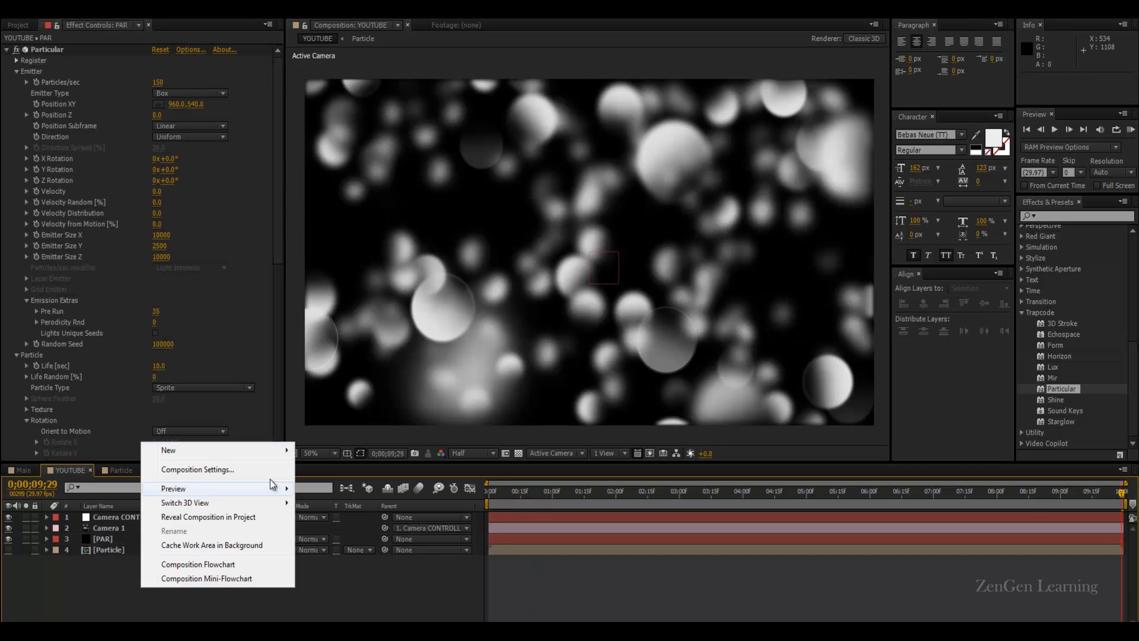
{"action": "mouse_move", "coordinate": [272, 450]}
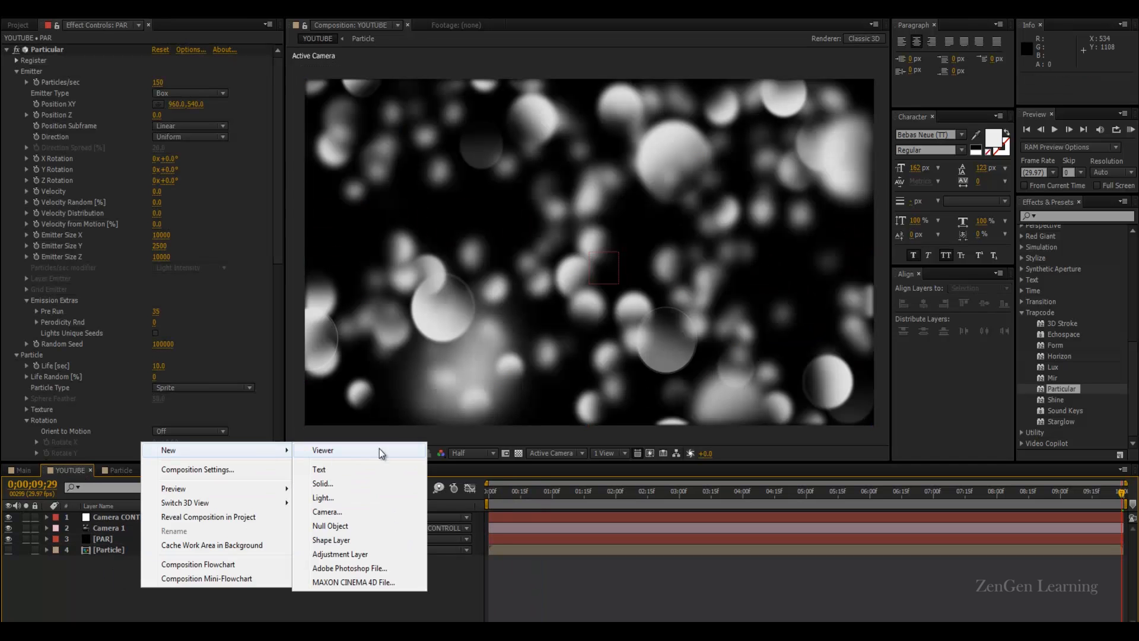
{"action": "left_click", "coordinate": [336, 551]}
{"action": "left_click", "coordinate": [193, 517]}
{"action": "key", "text": "Return"}
{"action": "type", "text": "SHINE"}
{"action": "key", "text": "Return"}
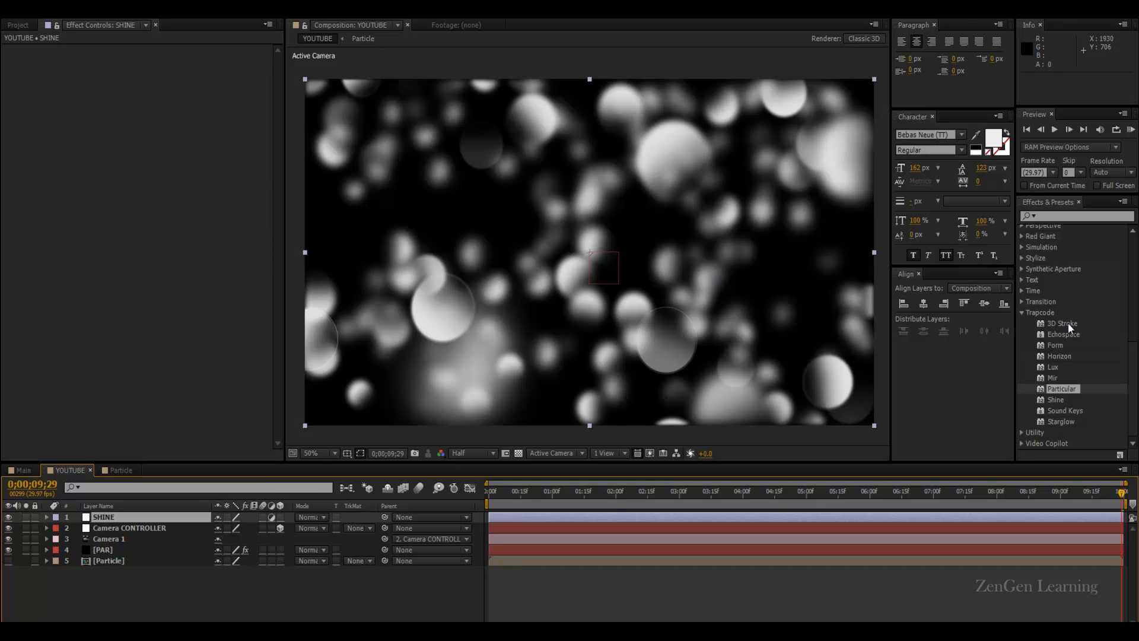
- Apply Trapcode Shine to the SHINE layer with Transfer Mode Add, and check the glow at 0;00;02;27
{"action": "left_click", "coordinate": [1048, 402]}
{"action": "left_click_drag", "start_coordinate": [1058, 400], "coordinate": [108, 517]}
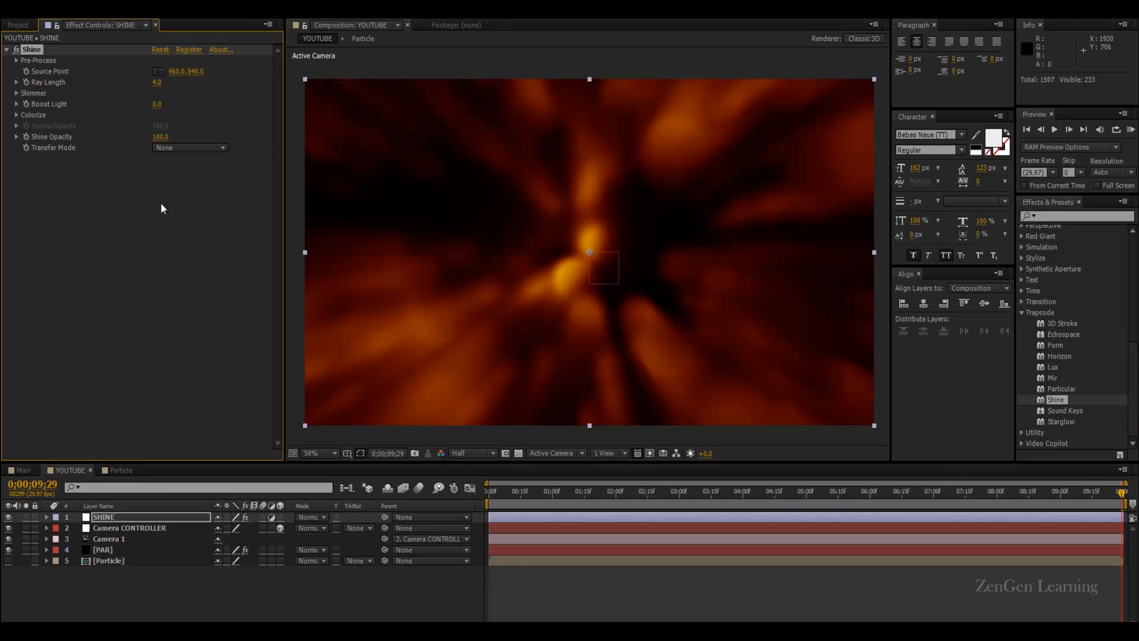
{"action": "left_click", "coordinate": [184, 150]}
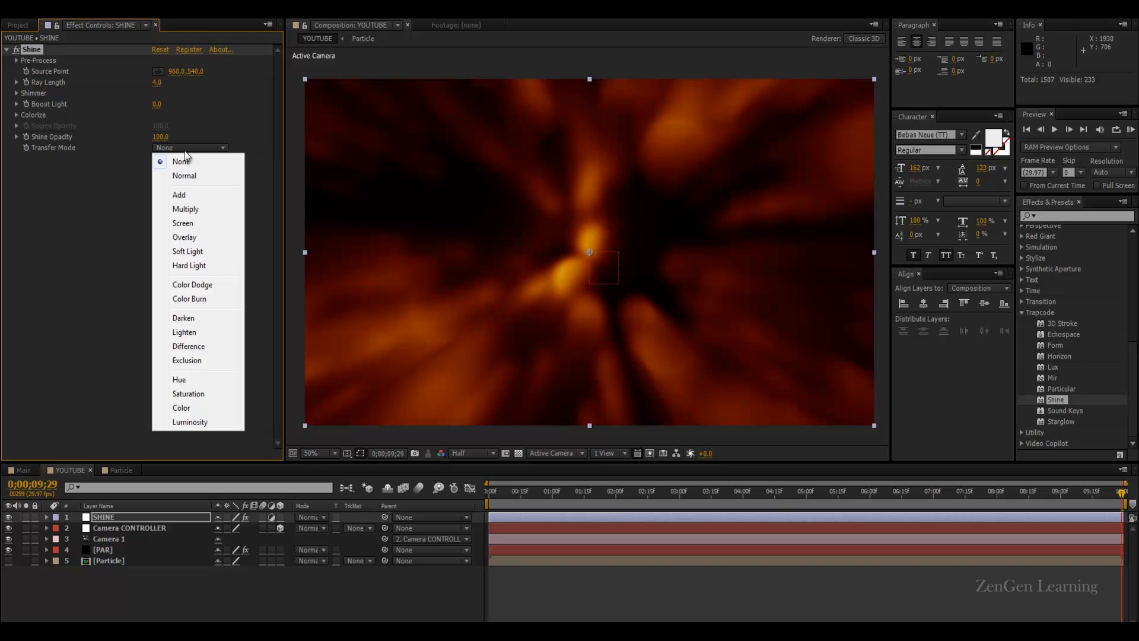
{"action": "left_click", "coordinate": [179, 196]}
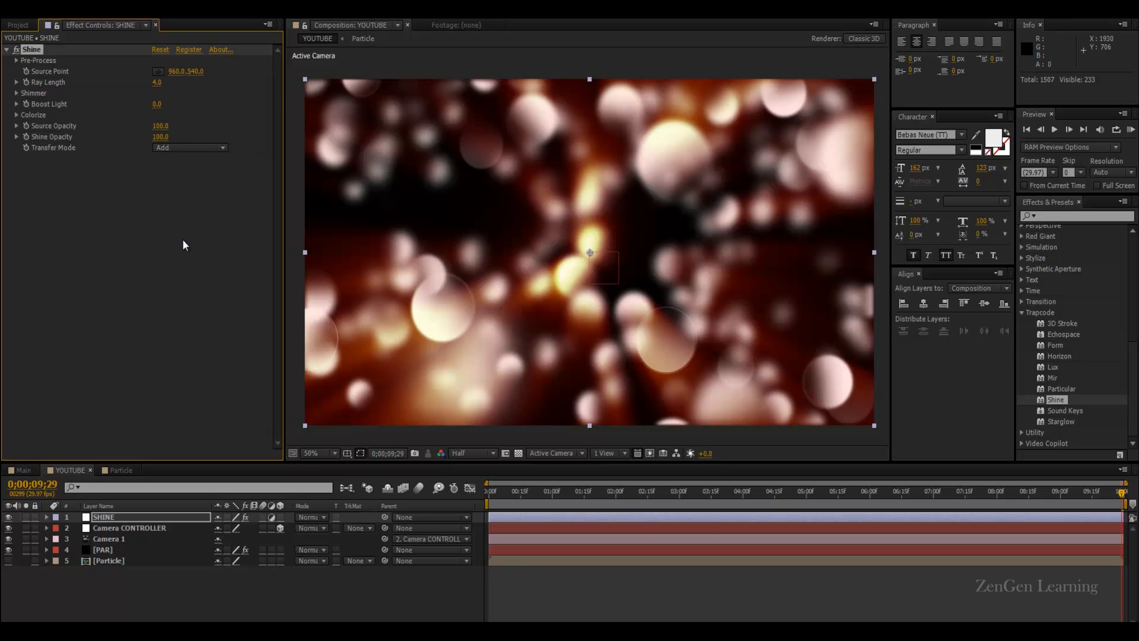
{"action": "left_click_drag", "start_coordinate": [507, 490], "coordinate": [673, 500]}
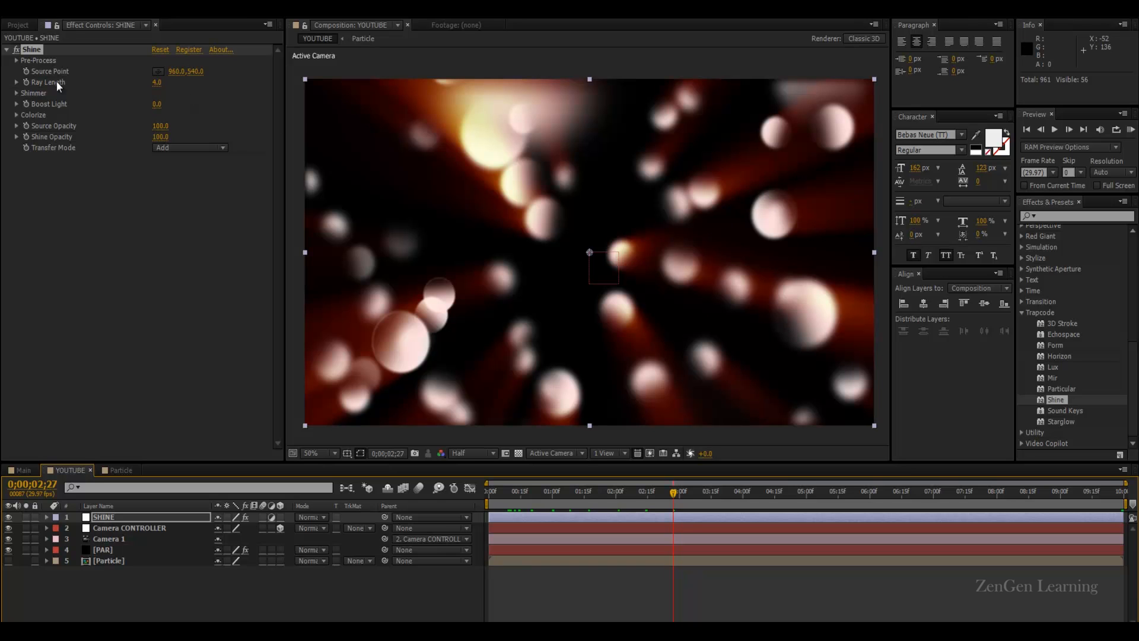
- Try a Ray Length of 0.1 in the SHINE layer's Shine effect and preview the animation
{"action": "left_click", "coordinate": [158, 82]}
{"action": "type", "text": ".1"}
{"action": "key", "text": "Return"}
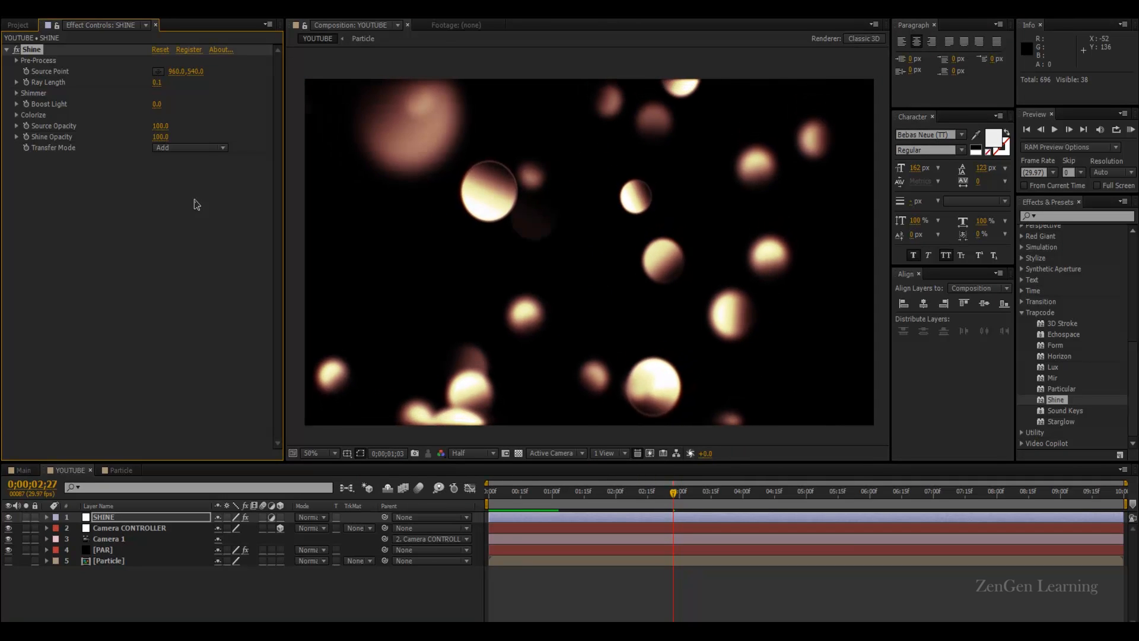
{"action": "key", "text": "space"}
- Set the Ray Length of the SHINE layer's Shine effect to 0
{"action": "left_click_drag", "start_coordinate": [157, 83], "coordinate": [92, 82]}
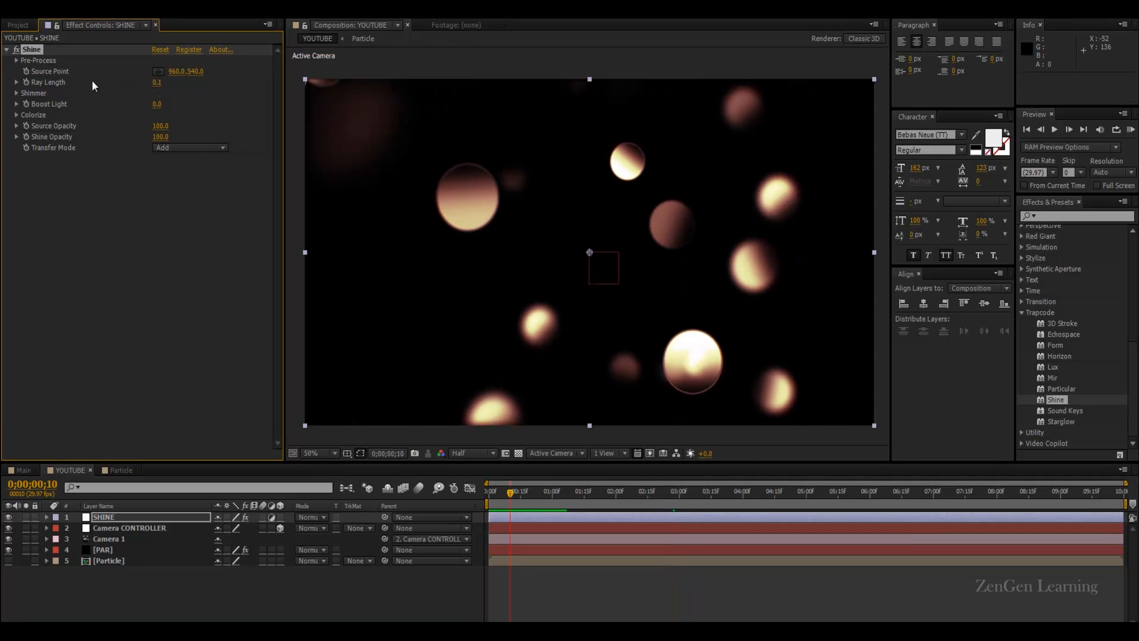
{"action": "left_click", "coordinate": [149, 84]}
{"action": "left_click", "coordinate": [156, 82]}
{"action": "type", "text": "0"}
{"action": "key", "text": "Return"}
{"action": "key", "text": "KP_0"}
{"action": "key", "text": "KP_3"}
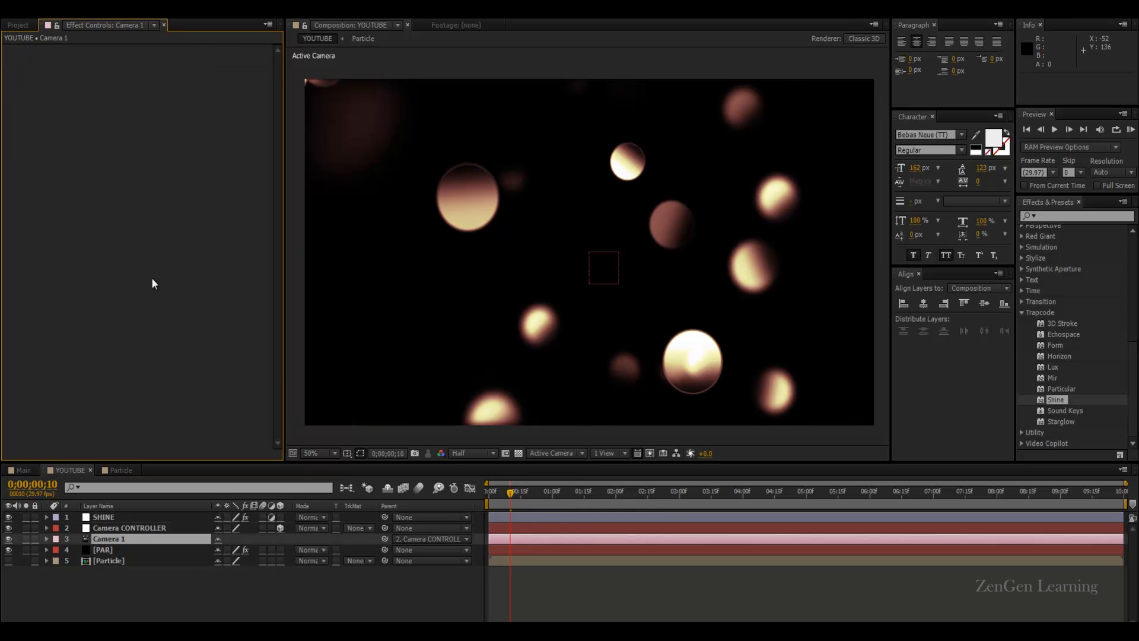
- Set the Colorize preset of the SHINE layer's Shine effect to Fire and preview the animation
{"action": "left_click", "coordinate": [104, 517]}
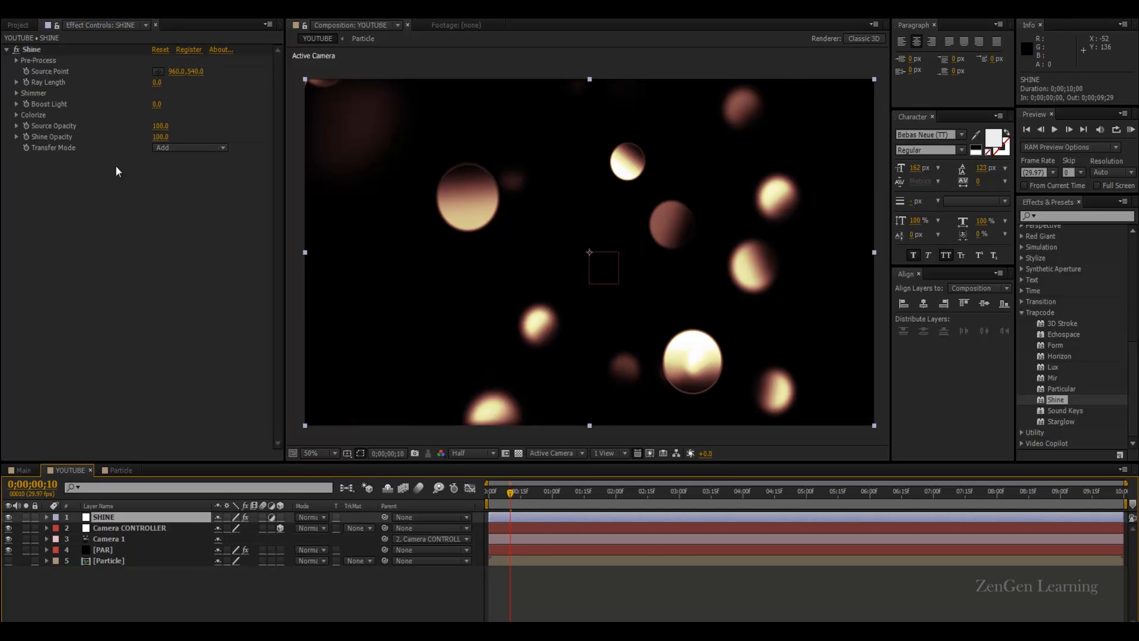
{"action": "left_click", "coordinate": [16, 116]}
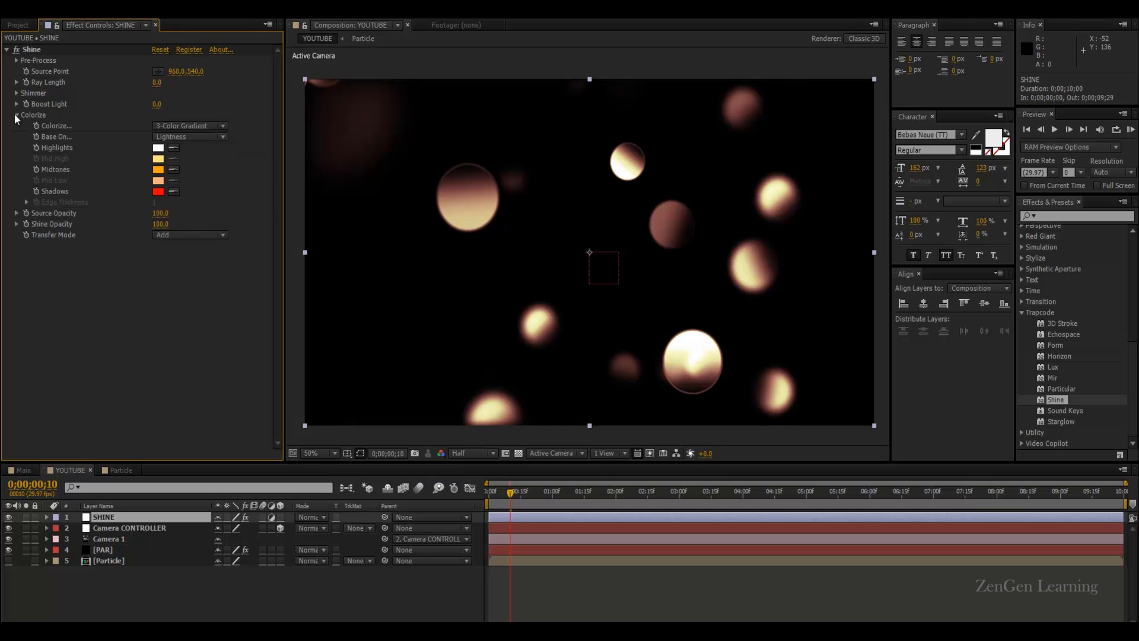
{"action": "left_click_drag", "start_coordinate": [605, 491], "coordinate": [726, 491]}
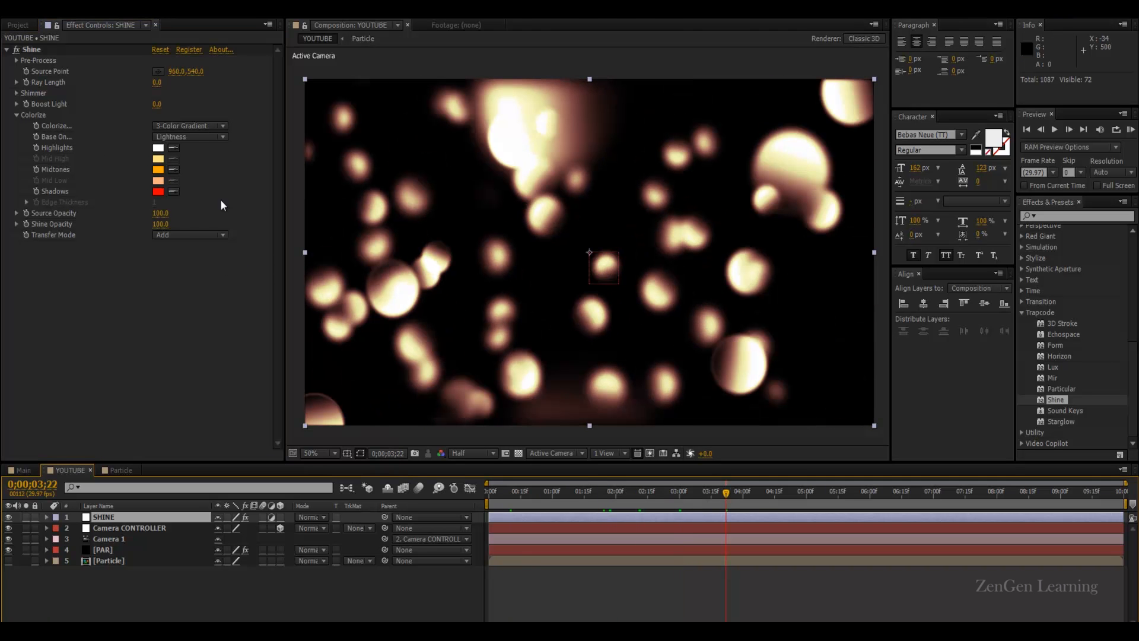
{"action": "left_click", "coordinate": [176, 126]}
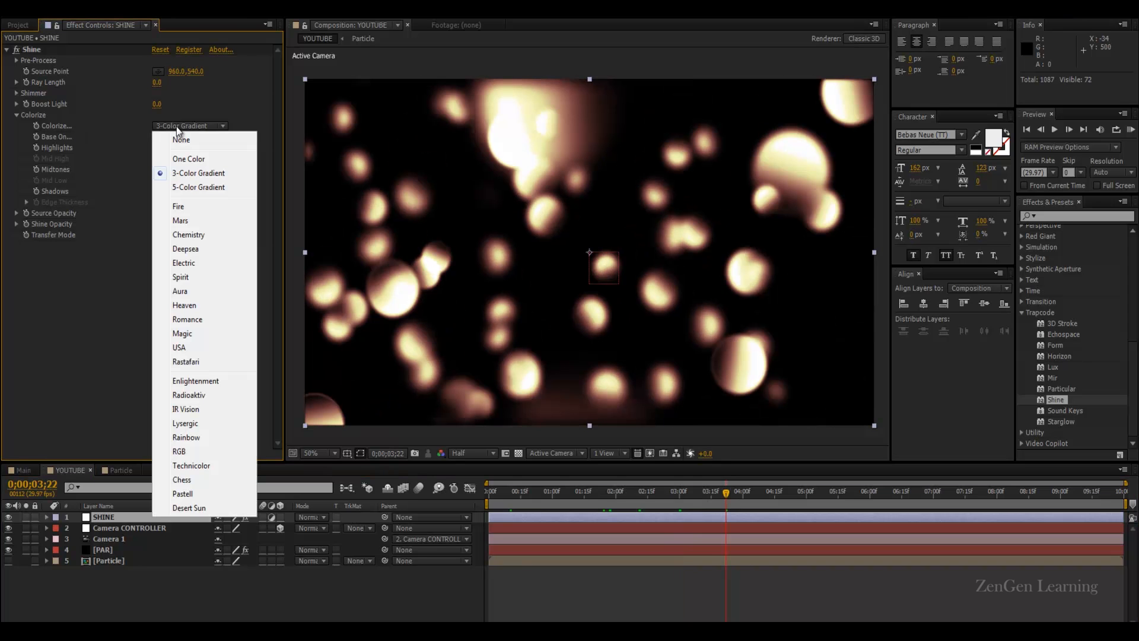
{"action": "left_click", "coordinate": [178, 209]}
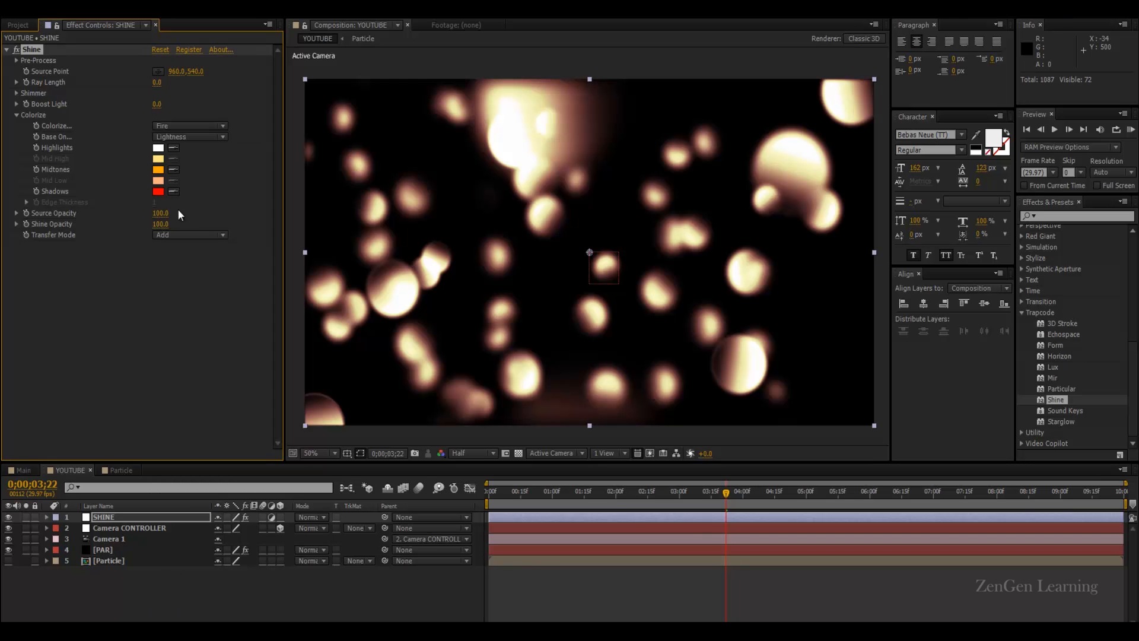
{"action": "left_click_drag", "start_coordinate": [609, 496], "coordinate": [764, 494]}
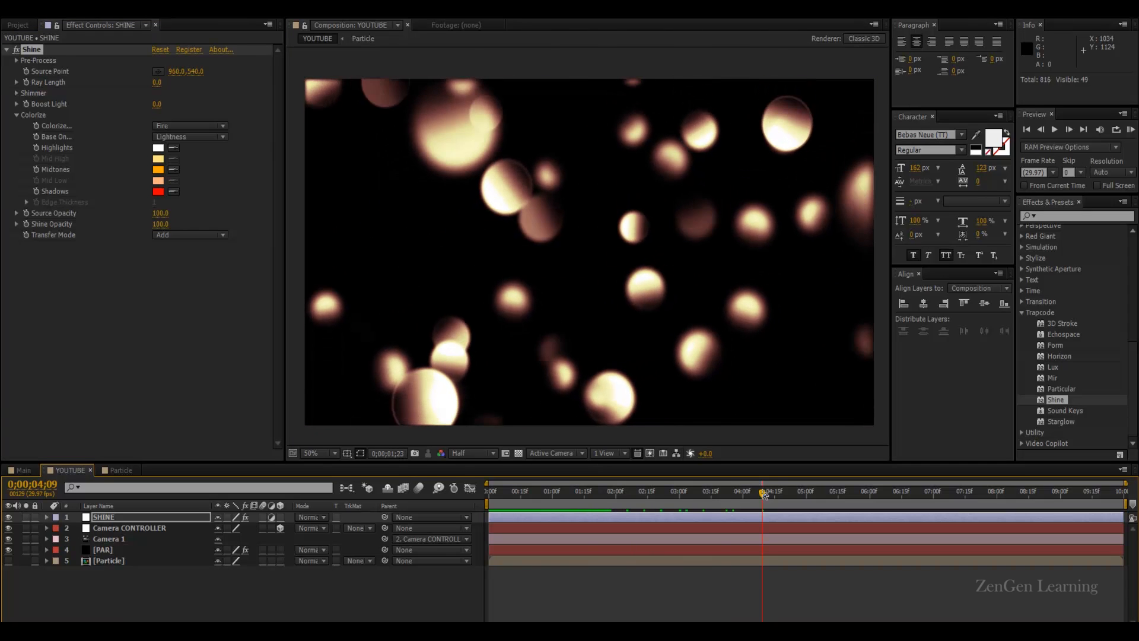
{"action": "key", "text": "space"}
{"action": "key", "text": "space"}
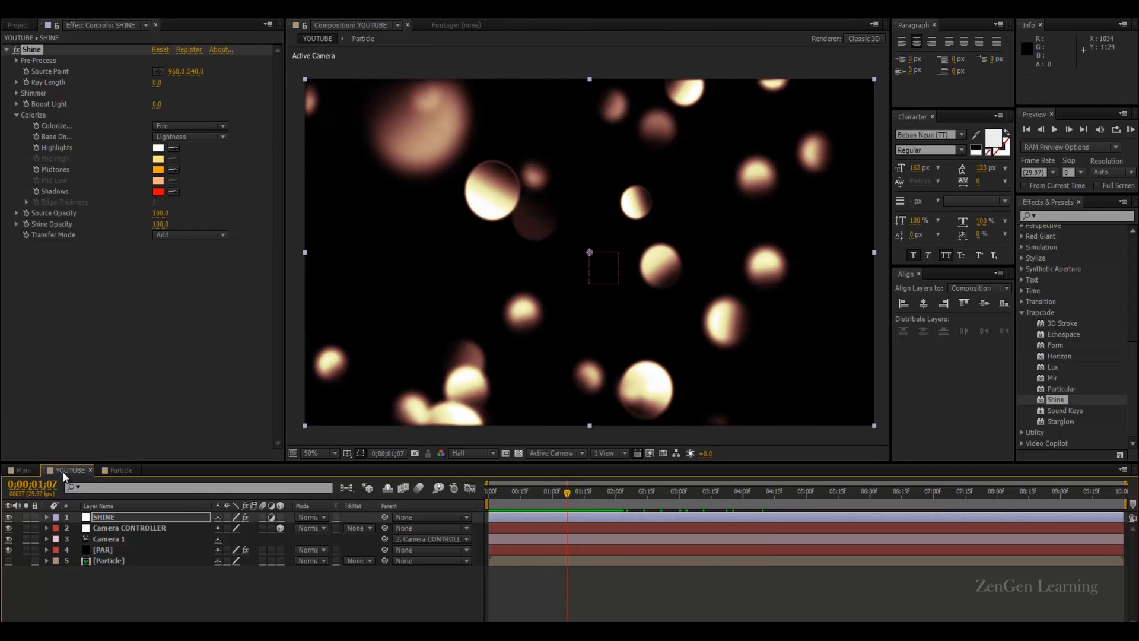
- Compare the look of the Main composition with the YOUTUBE composition at 0;00;05;23
{"action": "left_click", "coordinate": [24, 470]}
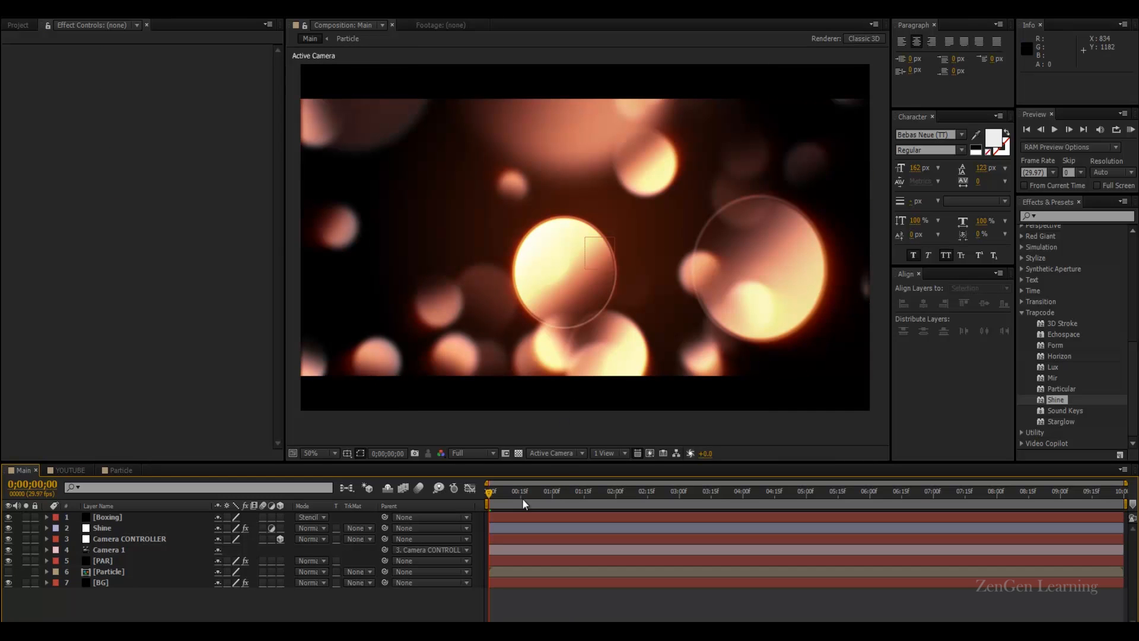
{"action": "left_click", "coordinate": [70, 470]}
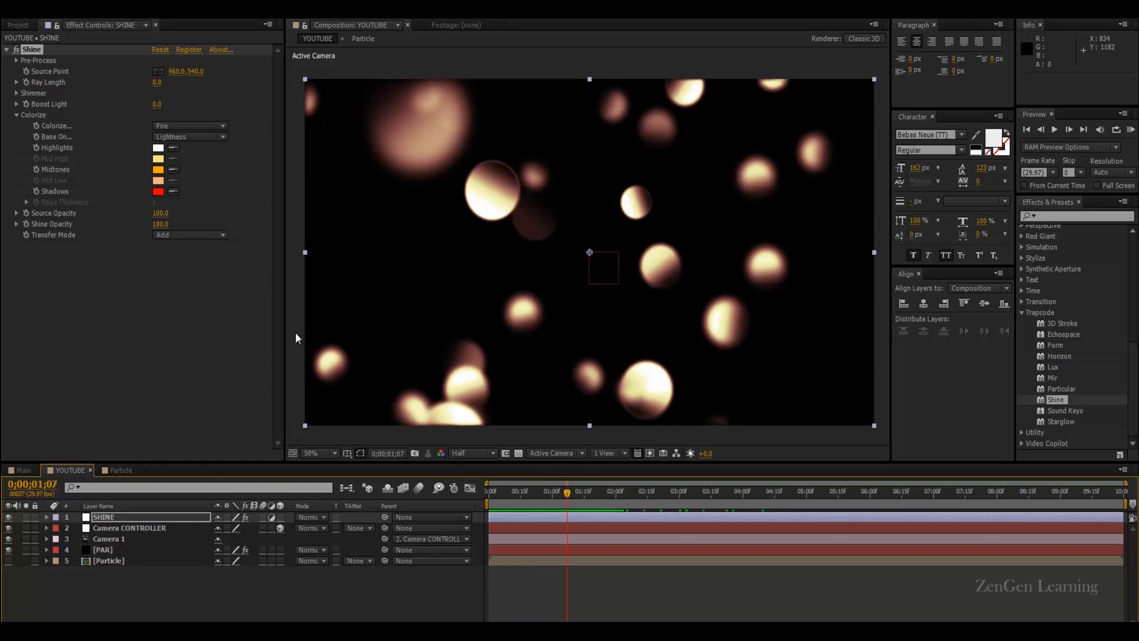
{"action": "left_click_drag", "start_coordinate": [590, 511], "coordinate": [853, 499]}
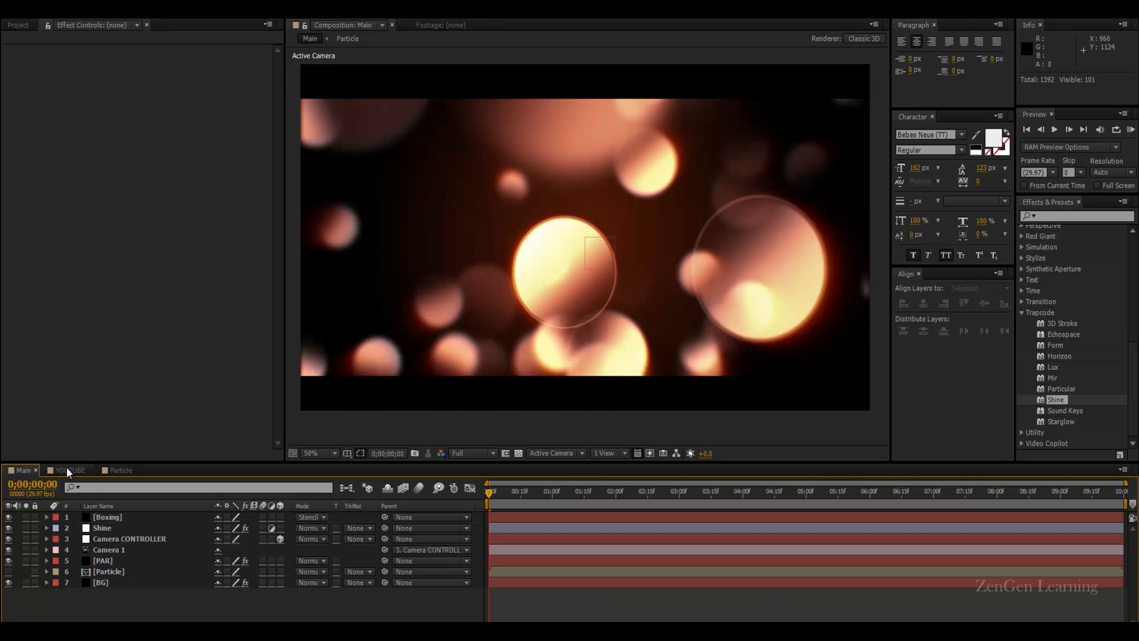
{"action": "left_click", "coordinate": [67, 467]}
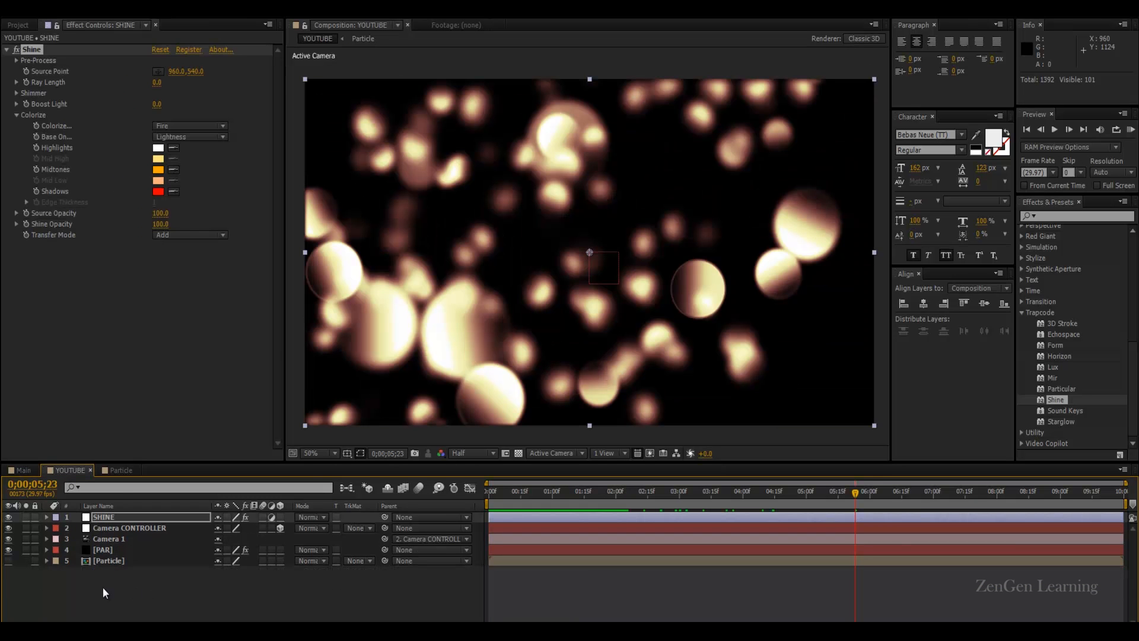
- Add a full-frame black solid named Boxing at the top of the YOUTUBE composition
{"action": "left_click", "coordinate": [159, 588]}
{"action": "right_click", "coordinate": [161, 593]}
{"action": "mouse_move", "coordinate": [249, 452]}
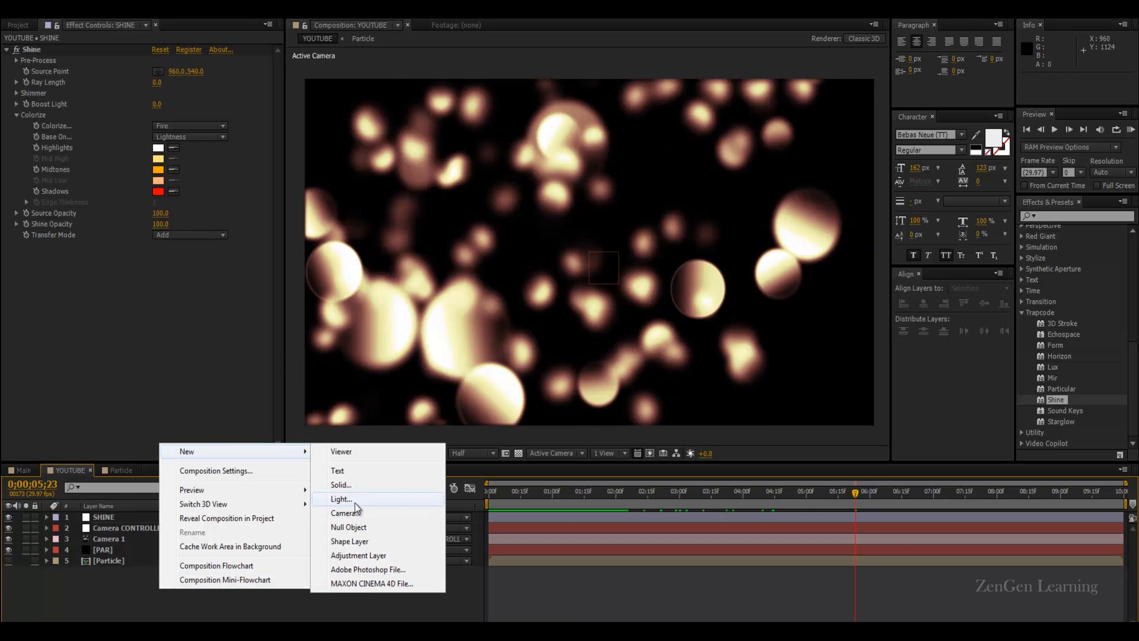
{"action": "left_click", "coordinate": [342, 485]}
{"action": "type", "text": "Boxing"}
{"action": "key", "text": "Return"}
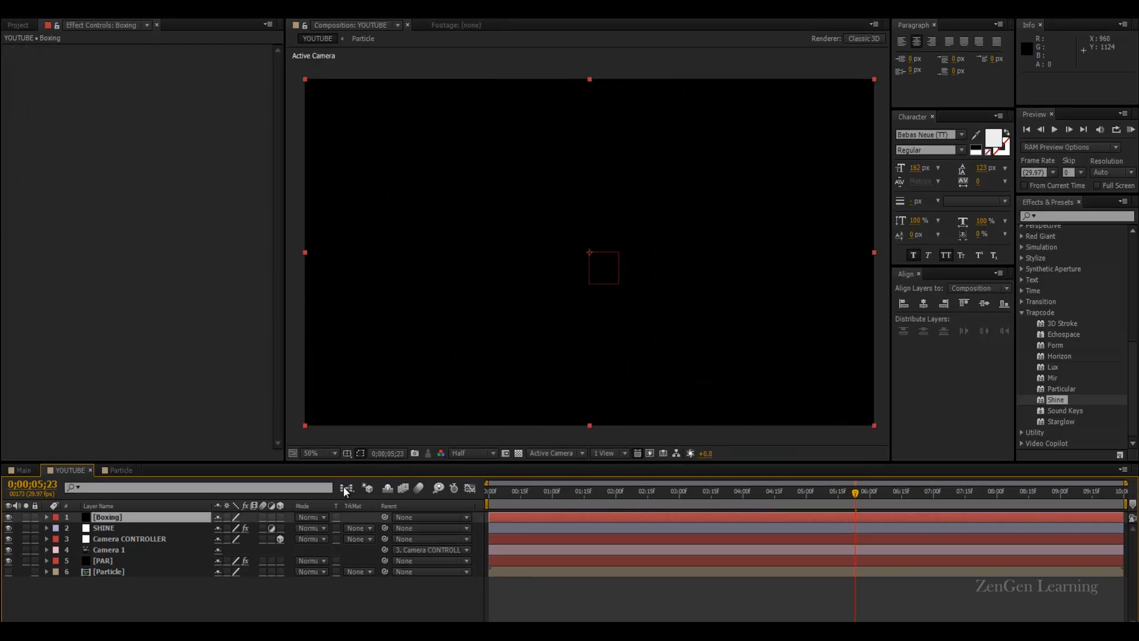
- Set the Boxing layer's Scale to 100 by 80% and its blending mode to Stencil to create letterbox bars
{"action": "key", "text": "s"}
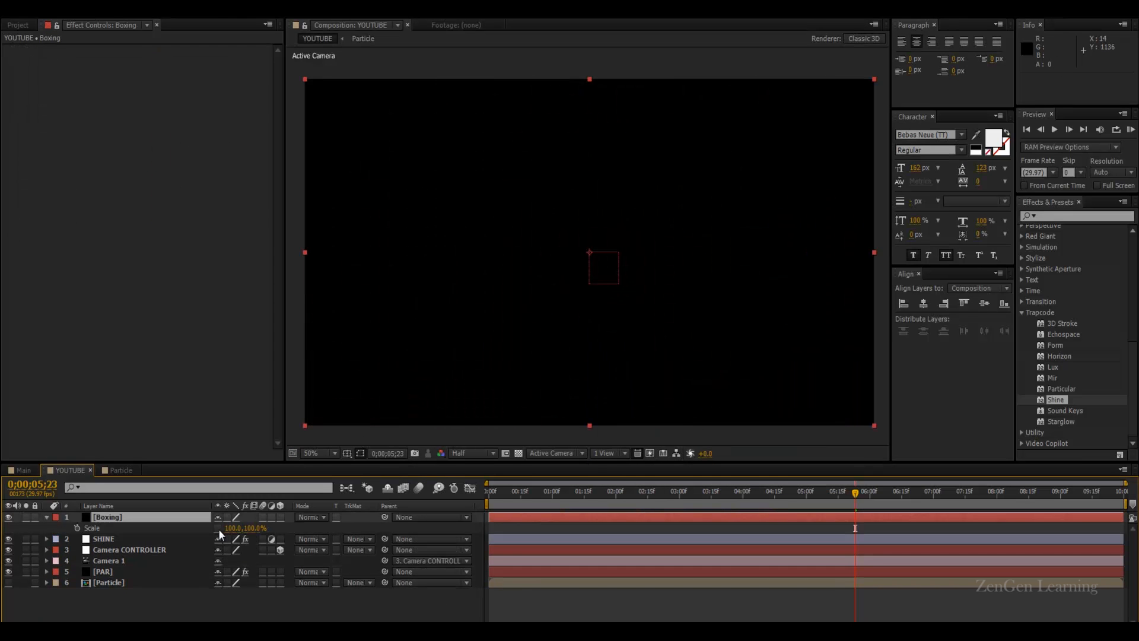
{"action": "left_click", "coordinate": [256, 528]}
{"action": "key", "text": "Return"}
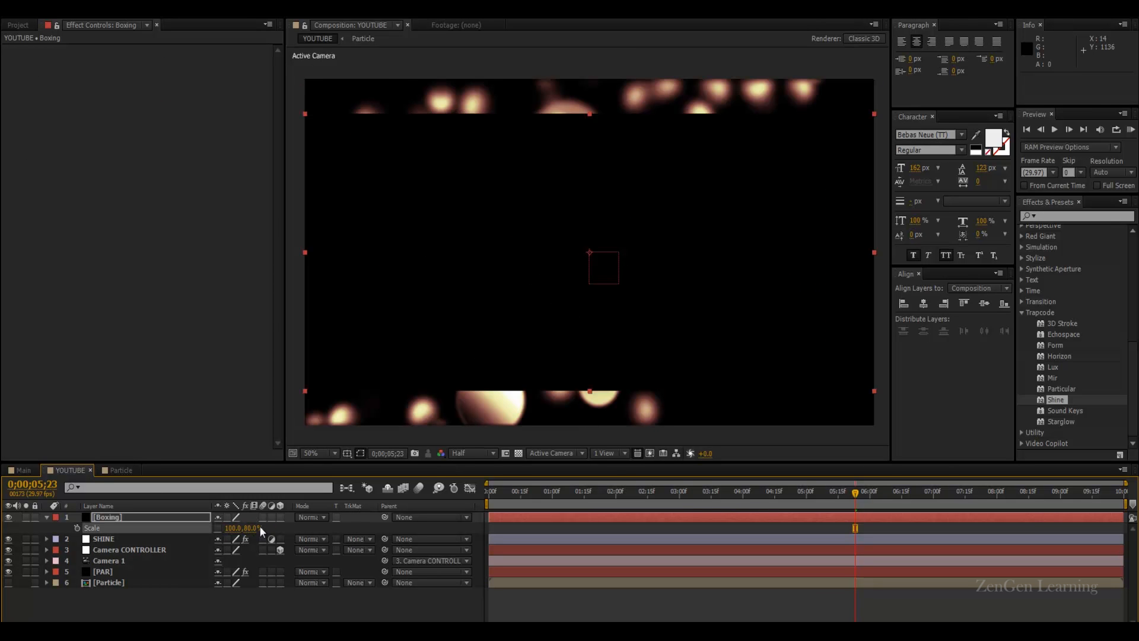
{"action": "left_click", "coordinate": [312, 518]}
{"action": "left_click", "coordinate": [364, 556]}
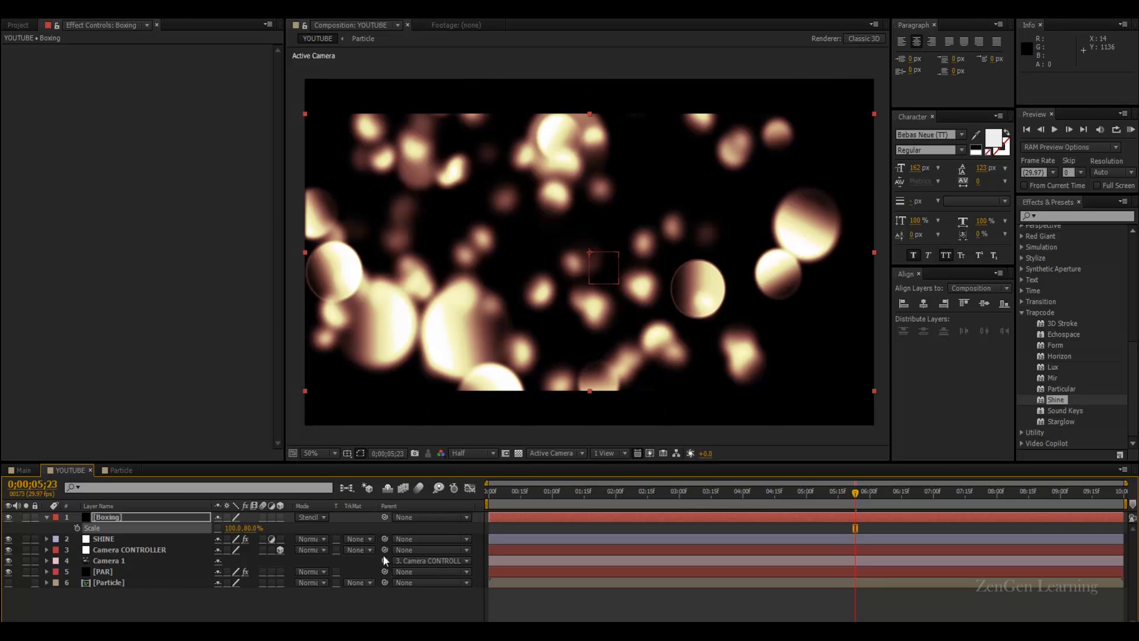
- Preview the letterboxed YOUTUBE composition, and scrub through the reference video to near its end for comparison
{"action": "key", "text": "KP_0"}
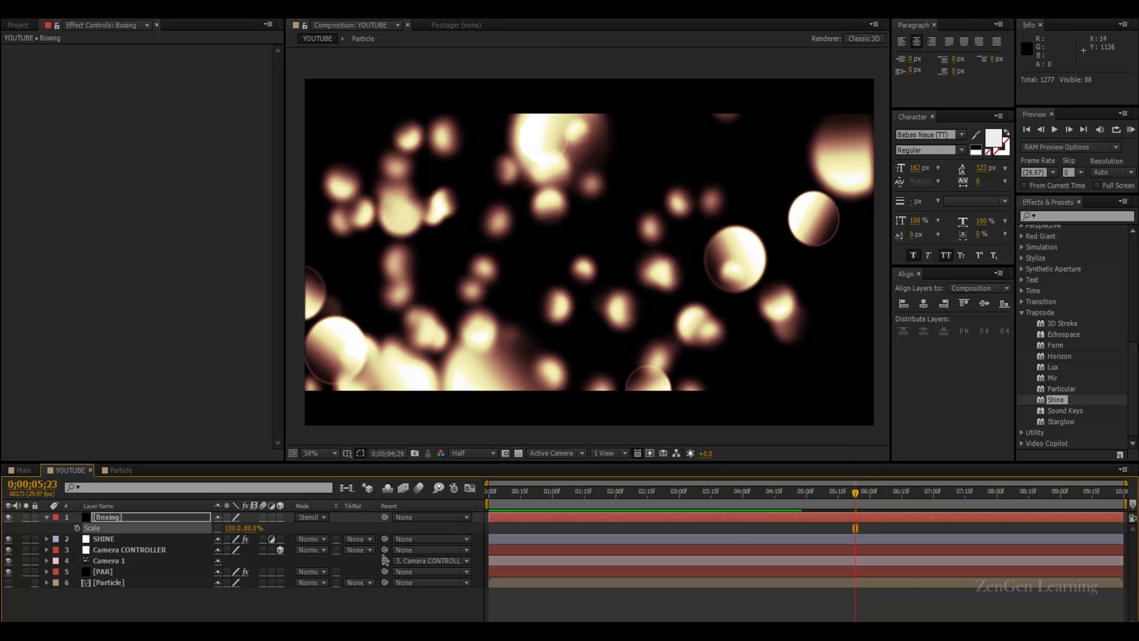
{"action": "key", "text": "space"}
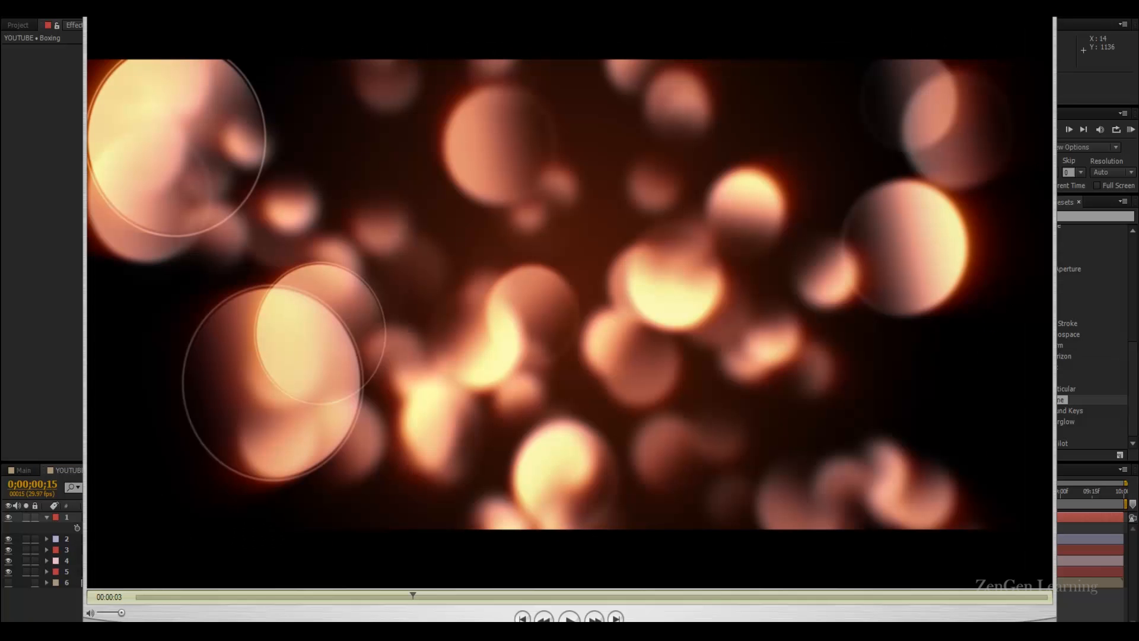
{"action": "left_click_drag", "start_coordinate": [155, 597], "coordinate": [781, 590]}
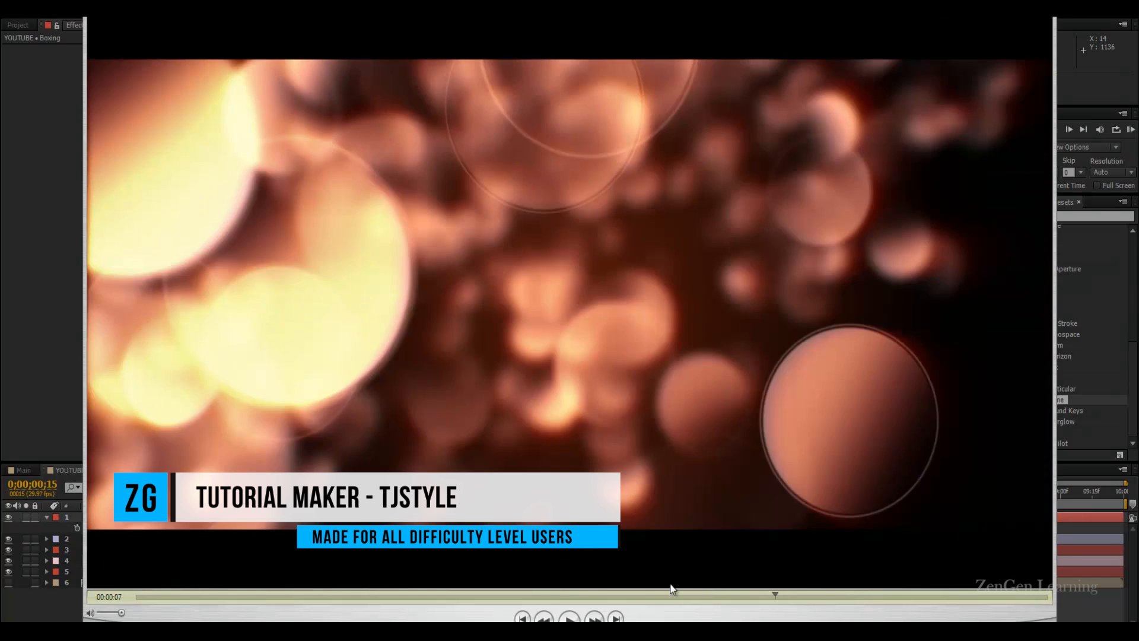
{"action": "left_click_drag", "start_coordinate": [672, 589], "coordinate": [1040, 598]}
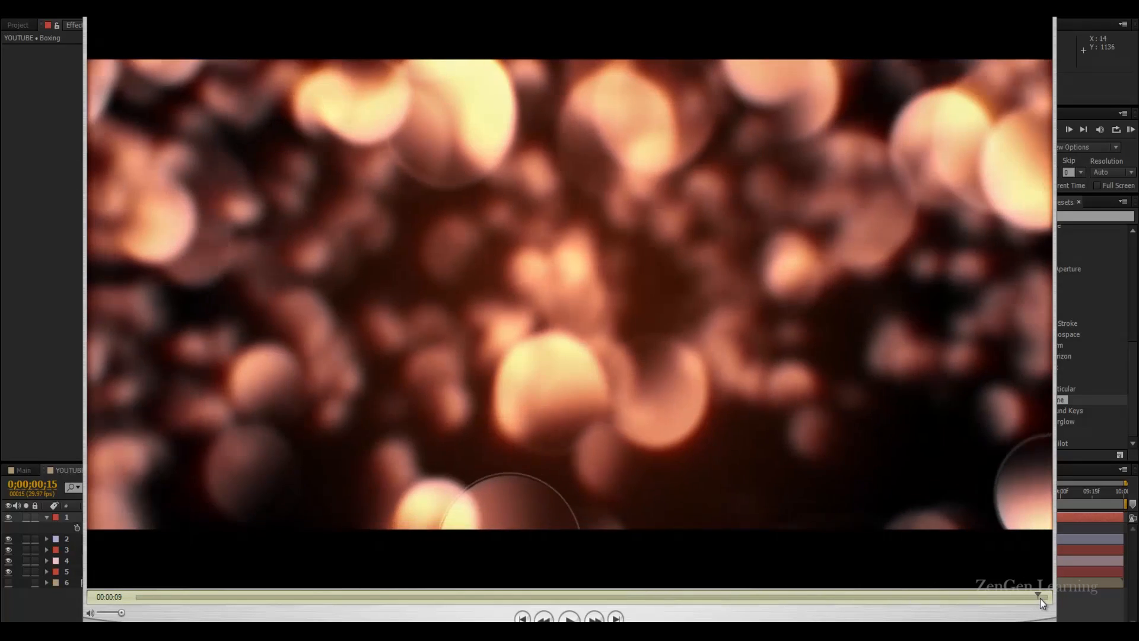